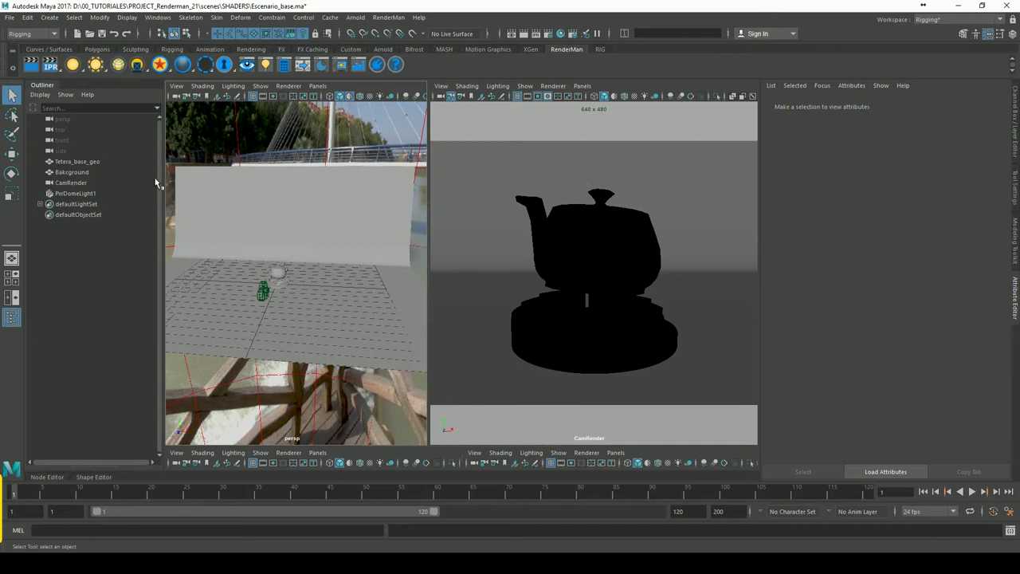
Drag the newly opened 'it' image viewer window by its title bar to a new position
left_click_drag(279, 136, 251, 141)
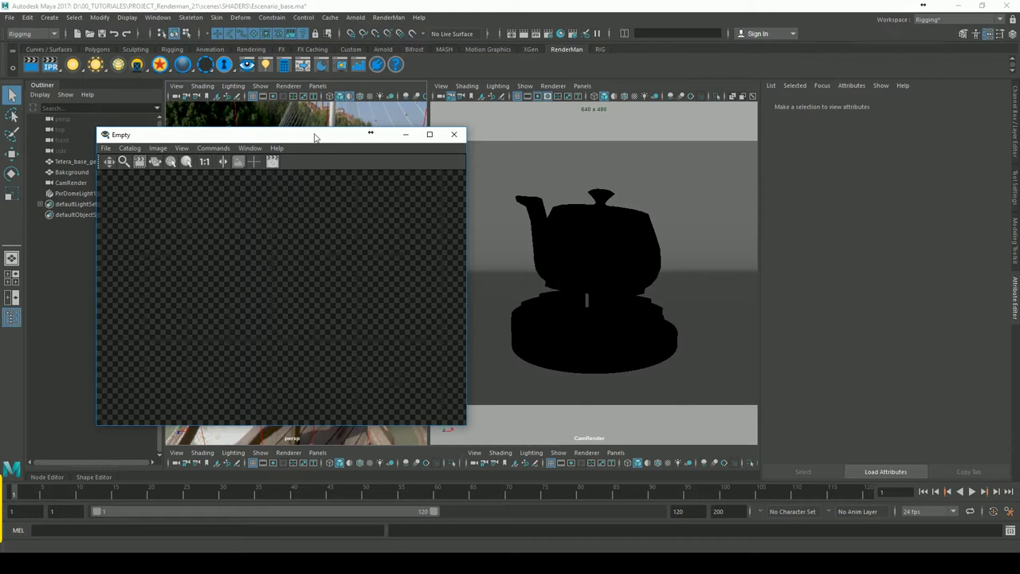
Turn on Window > Catalog in the 'it' viewer and widen the panel showing Catalog1
left_click_drag(314, 137, 338, 136)
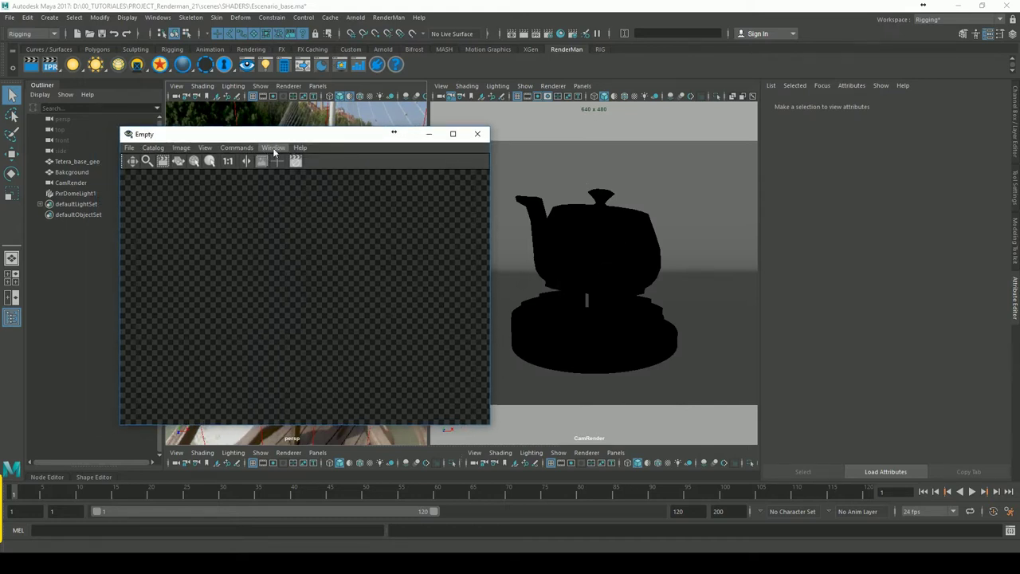
left_click(274, 150)
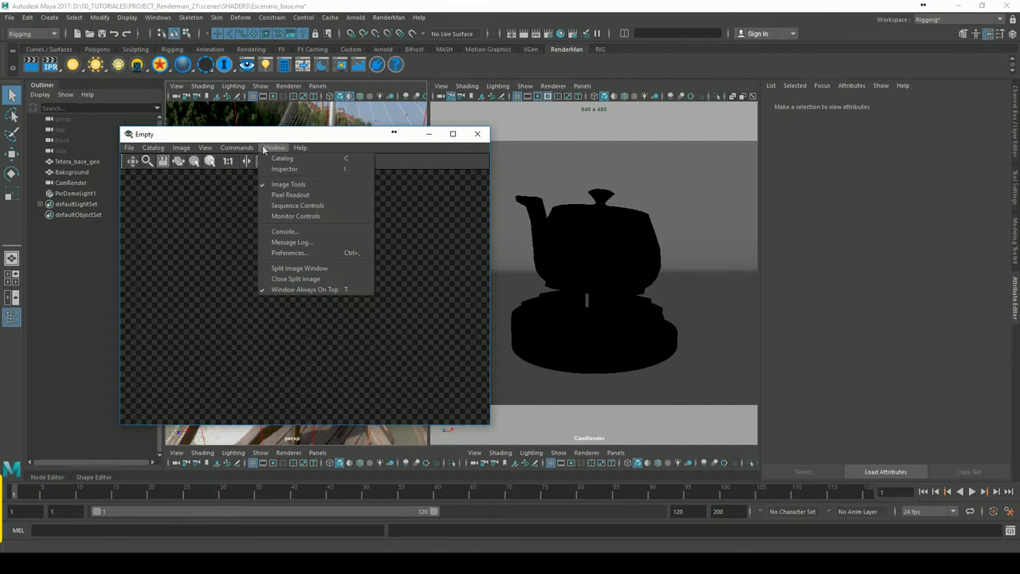
left_click(272, 149)
left_click(273, 149)
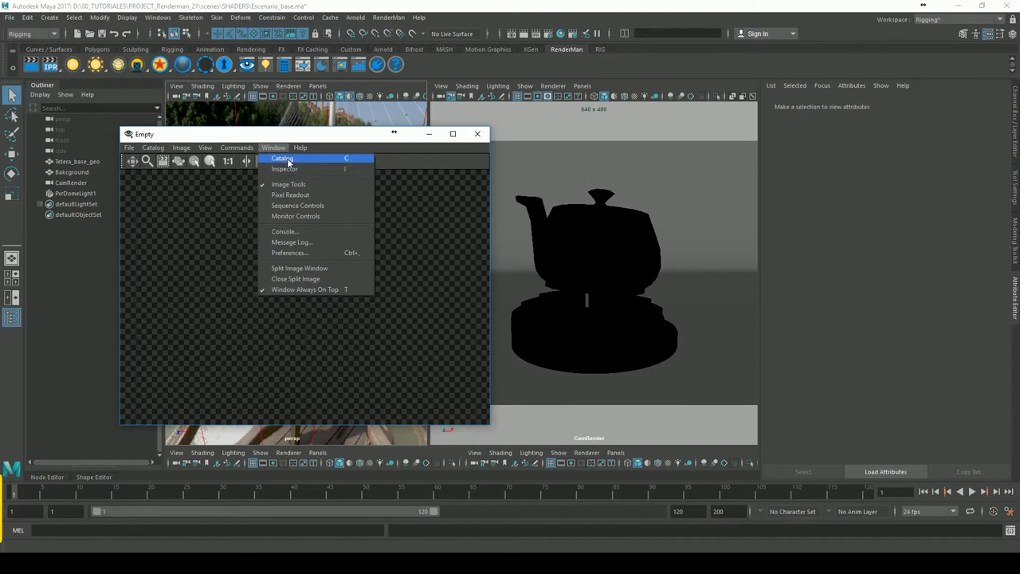
left_click(289, 160)
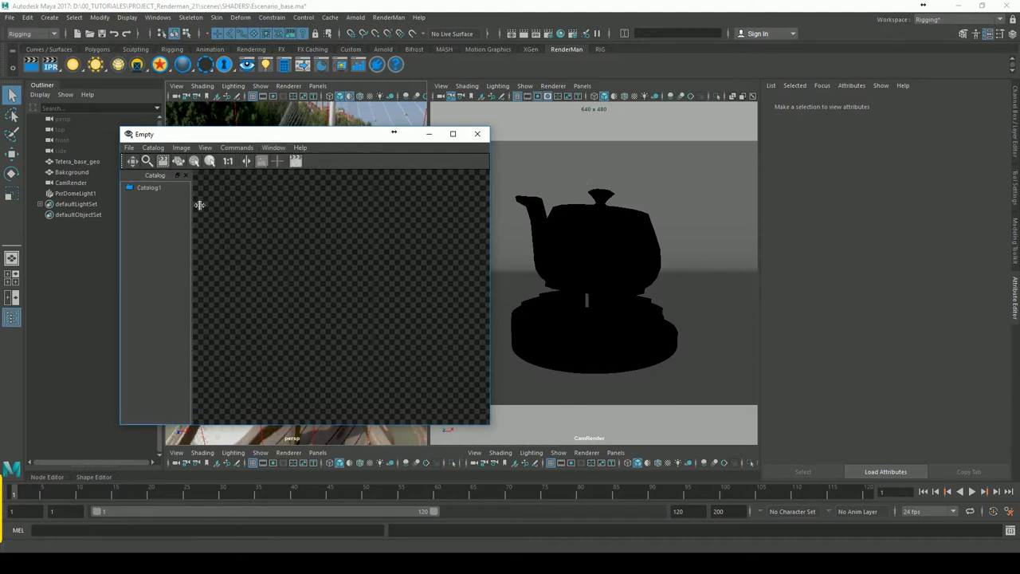
left_click_drag(193, 204, 220, 205)
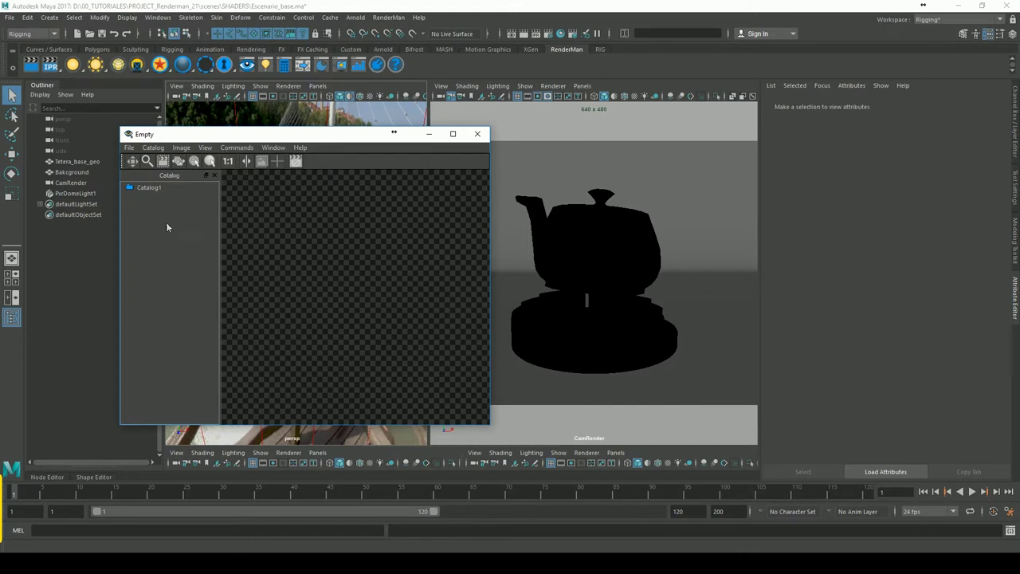
Start an IPR render of the gold teapot, then assign a new PxrSurface5 material to Tetera_base_geo
left_click(53, 71)
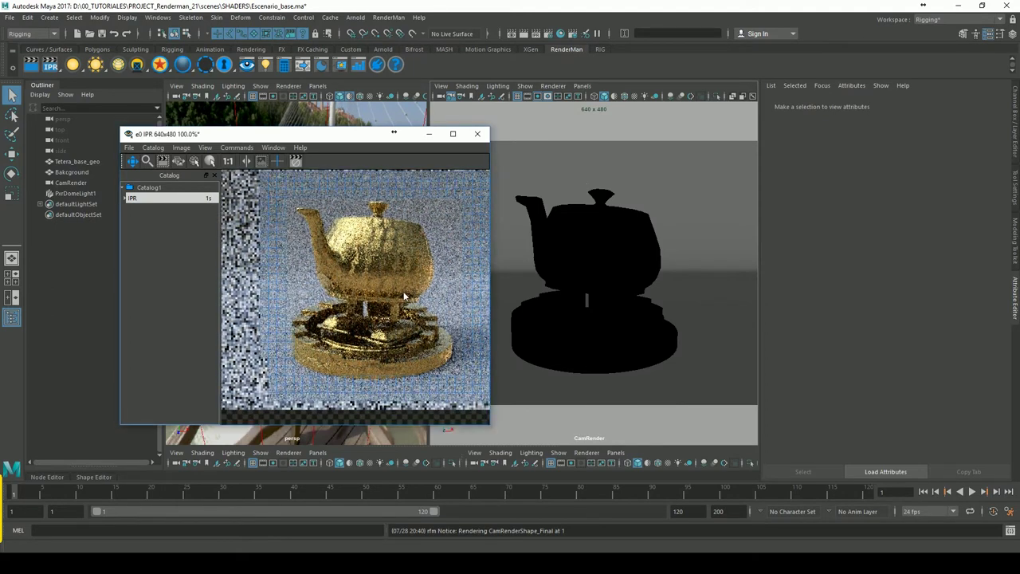
left_click(636, 249)
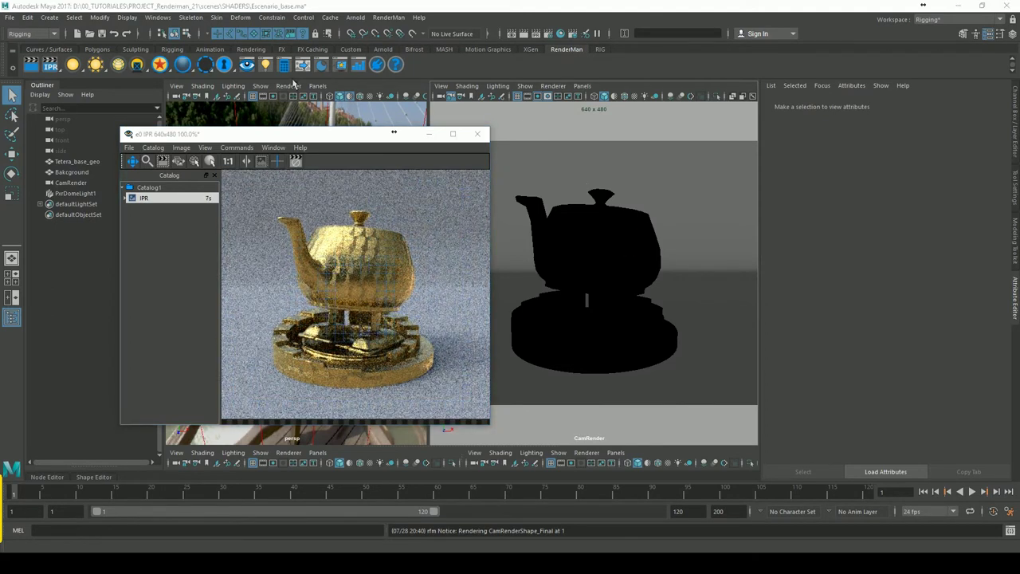
left_click(592, 263)
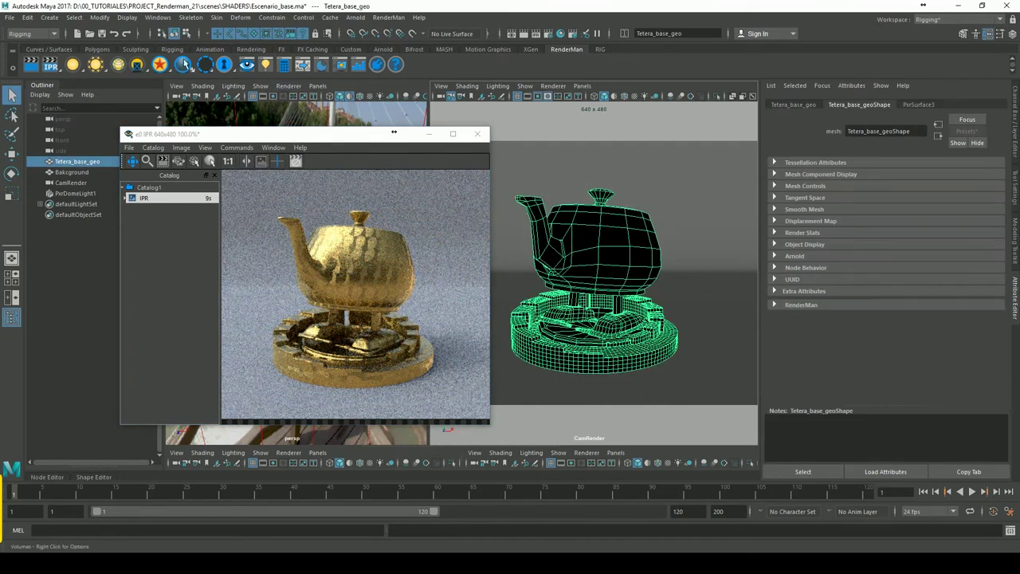
left_click(160, 63)
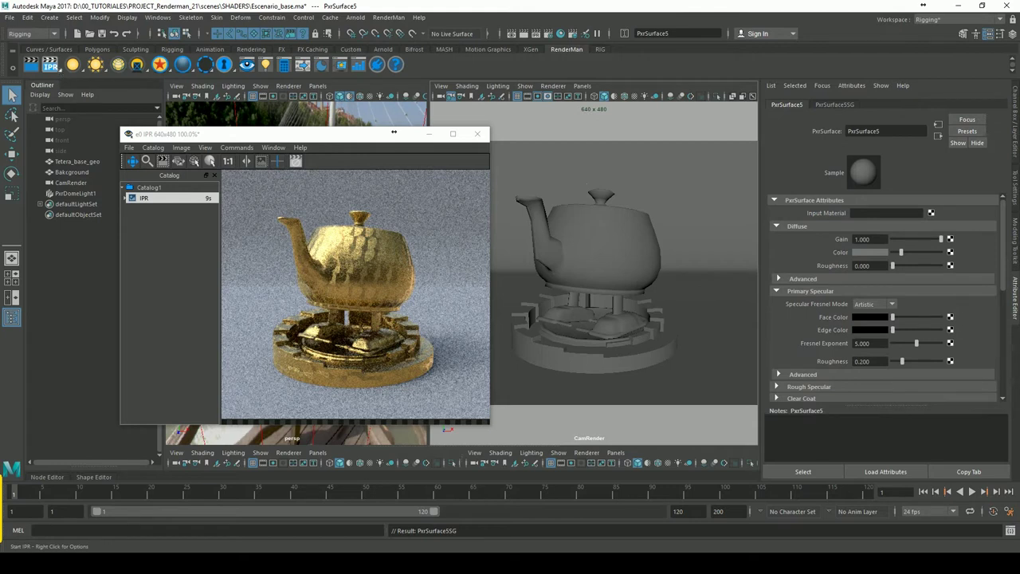
Re-render the grey teapot with IPR and flip between the gold and grey IPR entries
left_click(48, 67)
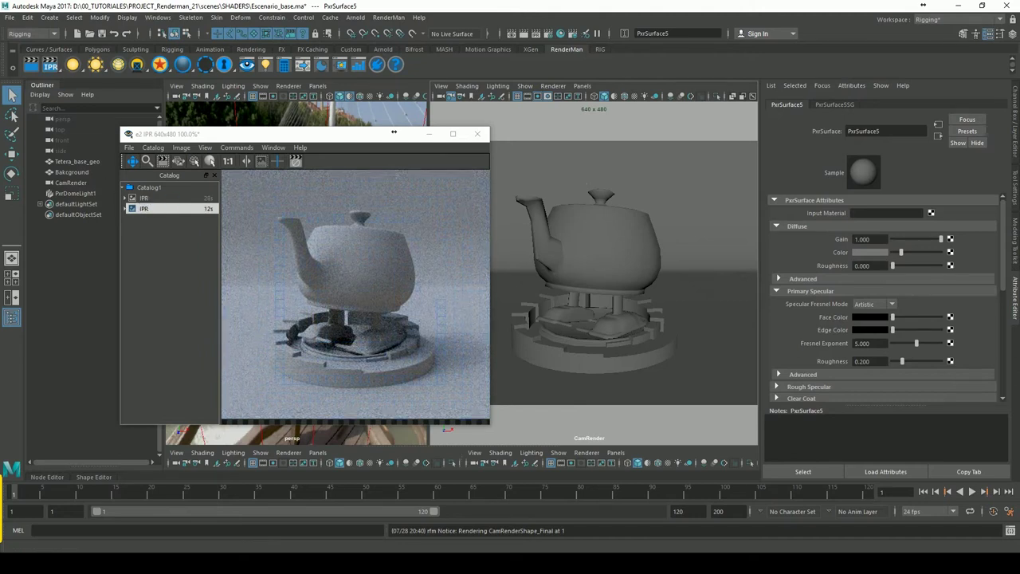
left_click(143, 199)
left_click(148, 209)
left_click(144, 199)
left_click(146, 208)
left_click(158, 197)
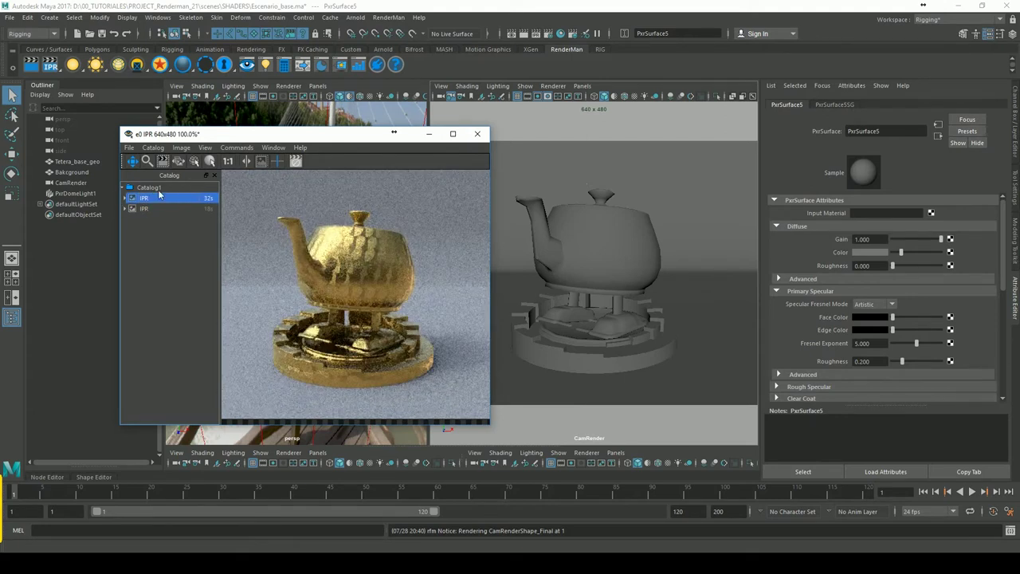
left_click(149, 209)
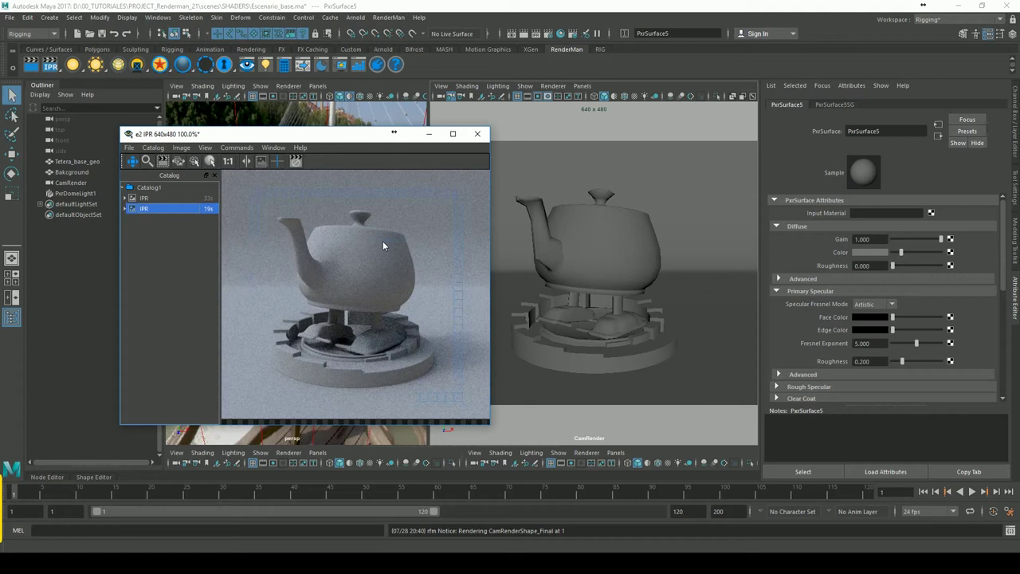
Start a full Render Current Frame of the Escenario_base scene
left_click(348, 258)
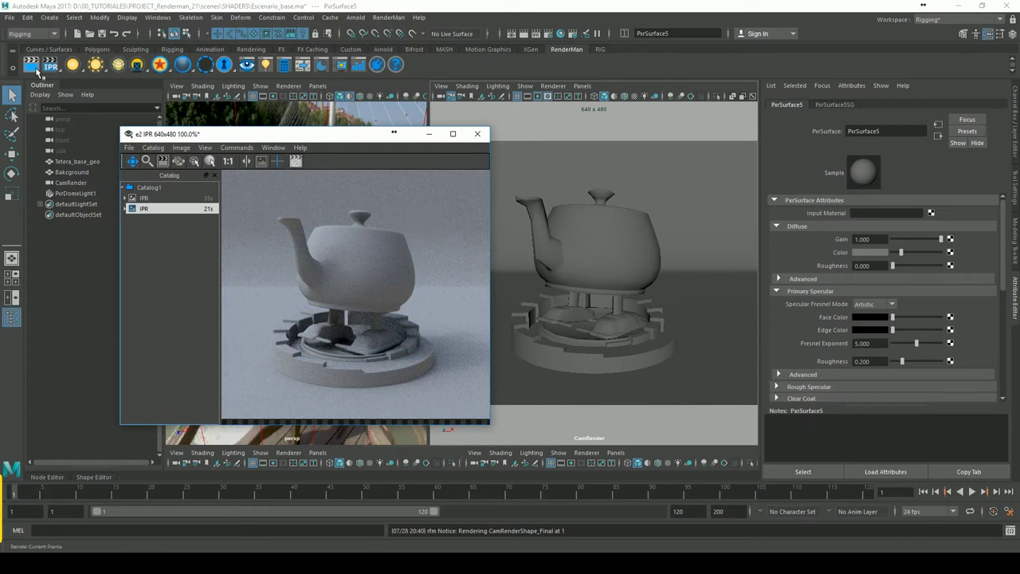
left_click(35, 71)
left_click(35, 70)
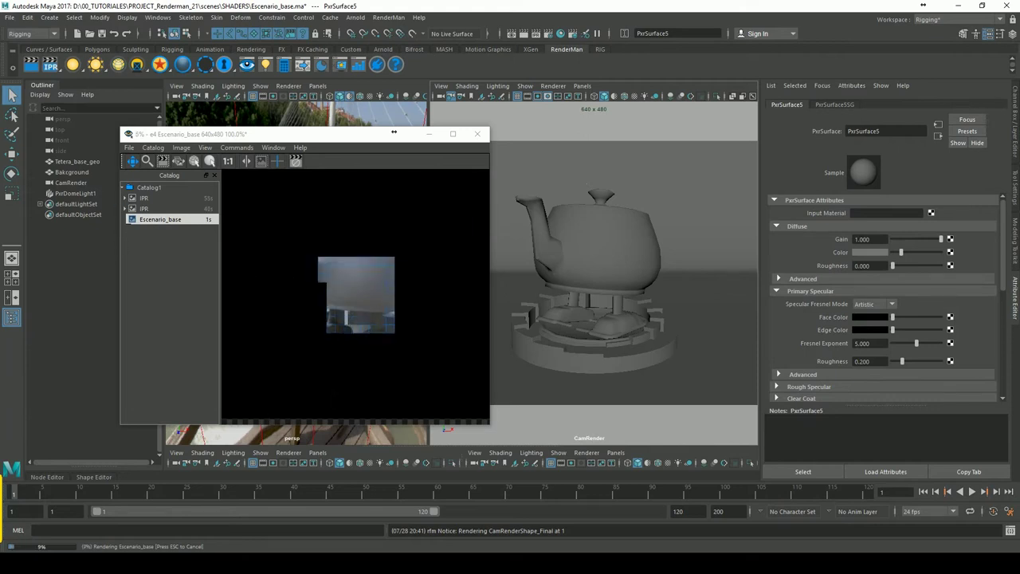
Browse the grey IPR entry and its IPR_id layer, then stop the Escenario_base render at 26%
left_click(140, 209)
left_click(124, 208)
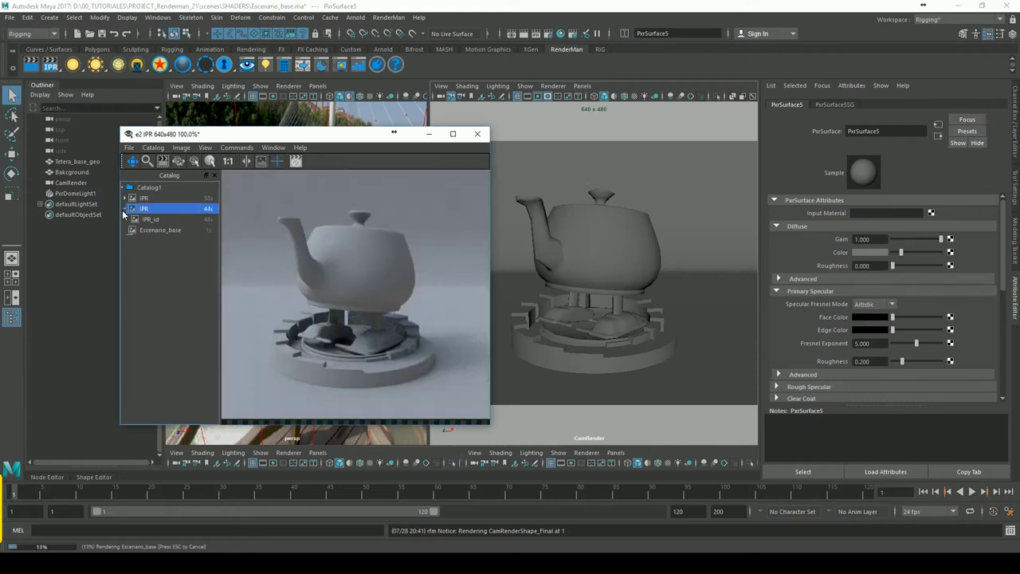
left_click(124, 209)
left_click(156, 220)
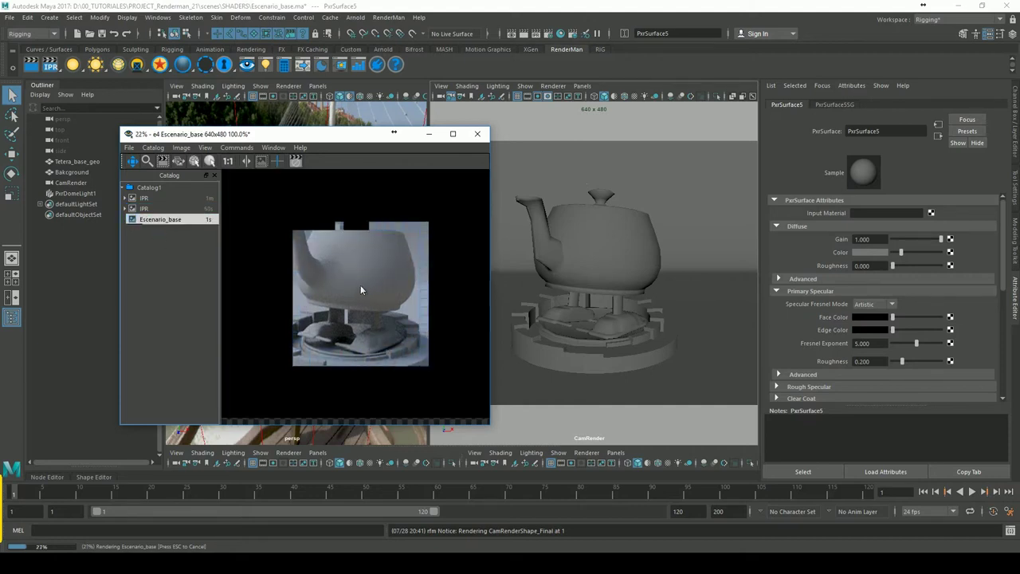
left_click(294, 162)
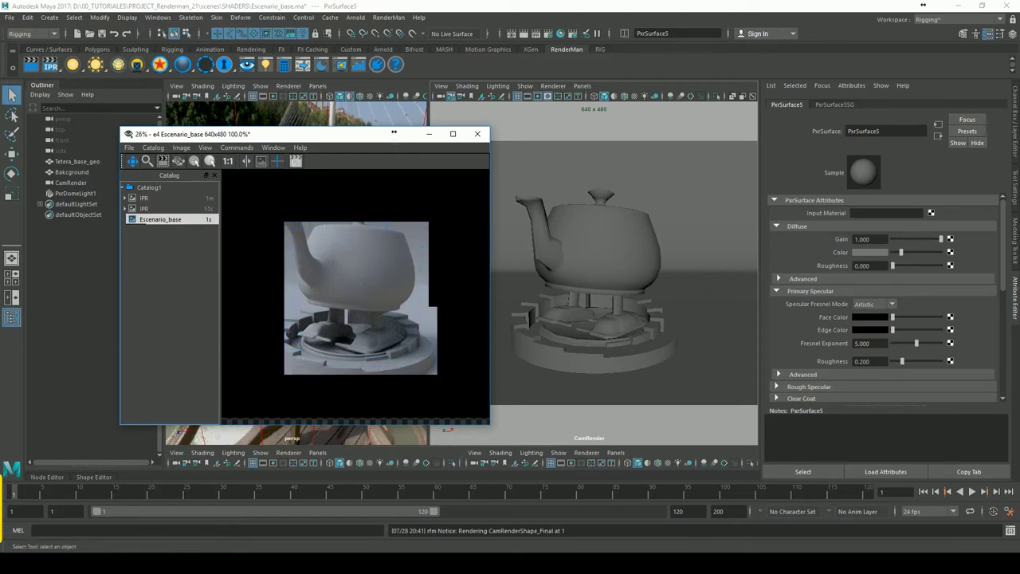
Review the grey IPR render and finish on the first gold teapot IPR entry
left_click(144, 208)
left_click(151, 219)
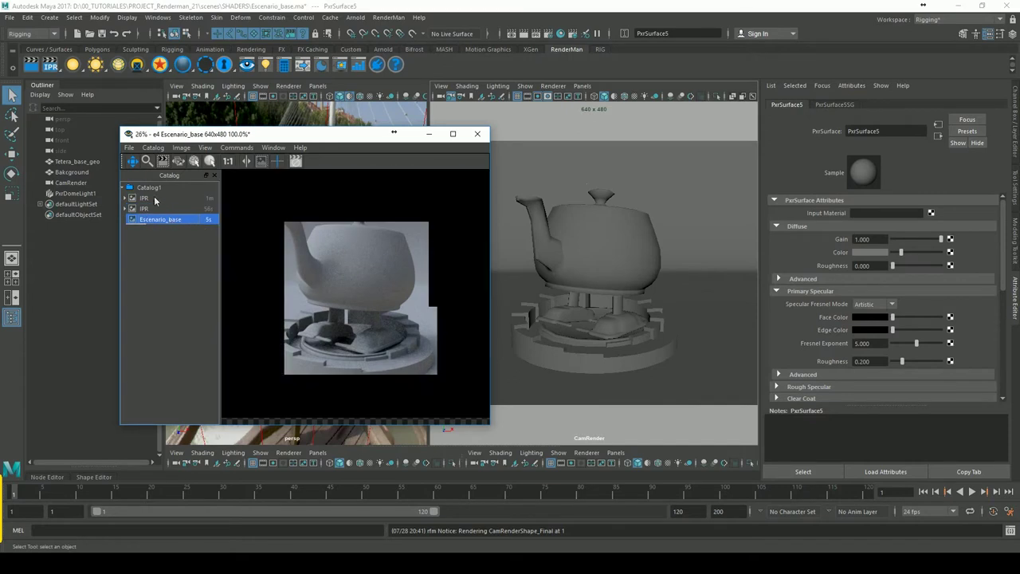
left_click(144, 197)
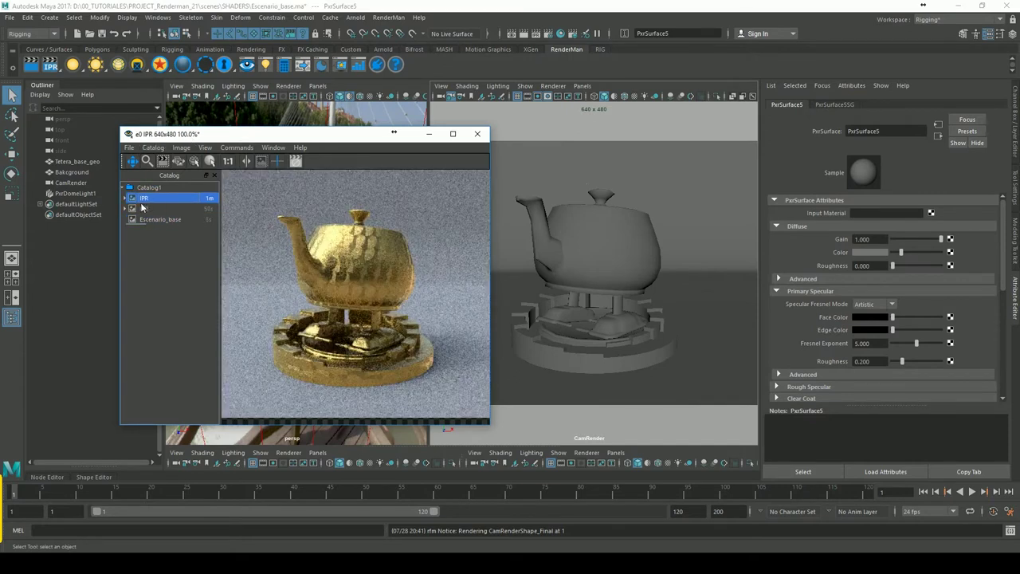
left_click(129, 148)
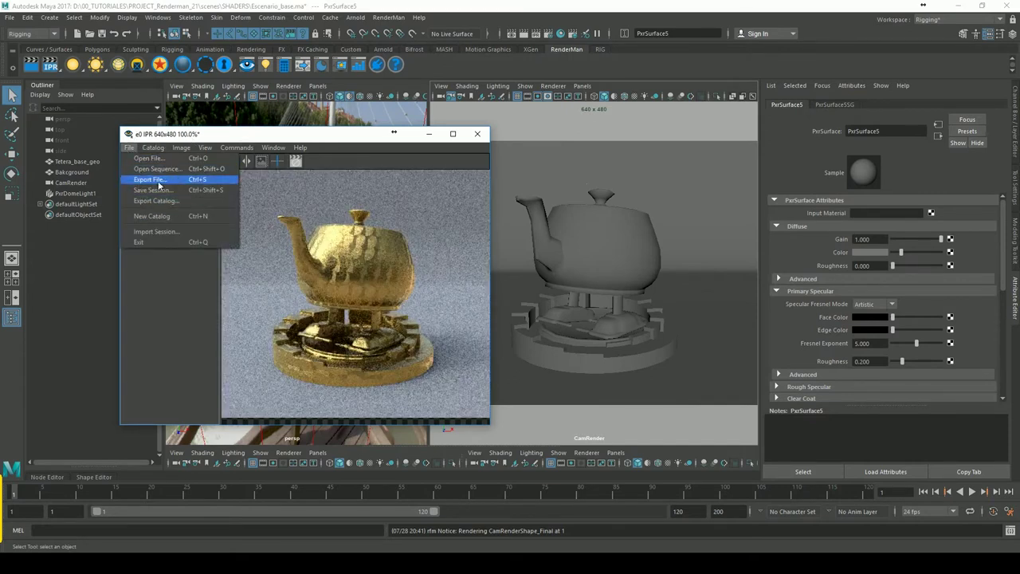
left_click(151, 180)
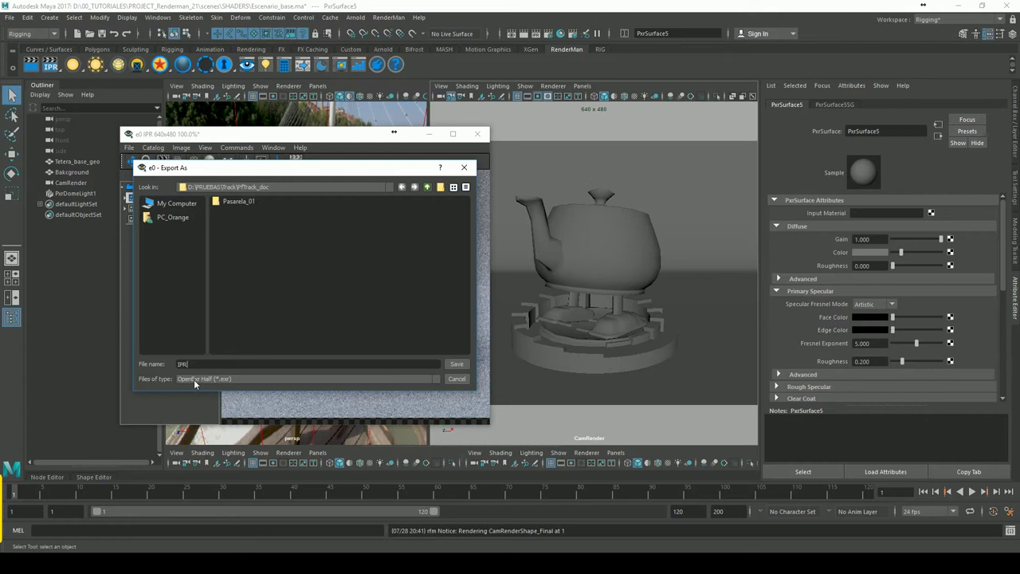
left_click(235, 380)
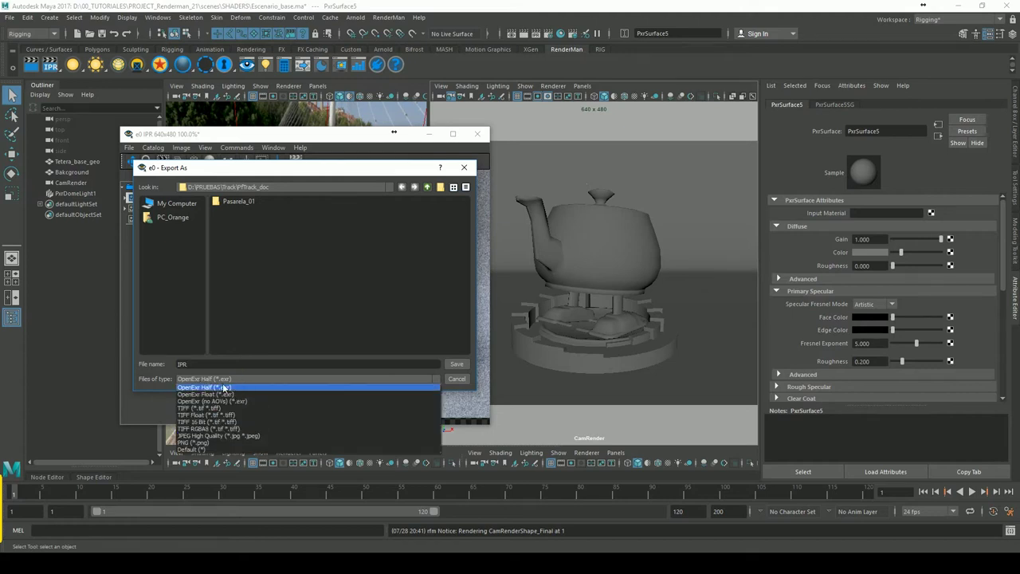
left_click(203, 387)
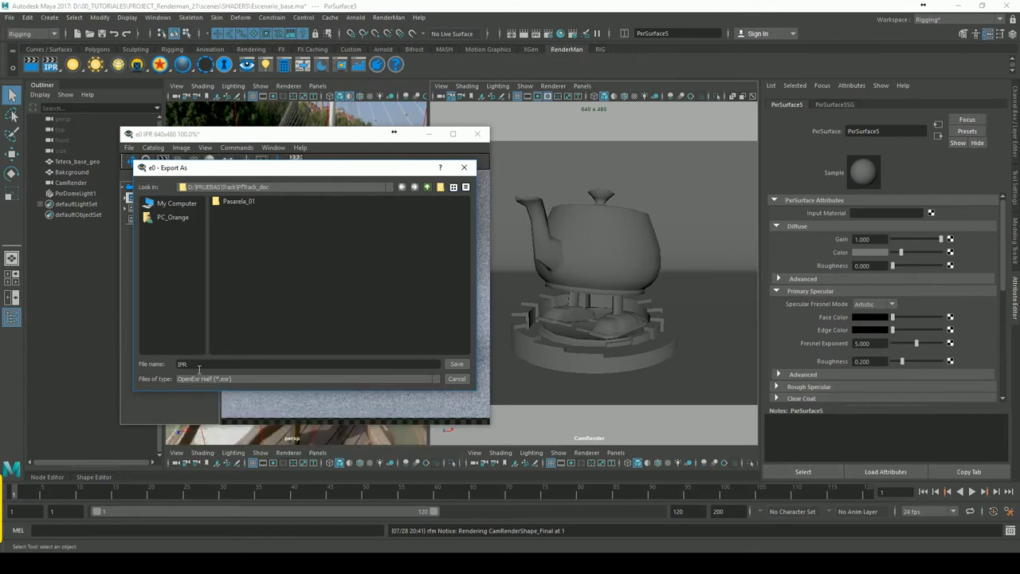
left_click(455, 379)
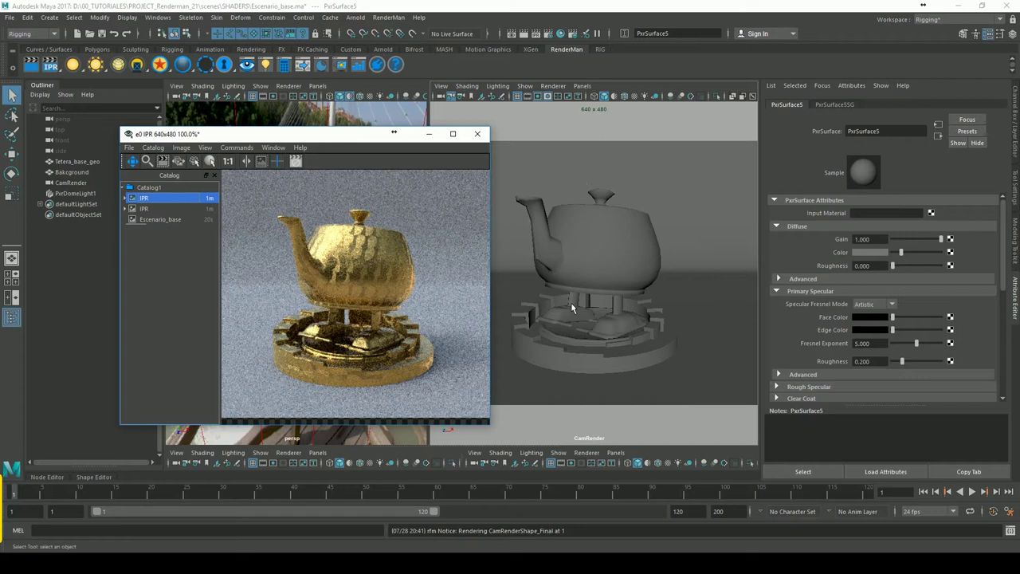
View the partial Escenario_base render and show the Inspector panel, widening the viewer to fit
left_click(153, 208)
left_click(159, 220)
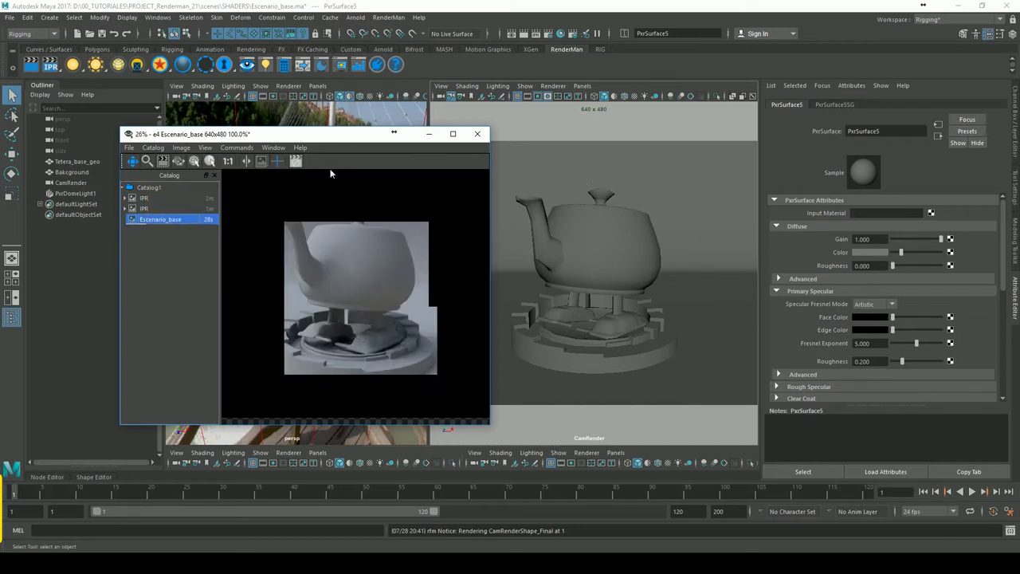
left_click_drag(341, 139, 340, 118)
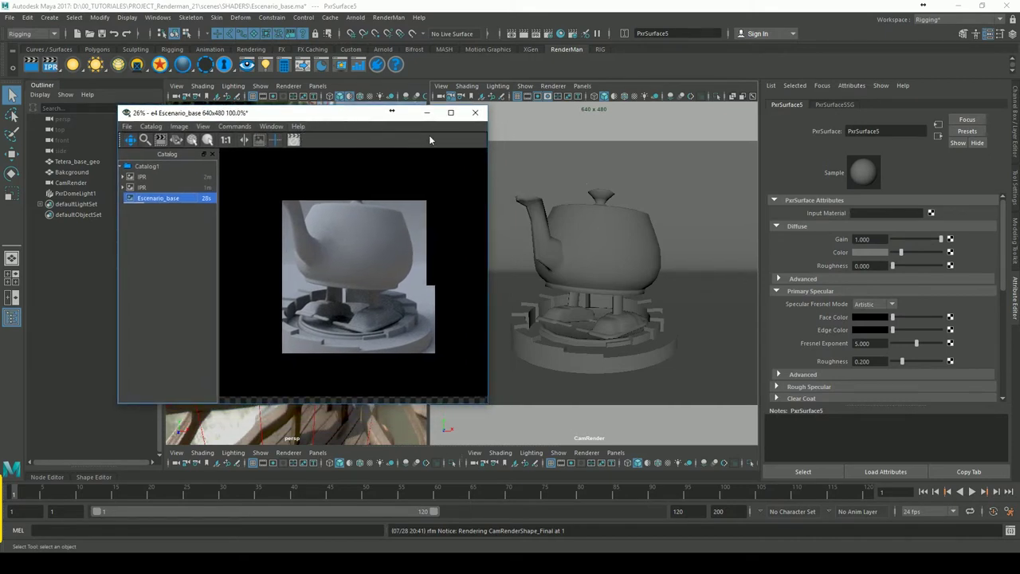
left_click(273, 128)
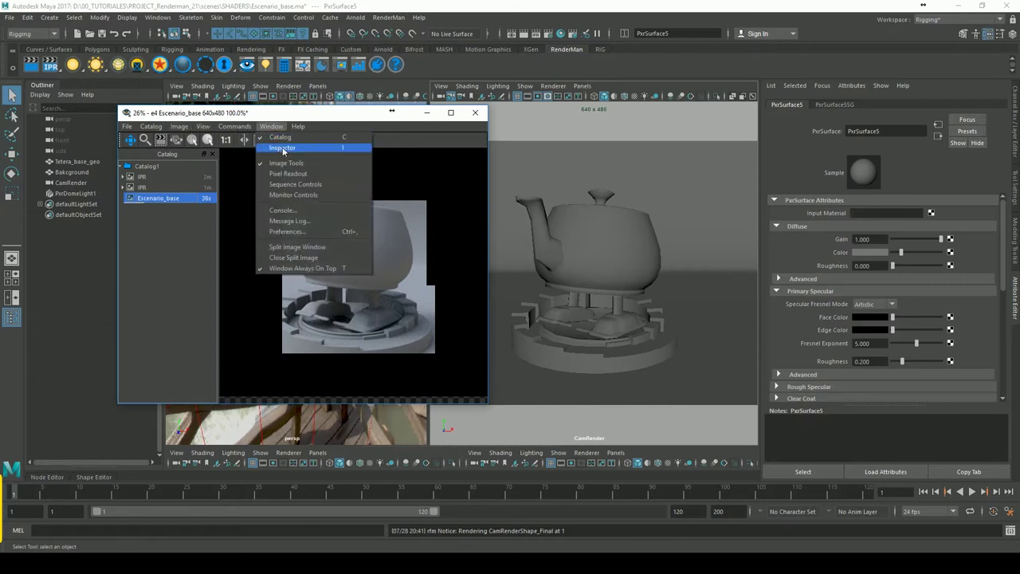
left_click(280, 149)
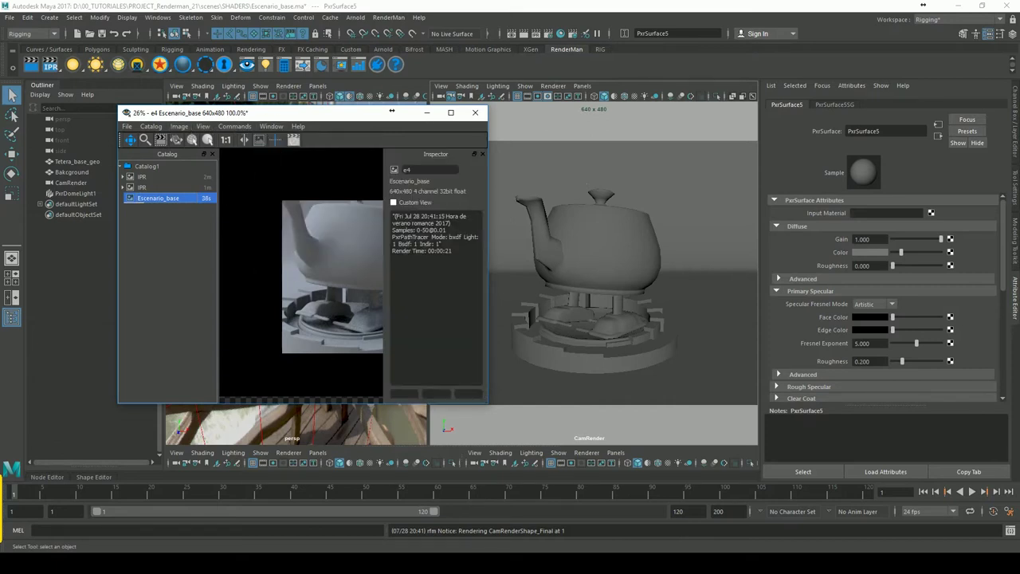
left_click_drag(487, 252, 599, 253)
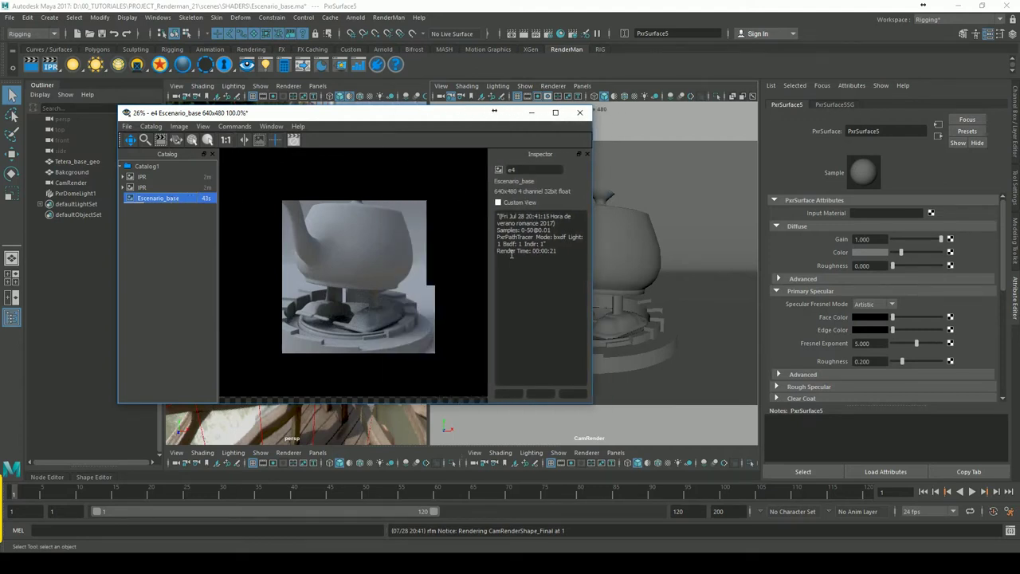
Select the render time and 0-50 samples range in the Inspector's render stats text
mouse_move(532, 251)
left_mouse_down()
mouse_move(557, 251)
mouse_move(537, 237)
left_mouse_up()
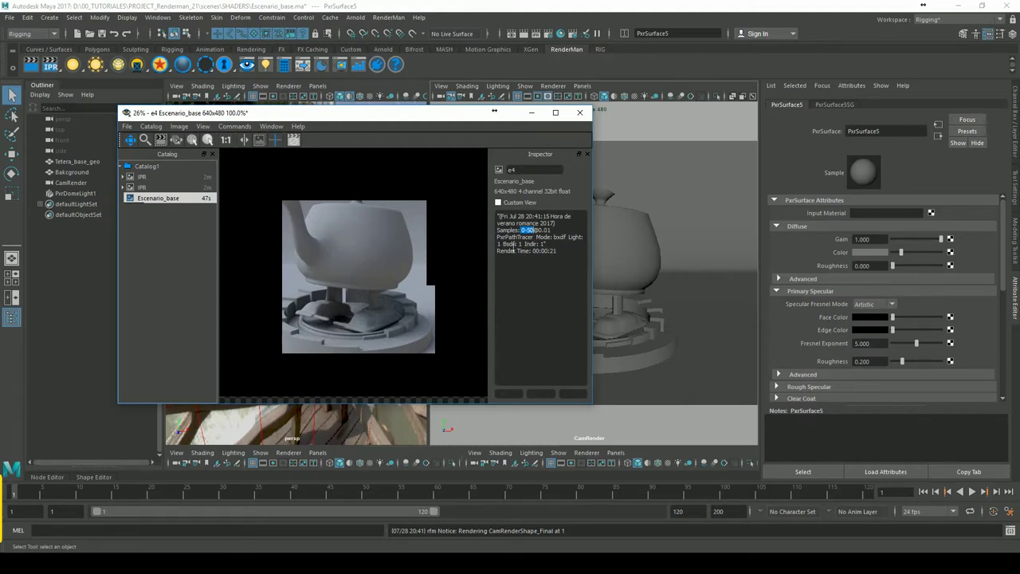
left_click_drag(558, 255, 499, 238)
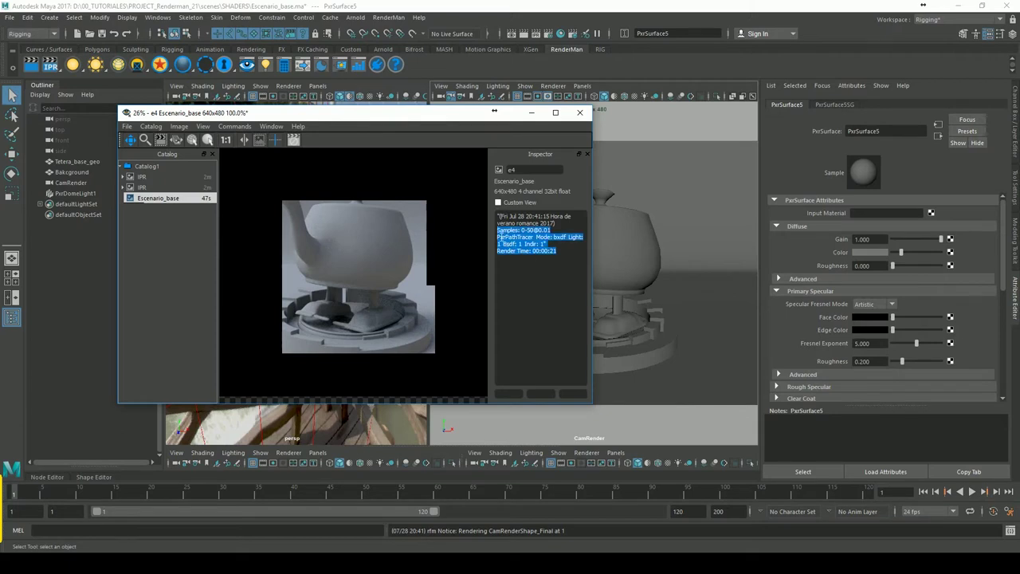
left_click(554, 267)
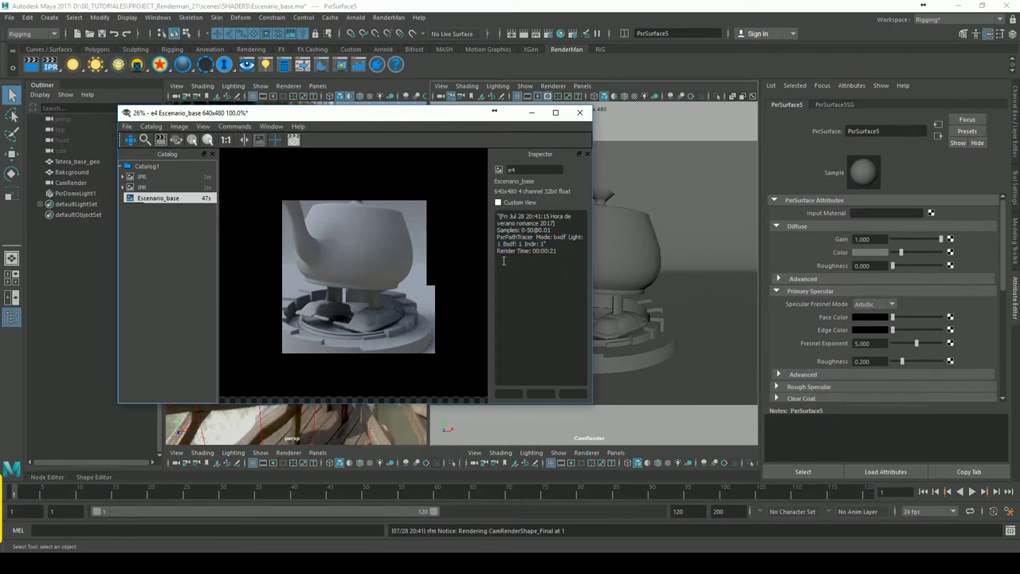
double_click(525, 230)
Check the grey IPR's render time, then show the gold teapot IPR with Inspector and Catalog closed
left_click(152, 187)
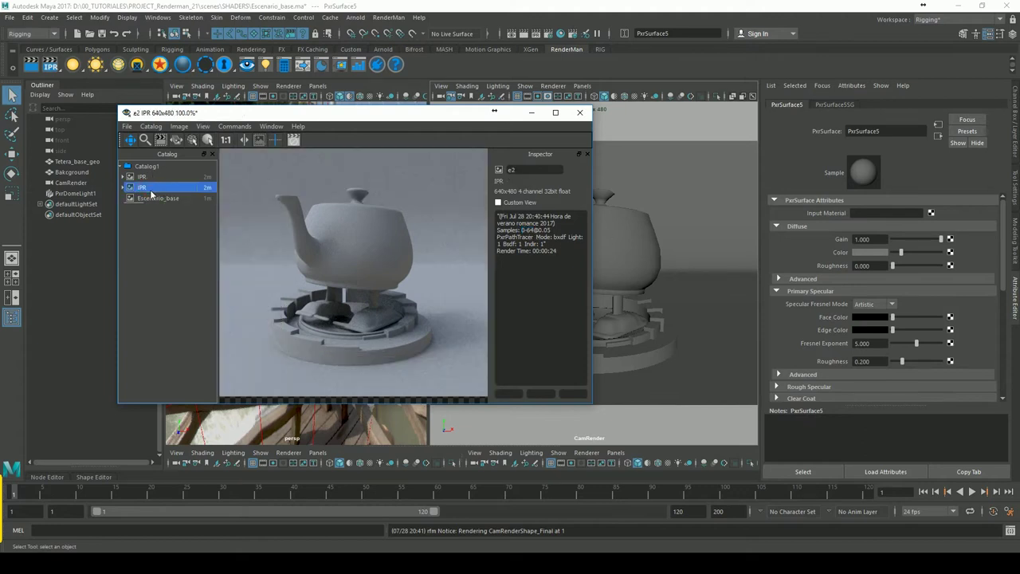
left_click(536, 237)
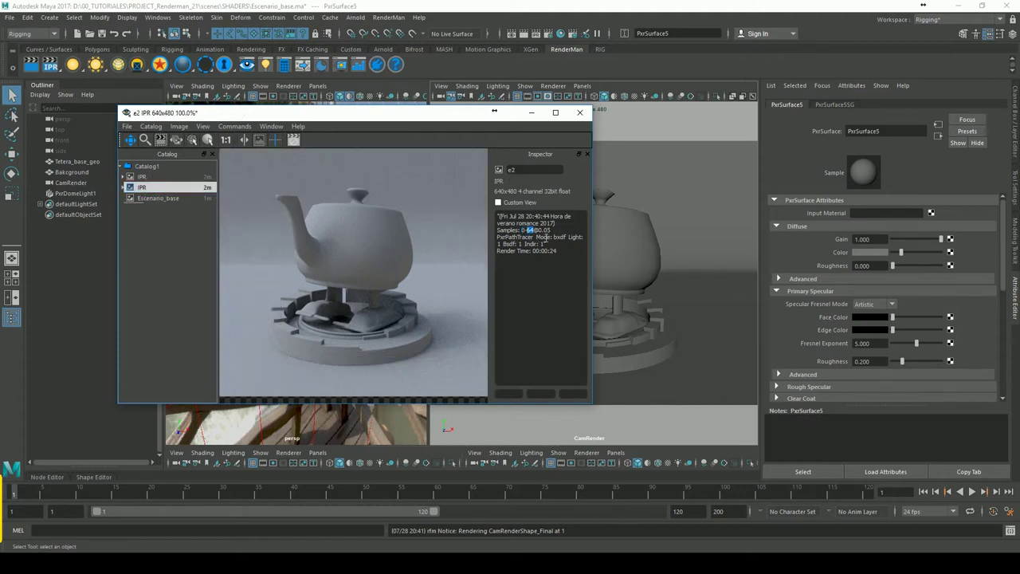
left_click_drag(558, 256, 535, 252)
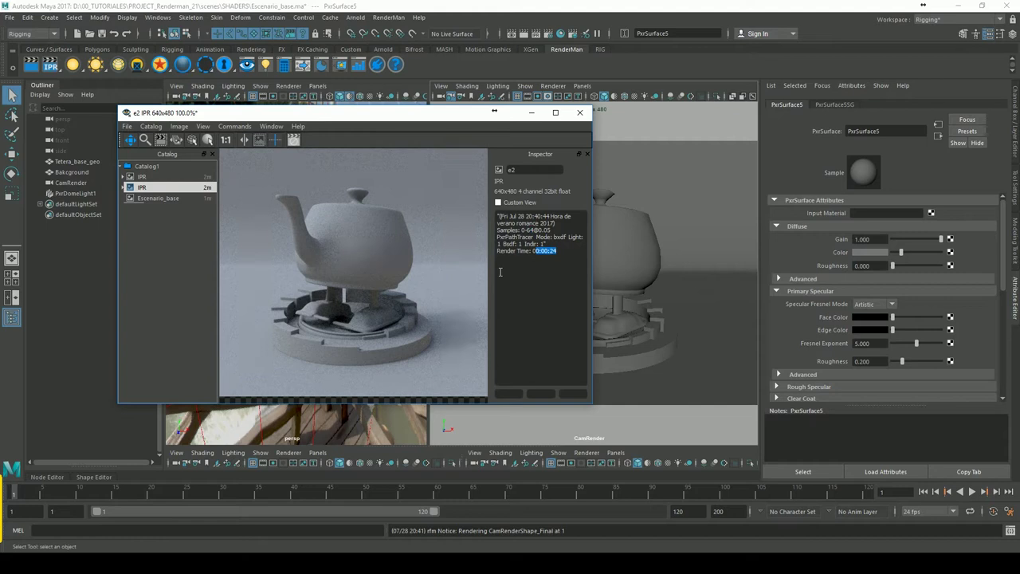
left_click(143, 178)
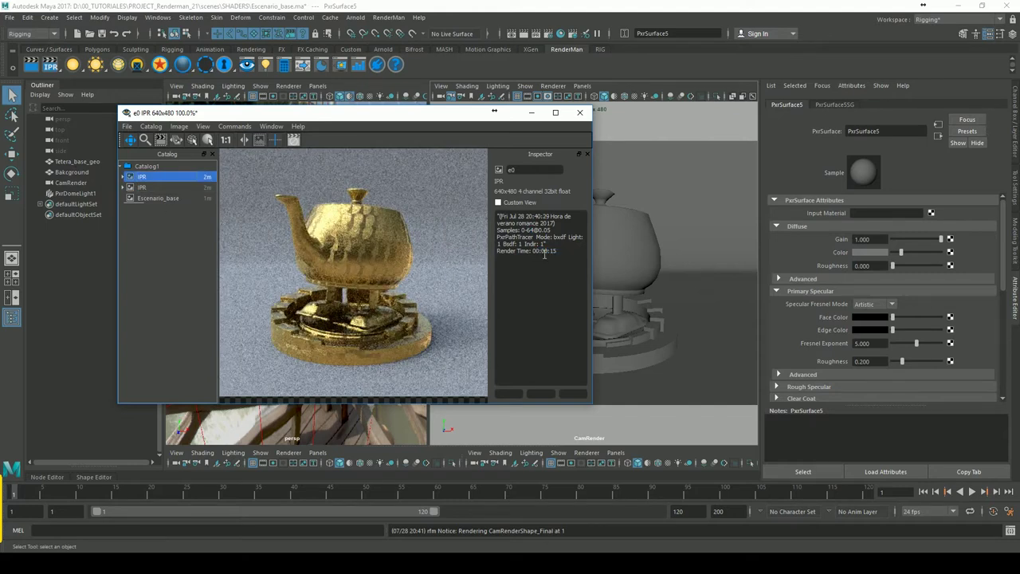
left_click(587, 154)
left_click(212, 155)
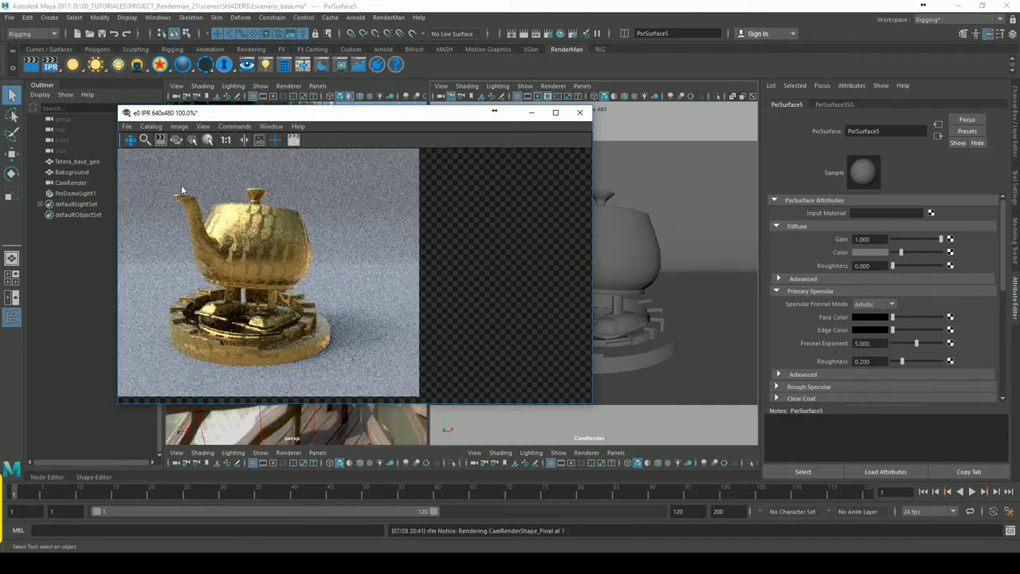
Pan the gold teapot render back to centre, browse the File menu, then open the Window menu
middle_click_drag(260, 234, 282, 238, "alt")
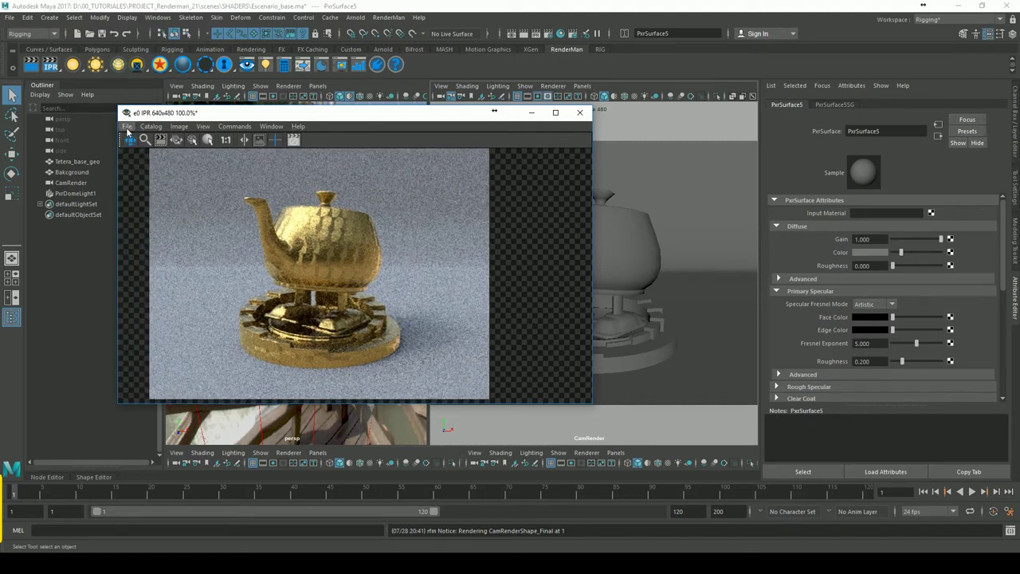
left_click(128, 127)
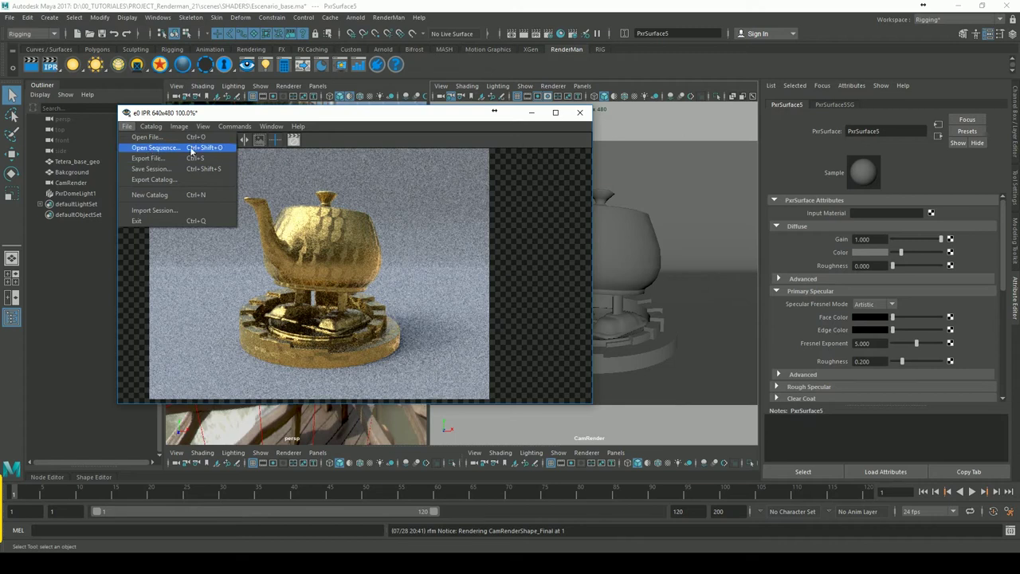
left_click(130, 149)
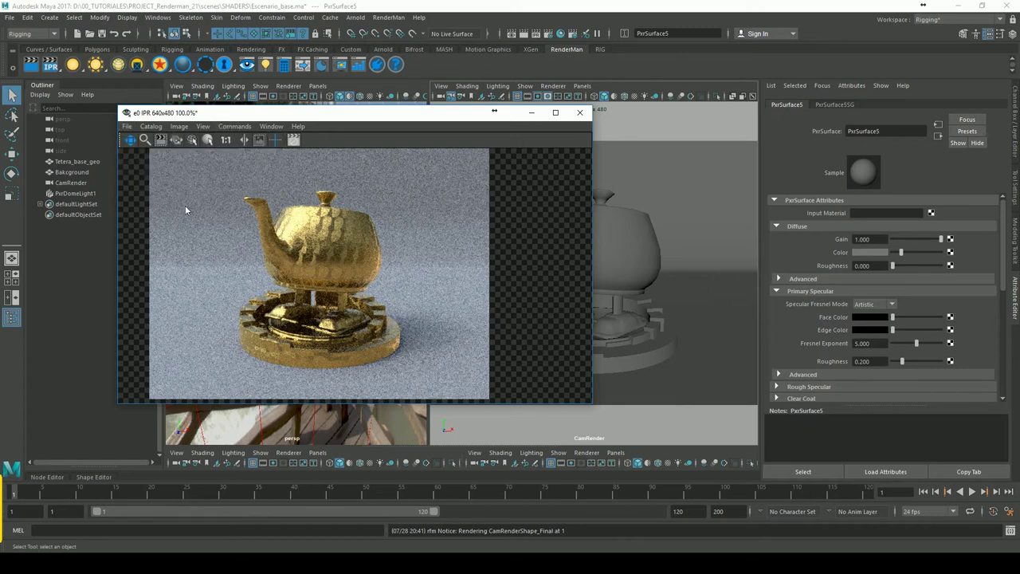
left_click(126, 130)
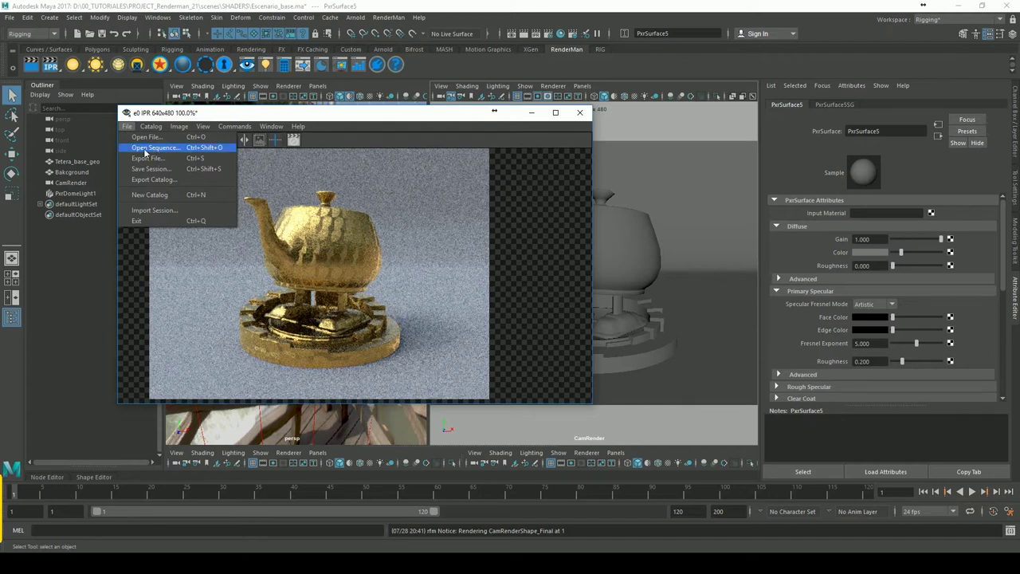
left_click(272, 127)
left_click(275, 128)
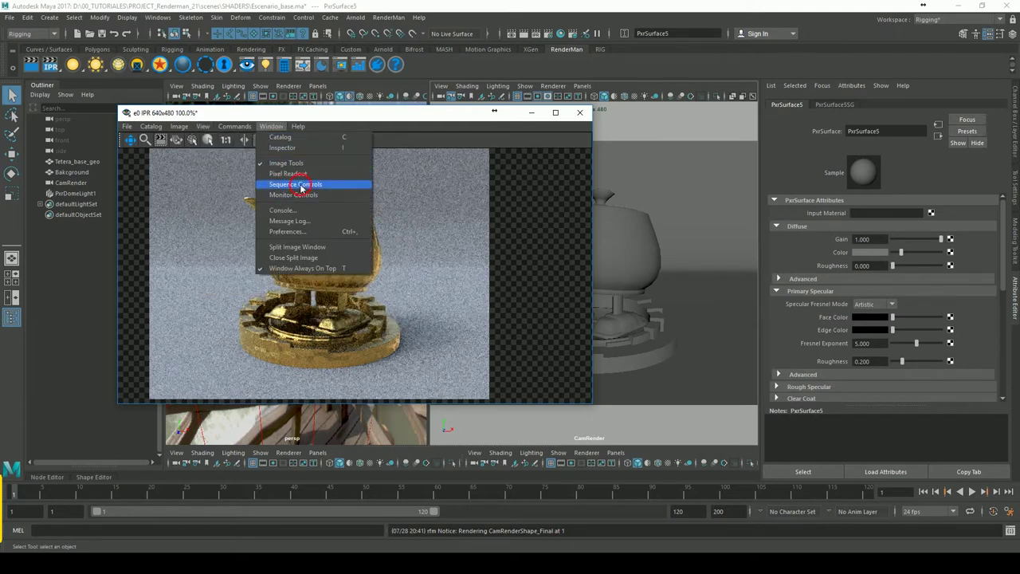
Add Sequence Controls with frame fields 1, 1 and 24, then browse the File and Image menus
left_click(291, 196)
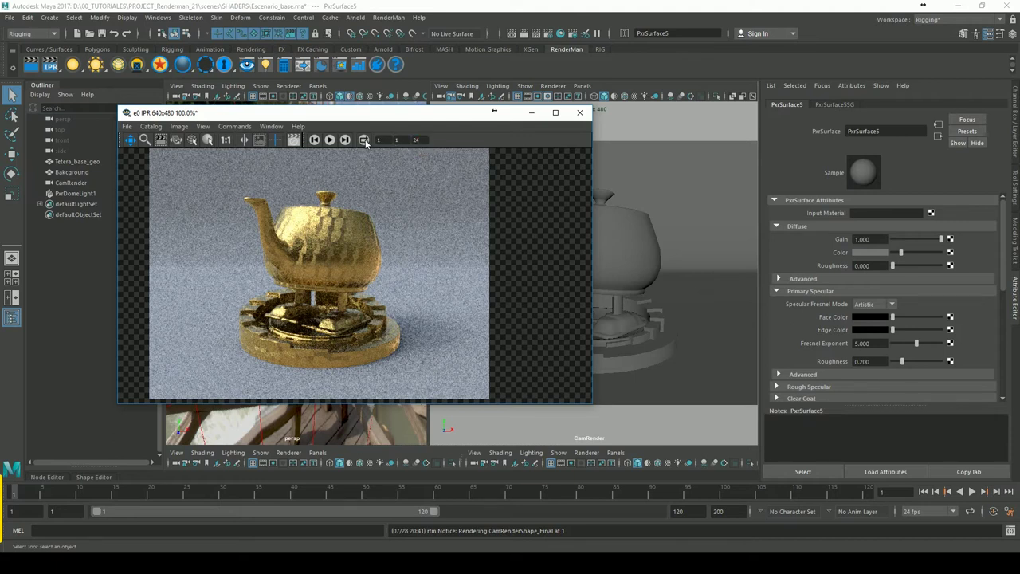
left_click_drag(334, 121, 341, 121)
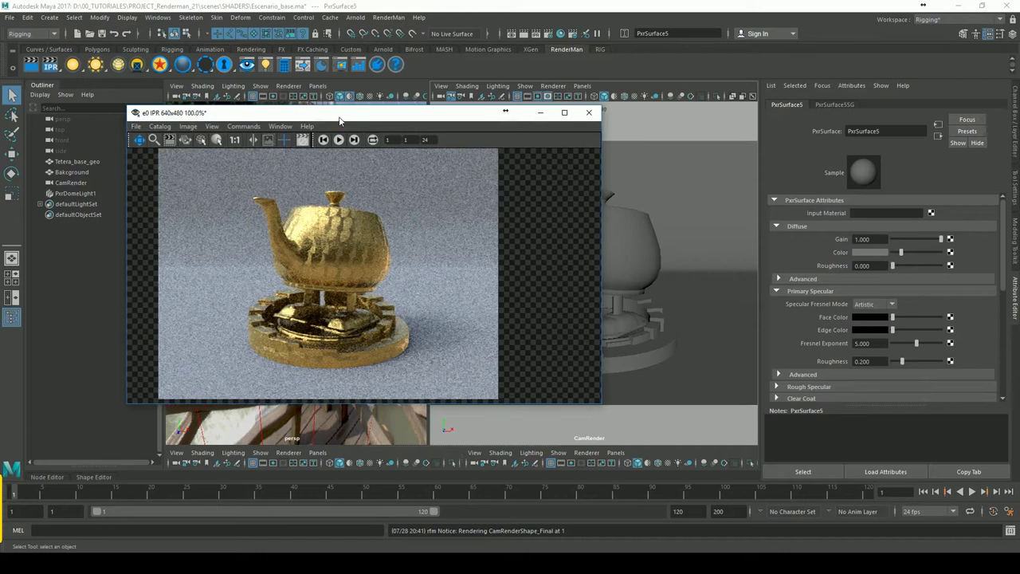
left_click(136, 126)
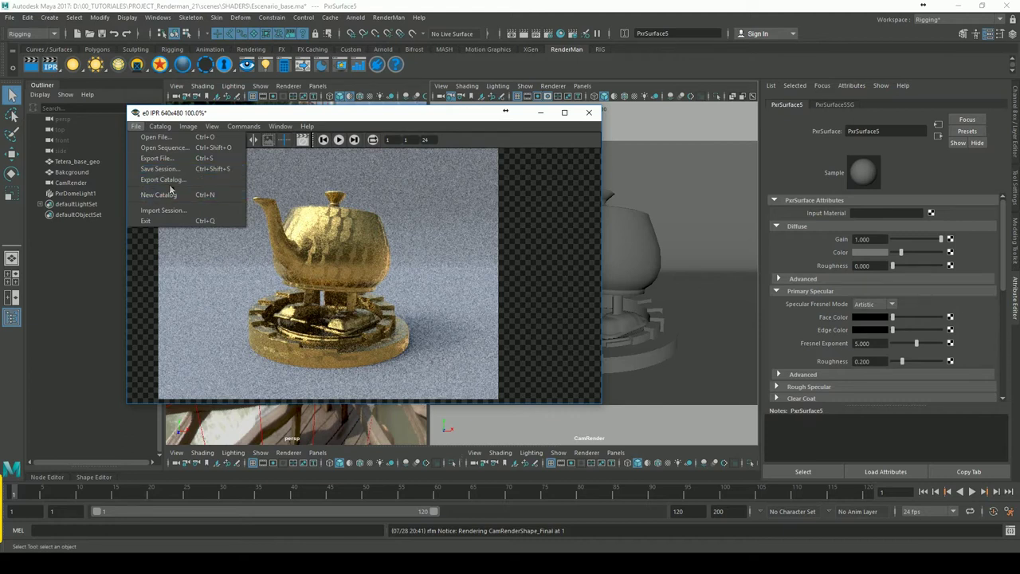
left_click(143, 210)
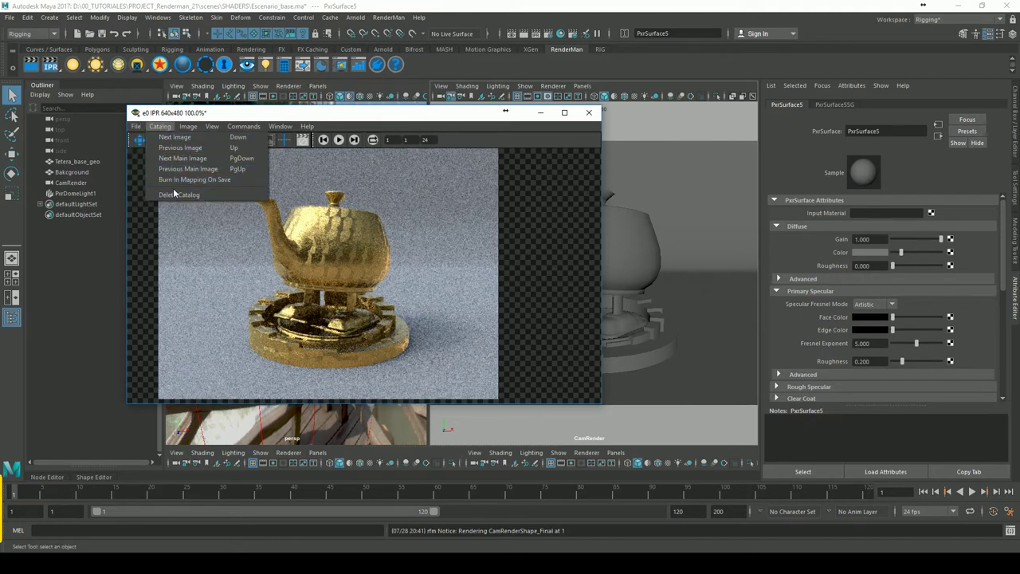
left_click(188, 127)
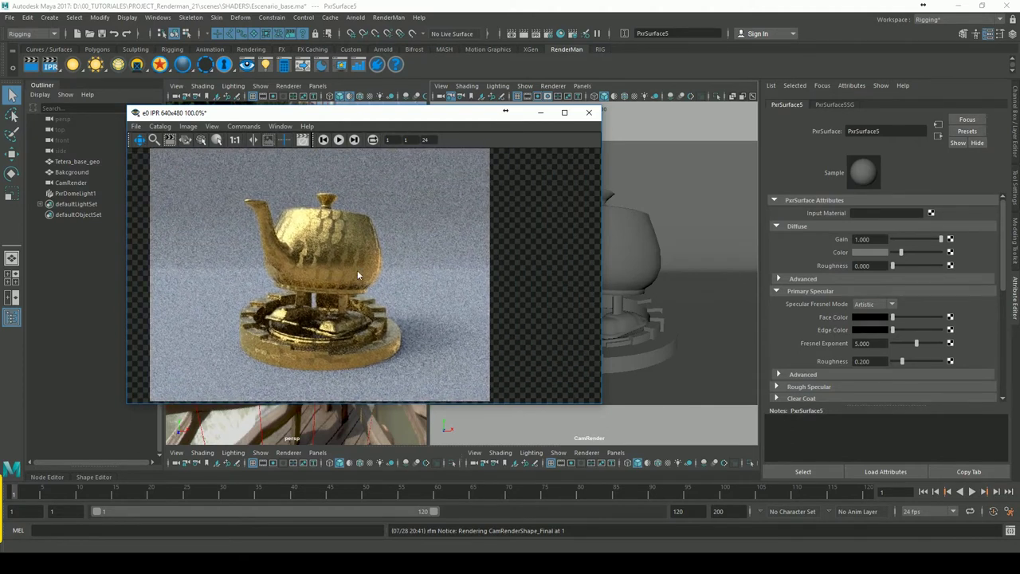
scroll(359, 277, "up", 5)
Pan and zoom around the 640x480 teapot render, then reset it to 1:1 at 100%
scroll(361, 269, "down", 4)
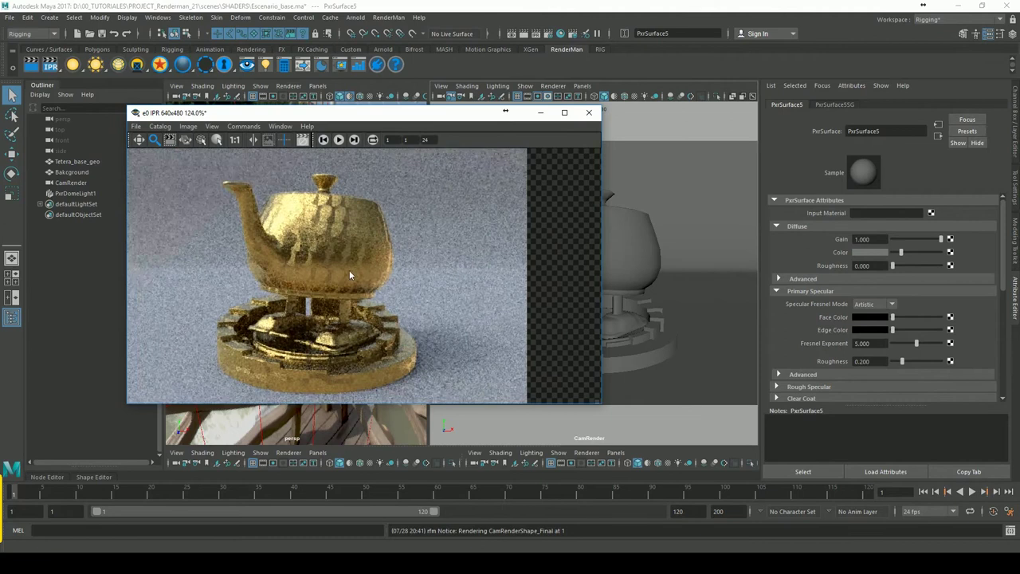
scroll(336, 273, "down", 1)
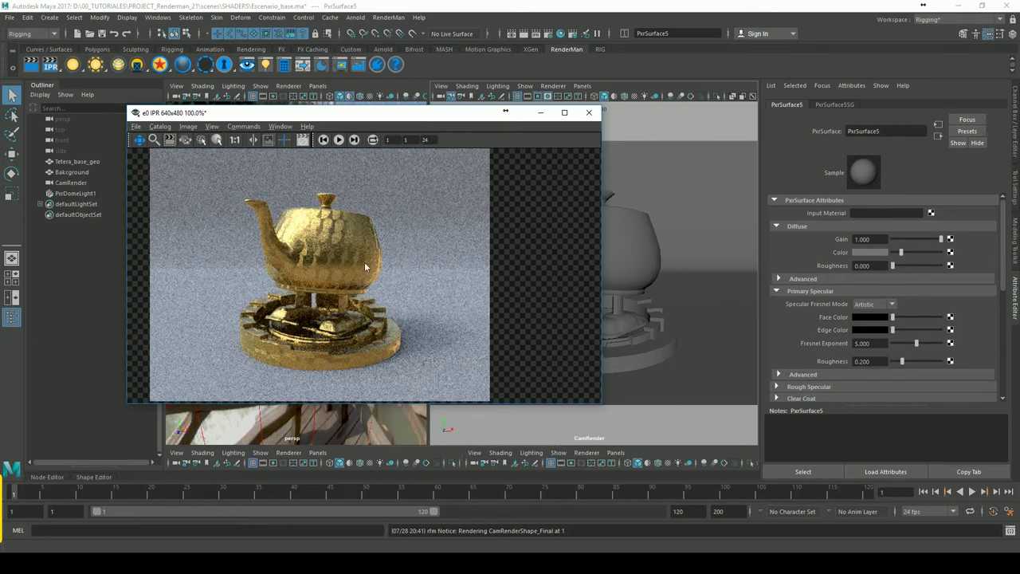
middle_click_drag(364, 276, 370, 278, "alt")
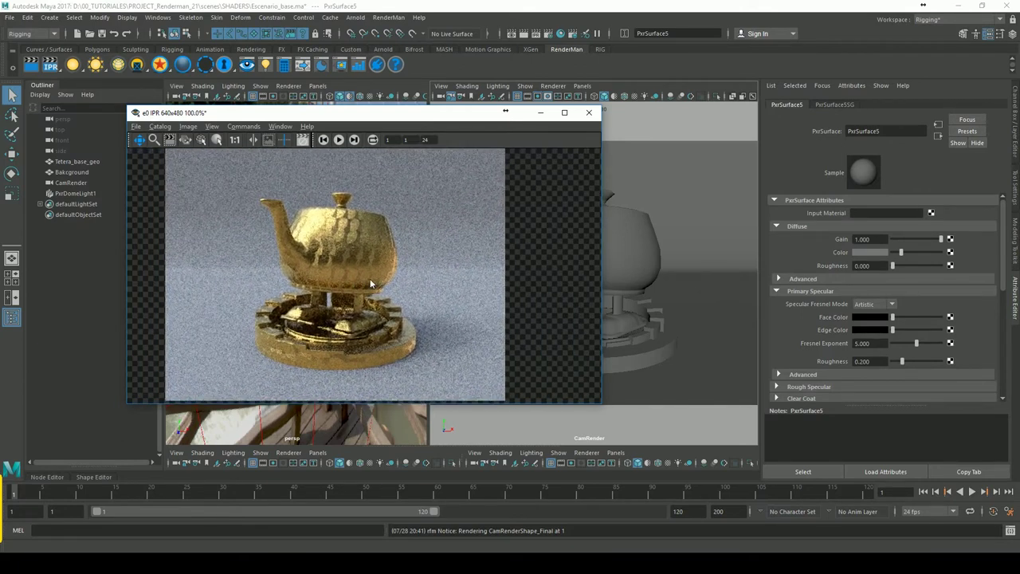
mouse_move(367, 276)
right_mouse_down("alt")
mouse_move(391, 279)
mouse_move(366, 272)
right_mouse_up("alt")
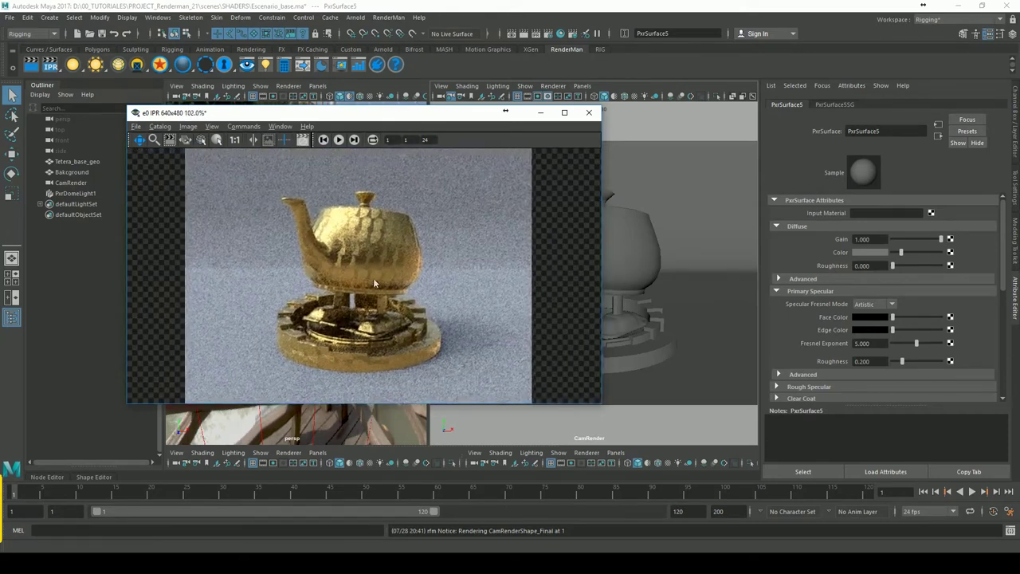
middle_click_drag(373, 278, 358, 275, "alt")
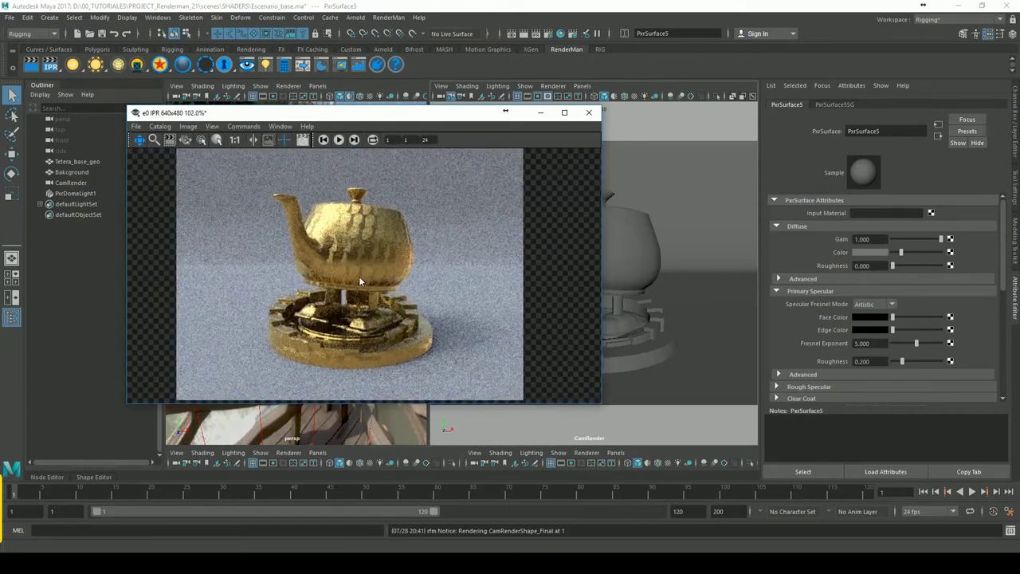
left_click(234, 139)
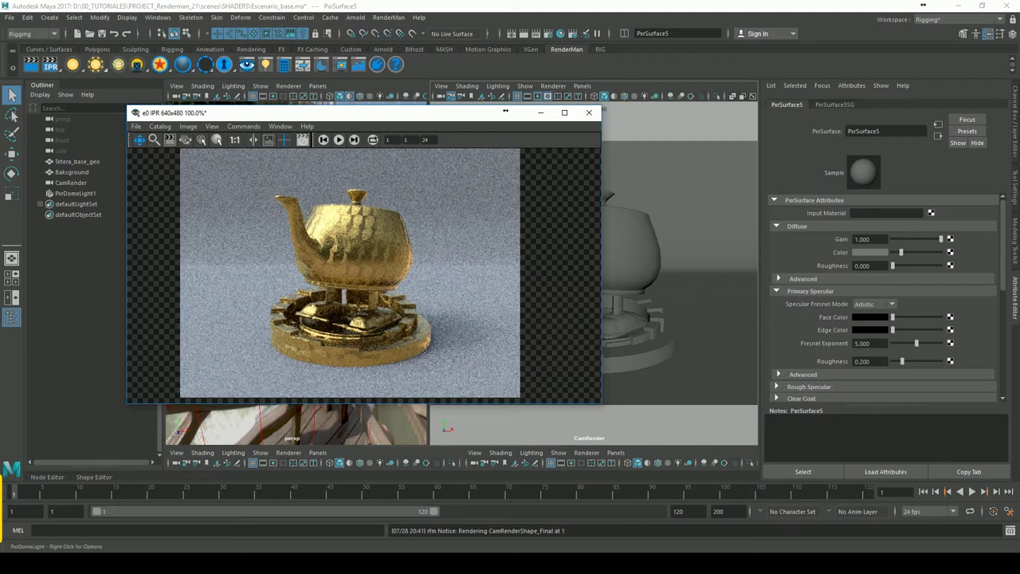
Turn on Image > Auto Crop Render, mark a region around the teapot, and restart IPR
left_click(51, 67)
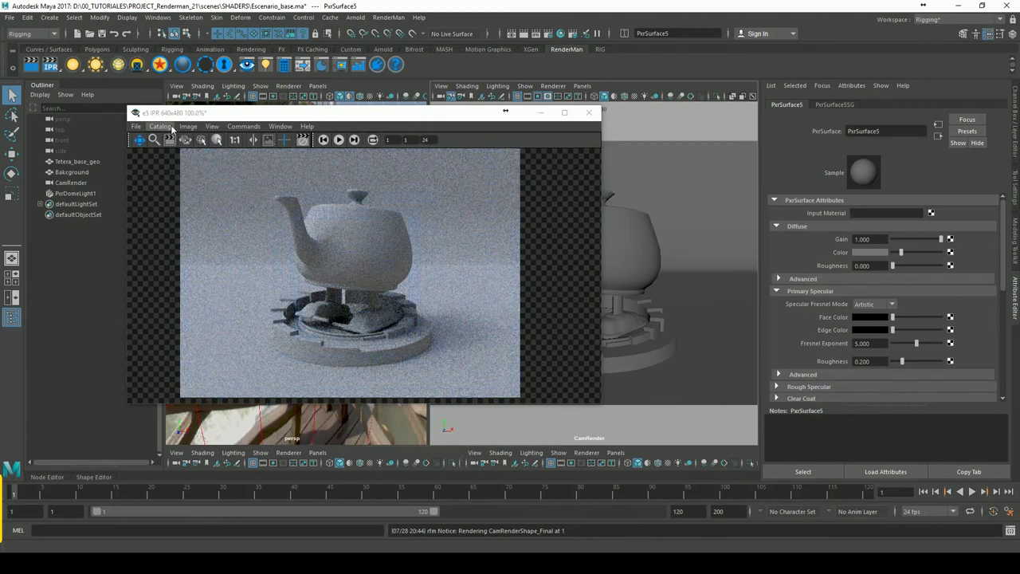
left_click(171, 129)
mouse_move(189, 125)
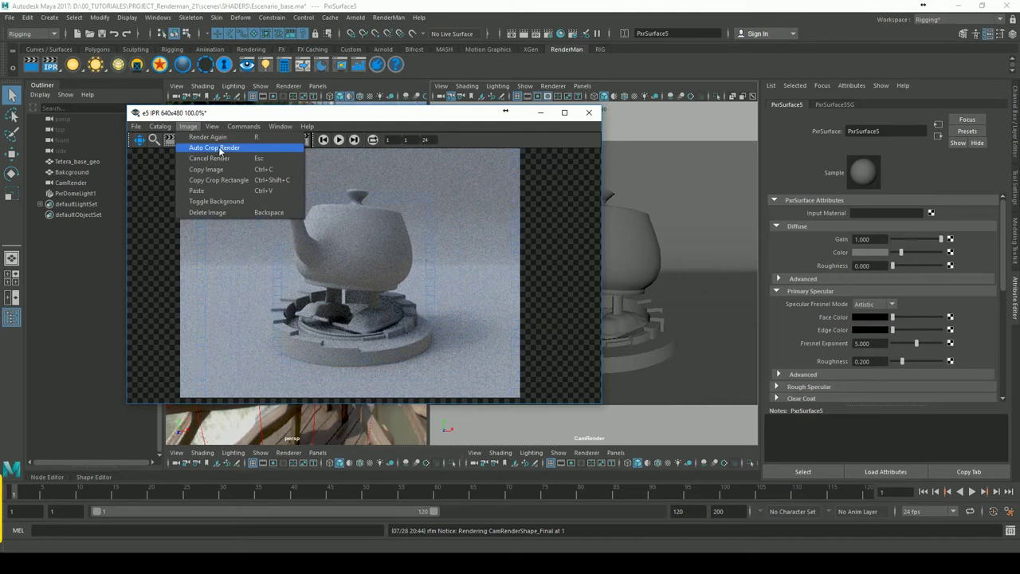
left_click(224, 150)
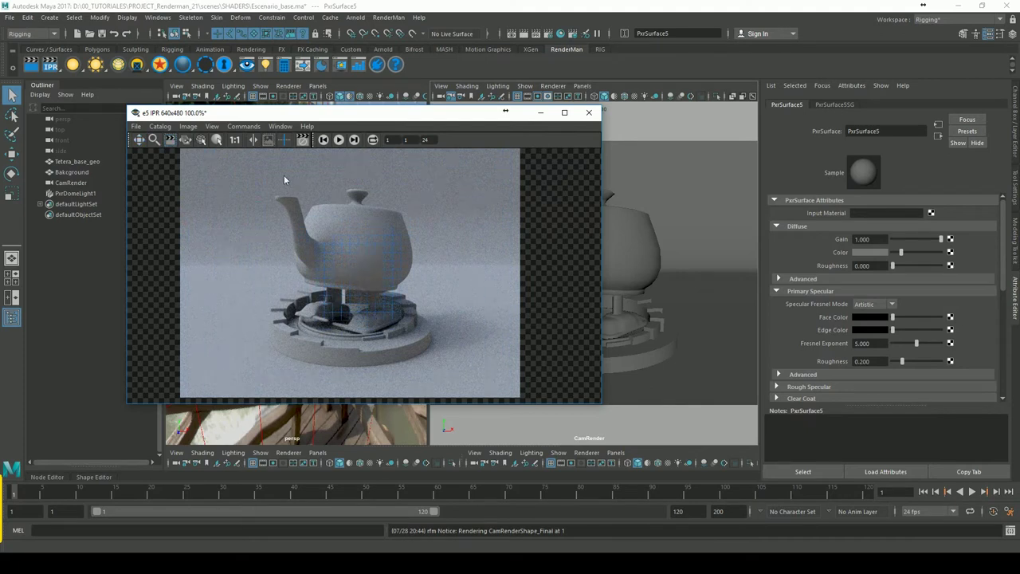
left_click_drag(263, 168, 439, 318)
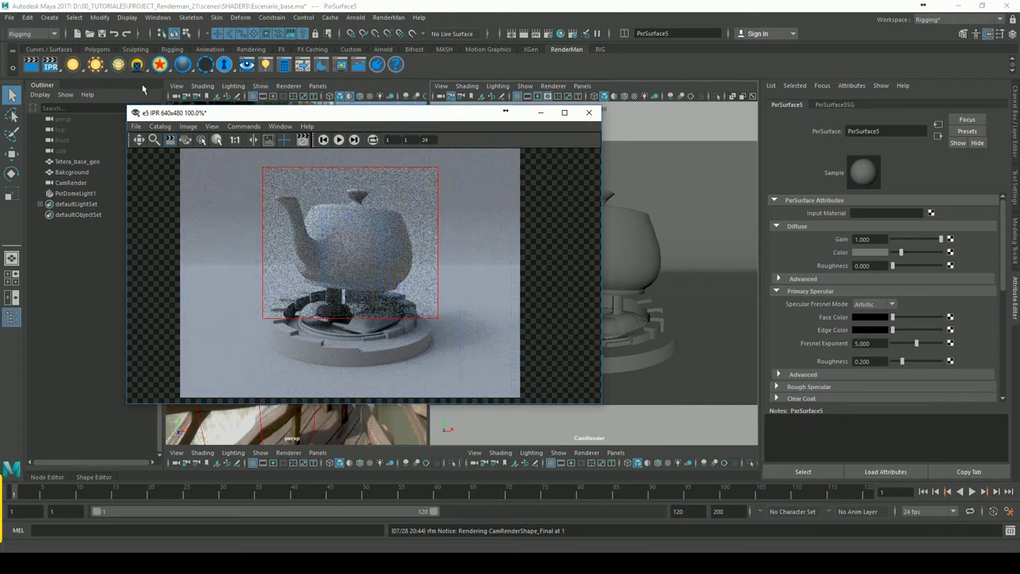
left_click(54, 72)
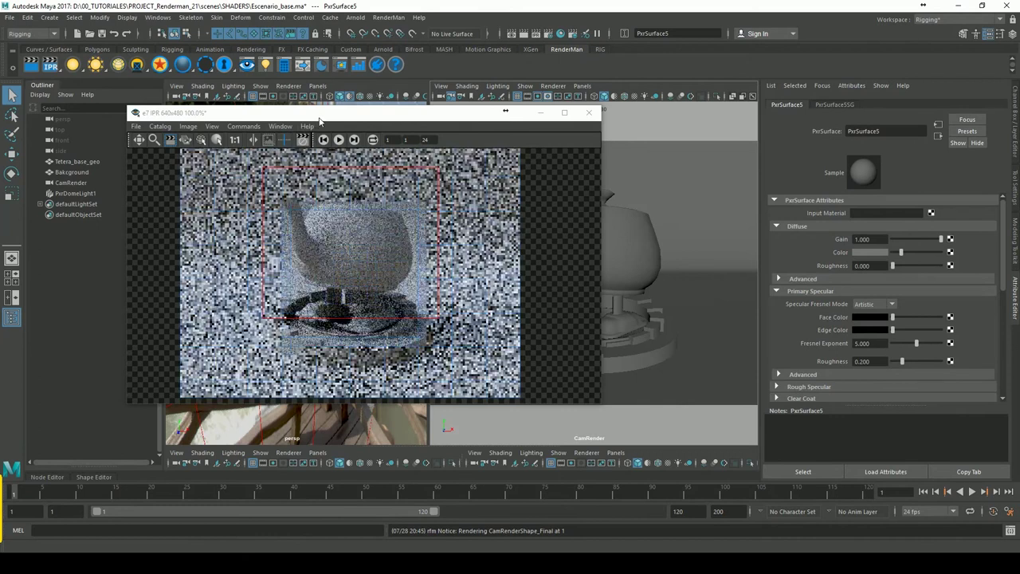
Turn Auto Crop off and re-render only a region drawn over the teapot lid
left_click(348, 315)
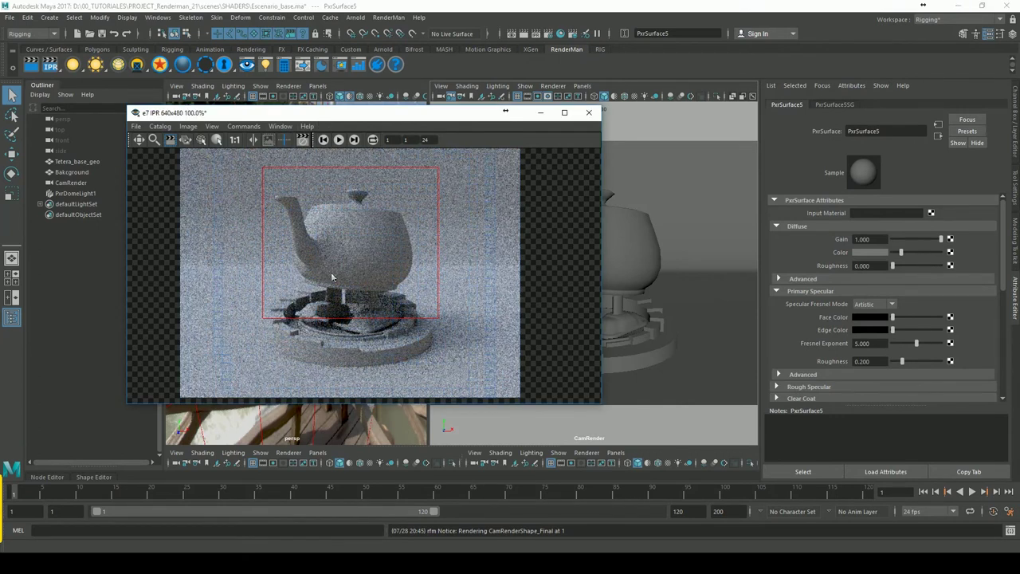
left_click(189, 126)
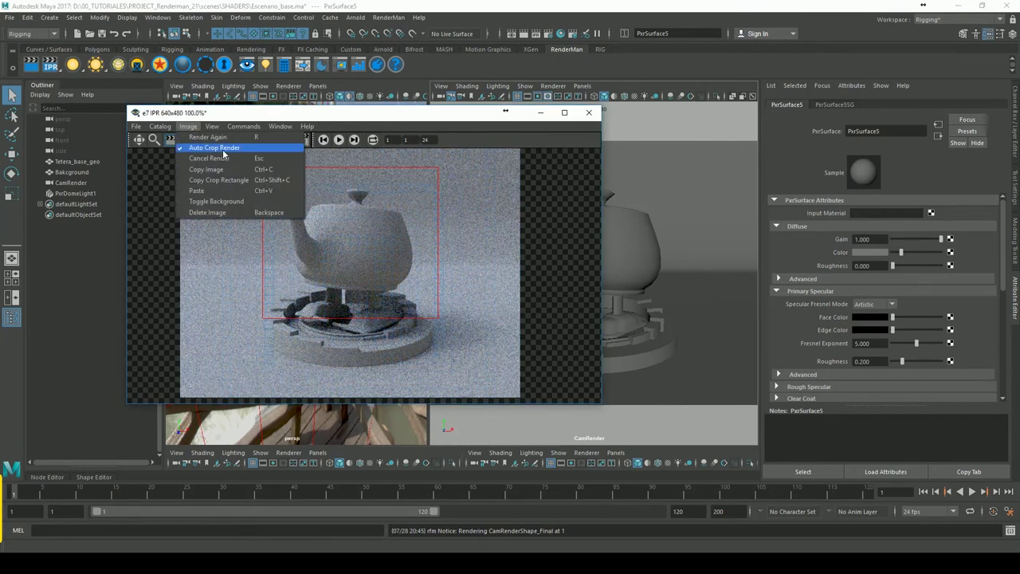
left_click(223, 149)
left_click_drag(412, 199, 322, 256)
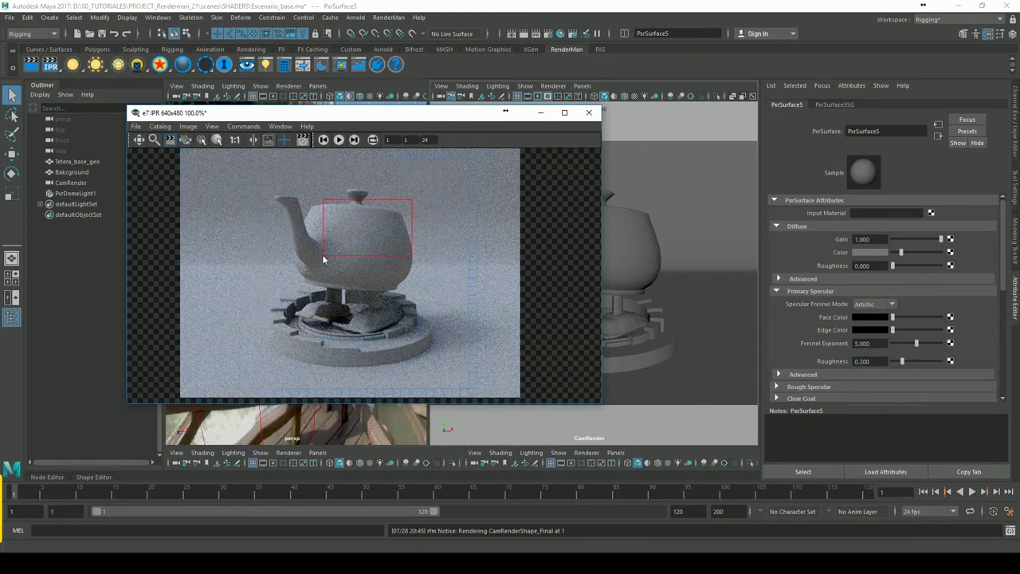
left_click(171, 141)
left_click(275, 179)
Discard the old 'it' session, start a fresh IPR from the RenderMan shelf, and enable Image > Auto Crop Render
left_click(589, 112)
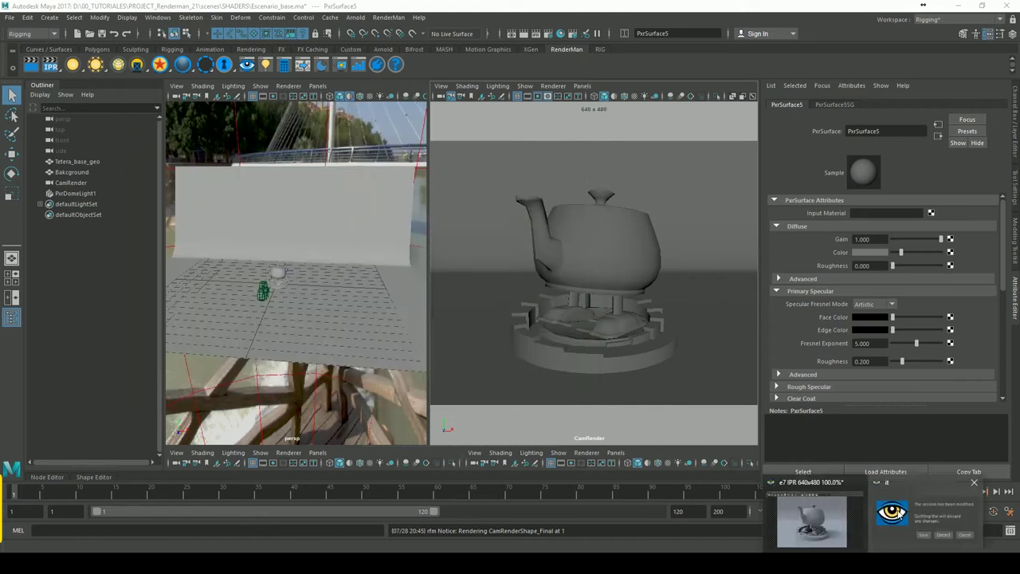
left_click(532, 300)
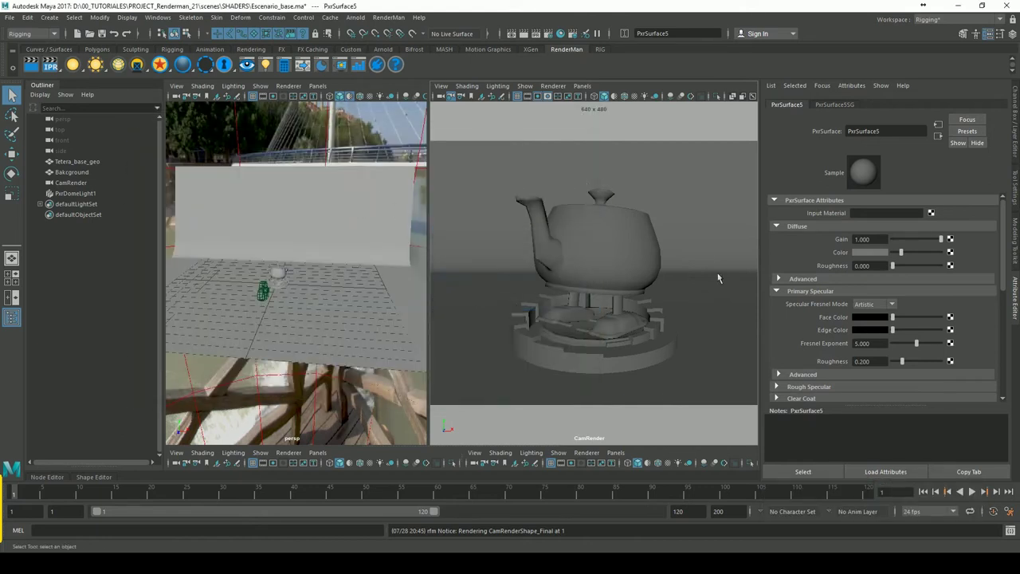
left_click(247, 65)
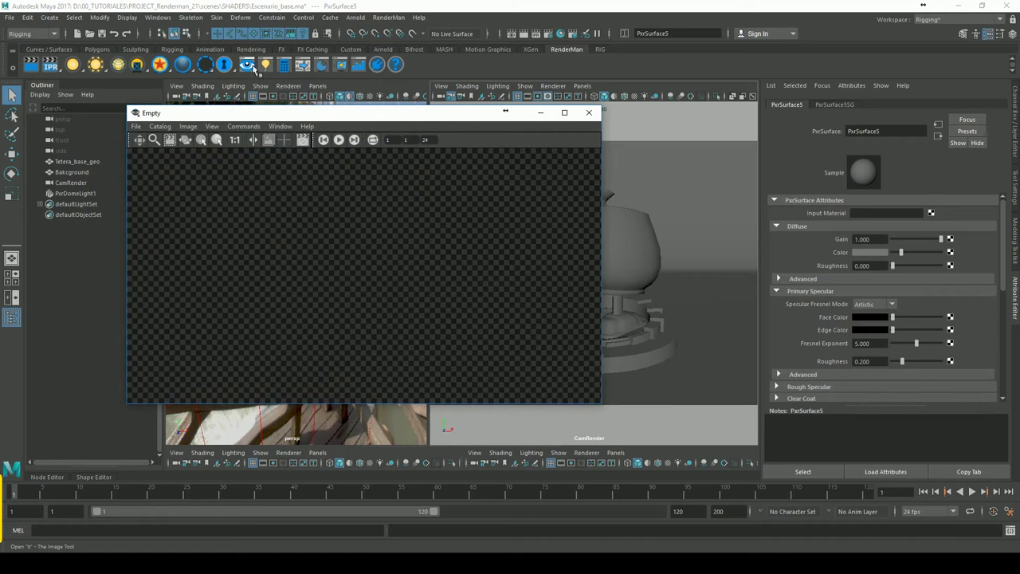
left_click(57, 68)
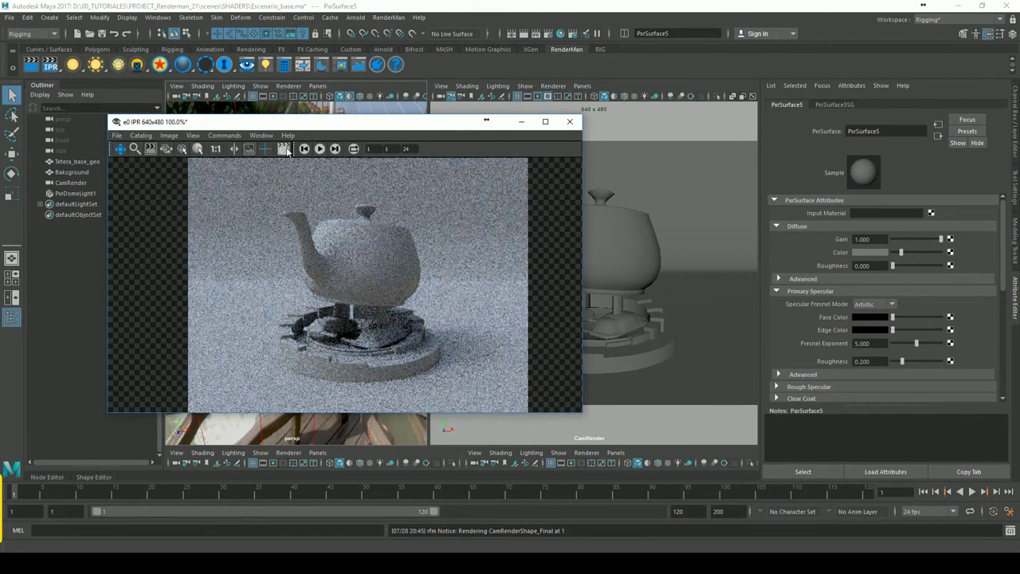
left_click(170, 135)
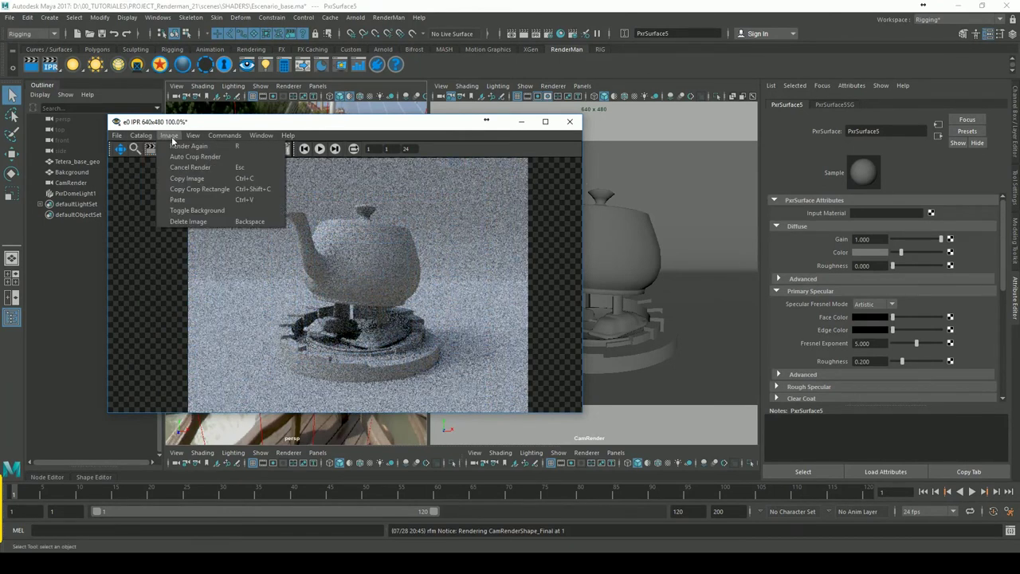
left_click(191, 157)
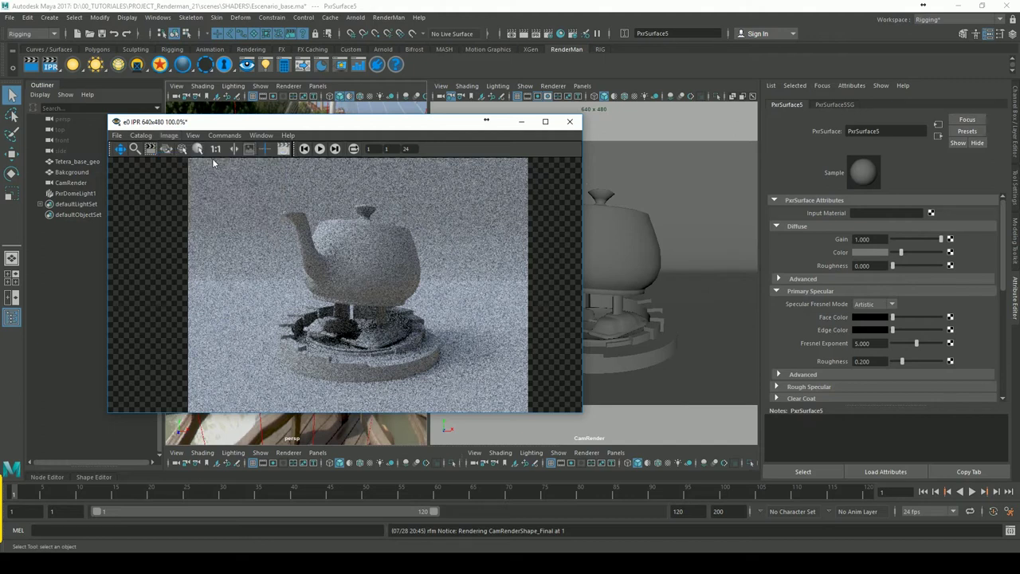
Drag a render region around the teapot to get a cropped 302x288 render
left_click(148, 147)
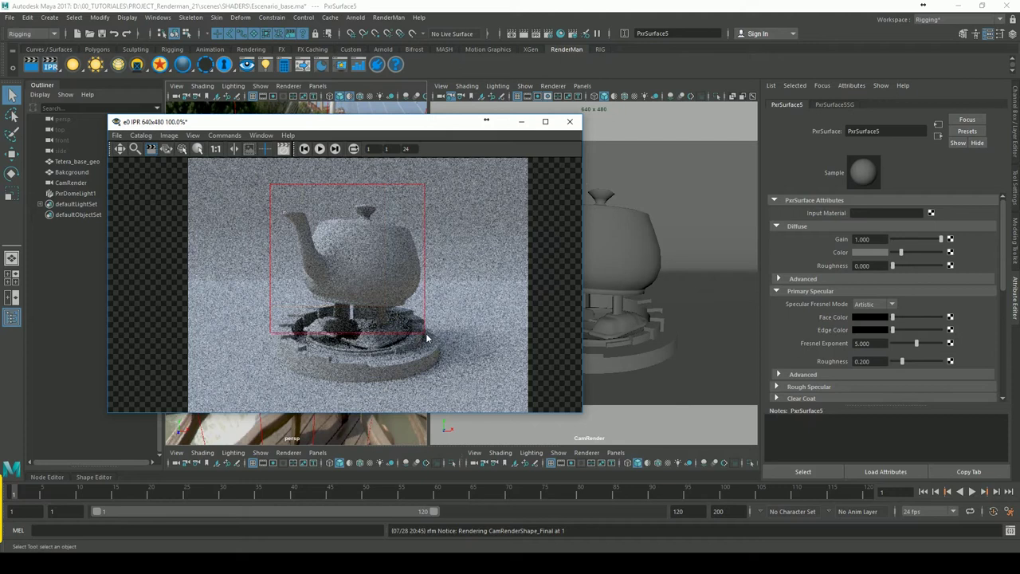
left_click_drag(300, 224, 430, 336)
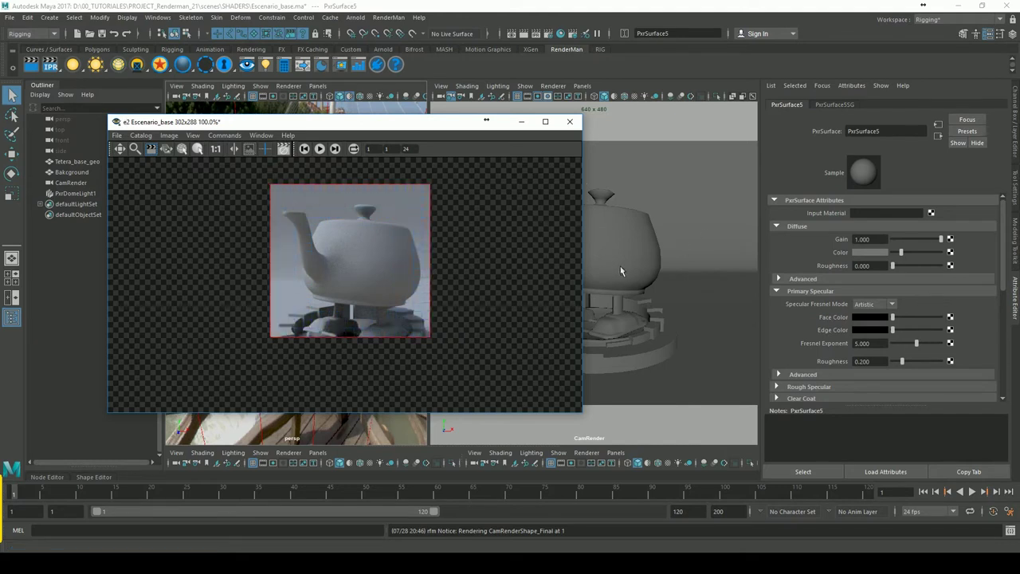
mouse_move(656, 265)
left_mouse_down("alt")
mouse_move(690, 246)
mouse_move(639, 264)
mouse_move(675, 255)
mouse_move(675, 280)
mouse_move(649, 286)
mouse_move(657, 289)
left_mouse_up("alt")
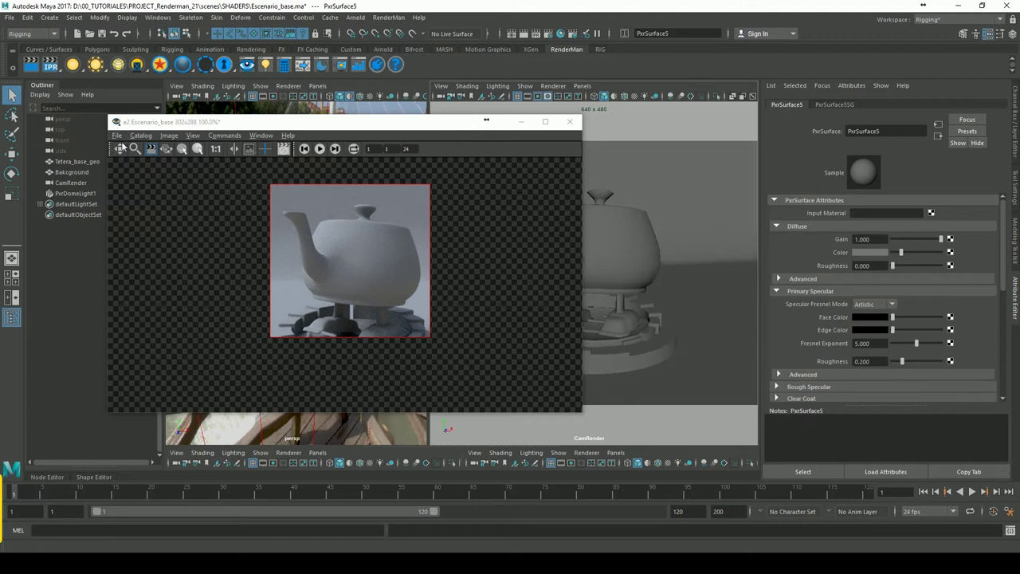
Start a new full-frame 640x480 IPR render of the teapot
left_click(154, 152)
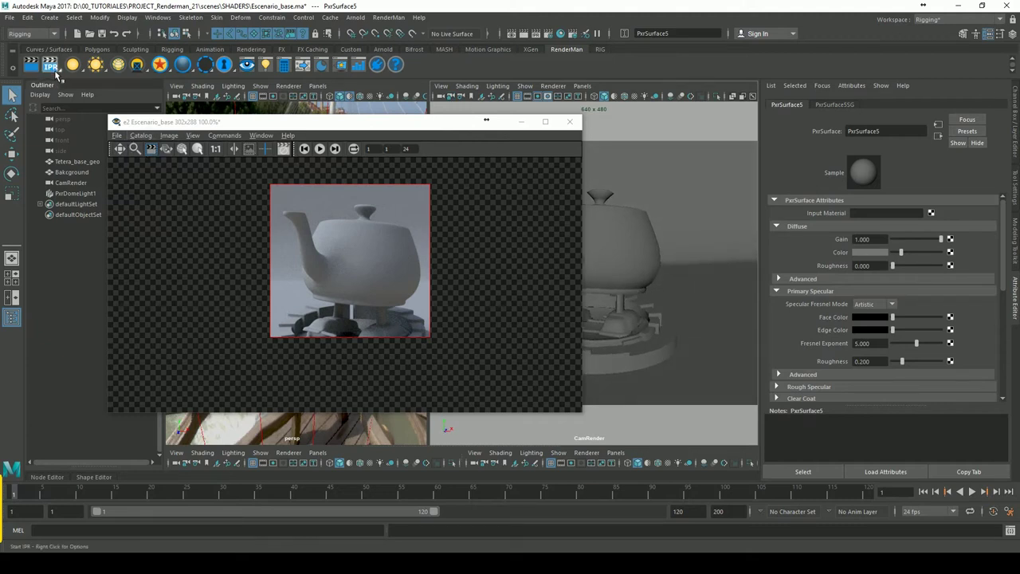
left_click(33, 66)
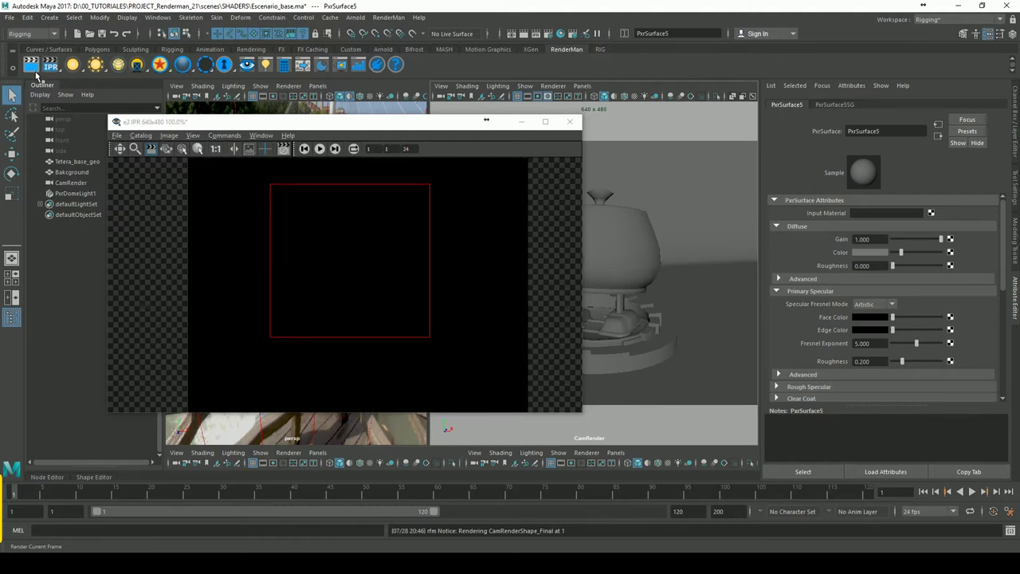
left_click(55, 71)
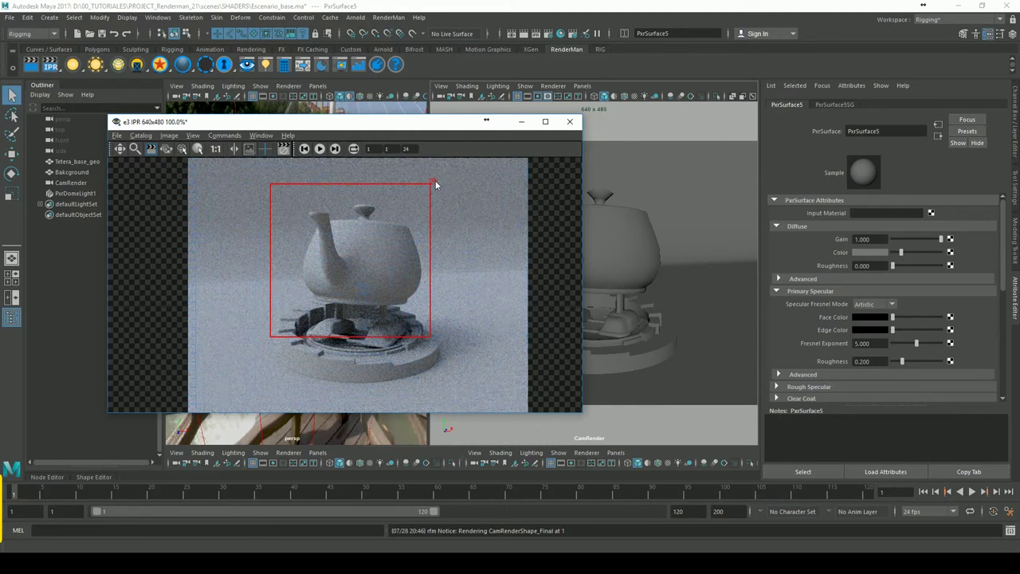
Replace the old render region with one around the teapot's base, then lighten the diffuse colour
left_click(407, 204)
left_click_drag(281, 193, 424, 294)
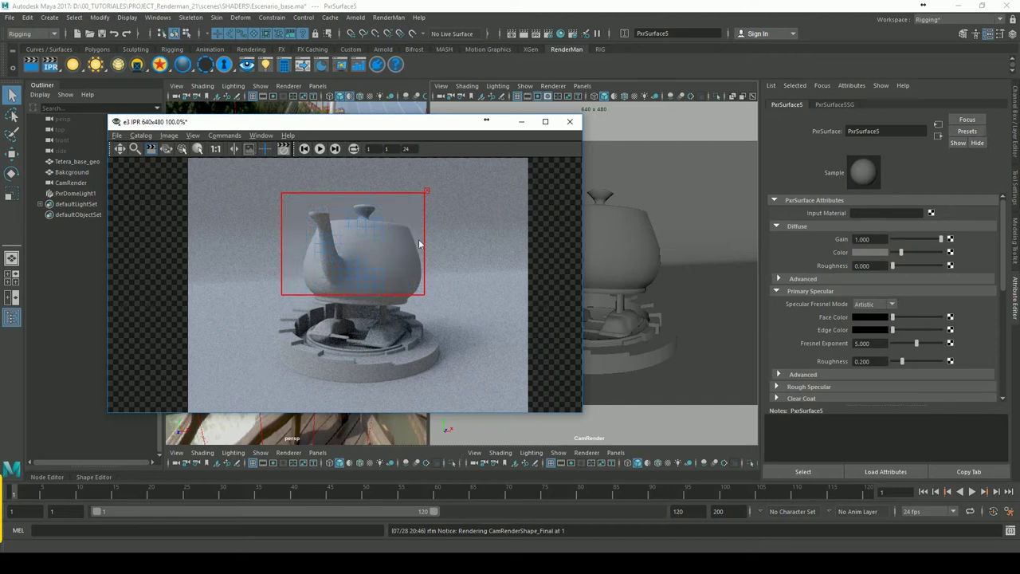
left_click(428, 194)
left_click_drag(247, 276, 399, 369)
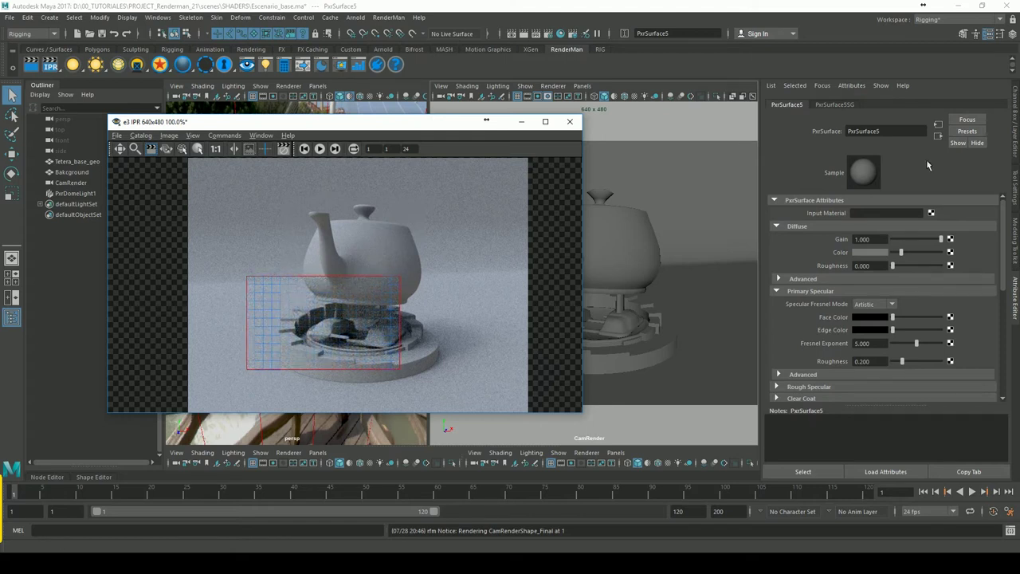
left_click_drag(893, 253, 902, 253)
Set the PxrSurface5 diffuse colour to yellow from the colour history, slightly darkened
left_click(881, 255)
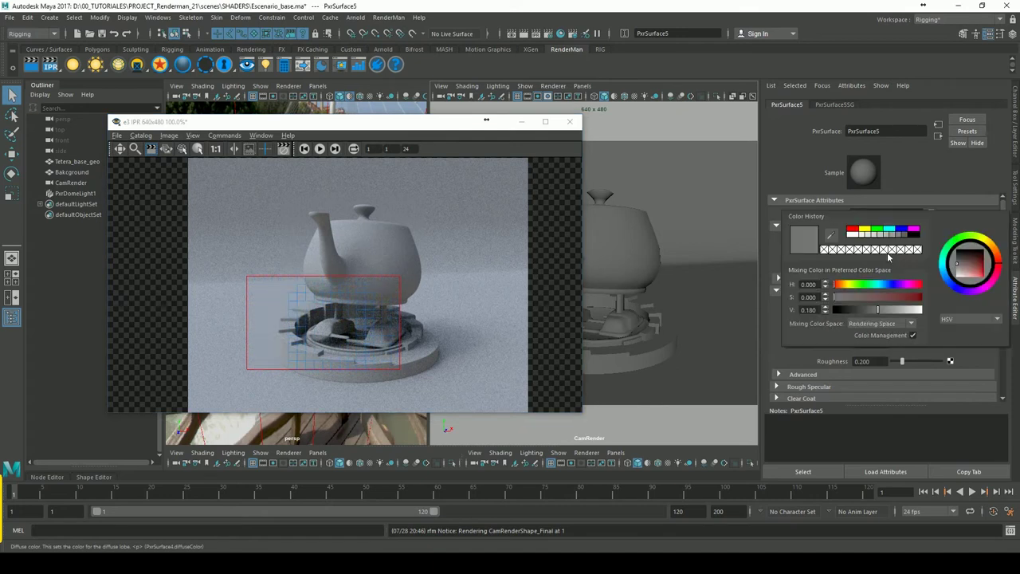
left_click(864, 229)
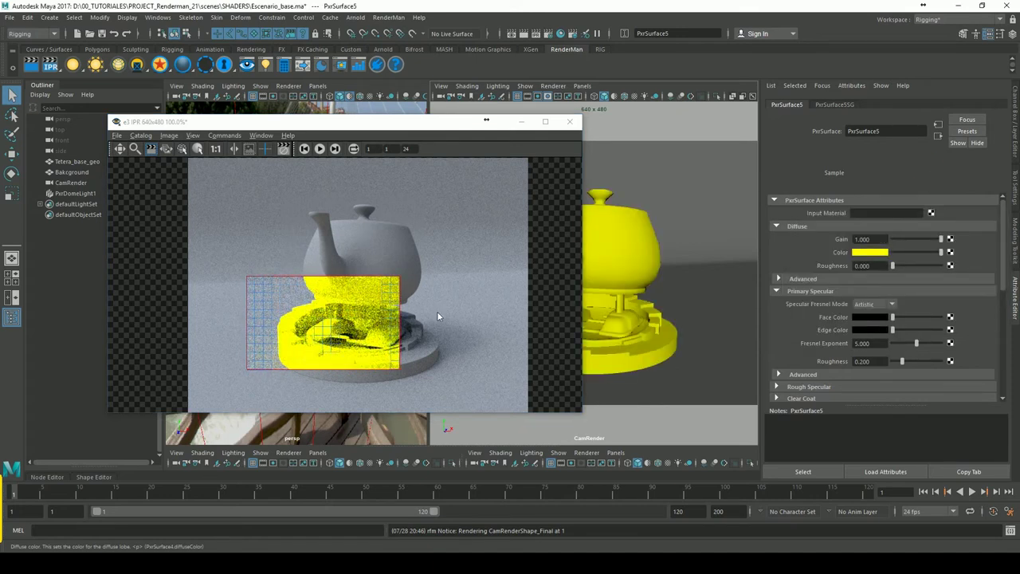
mouse_move(940, 252)
left_mouse_down()
mouse_move(922, 262)
mouse_move(917, 252)
left_mouse_up()
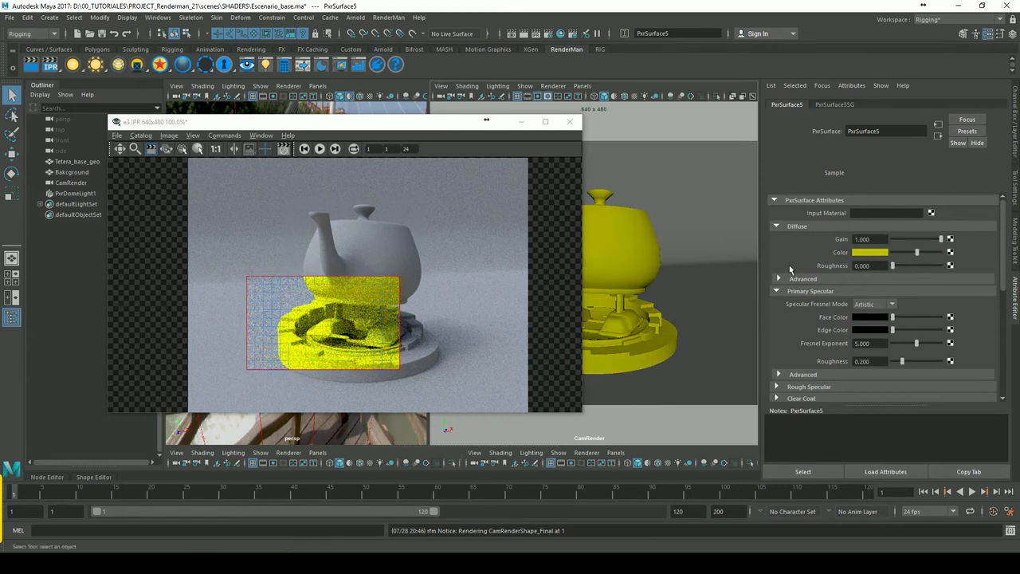
Re-render yellow through successive regions over the teapot's spout, lid and body
left_click(319, 211)
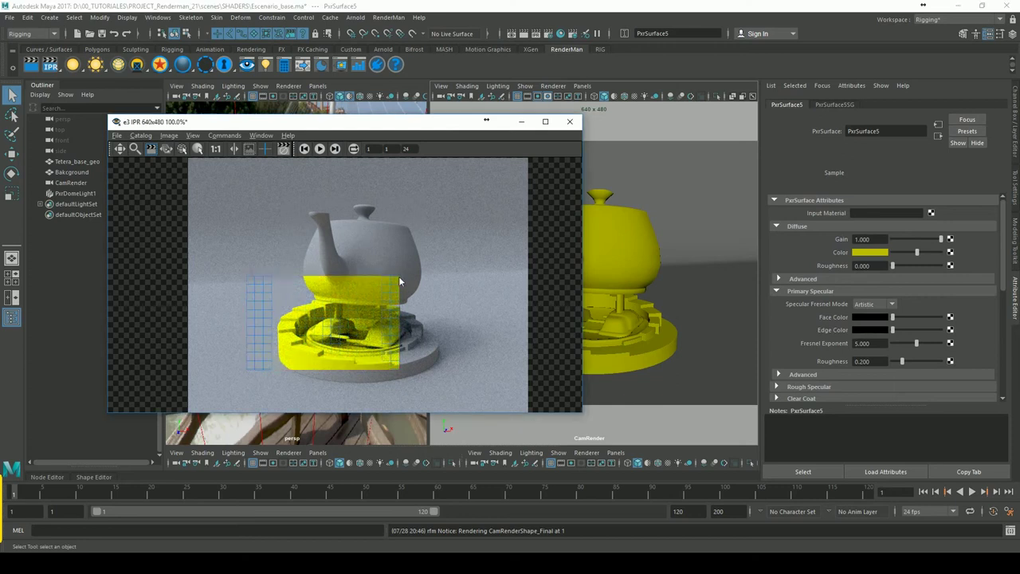
left_click_drag(299, 205, 356, 256)
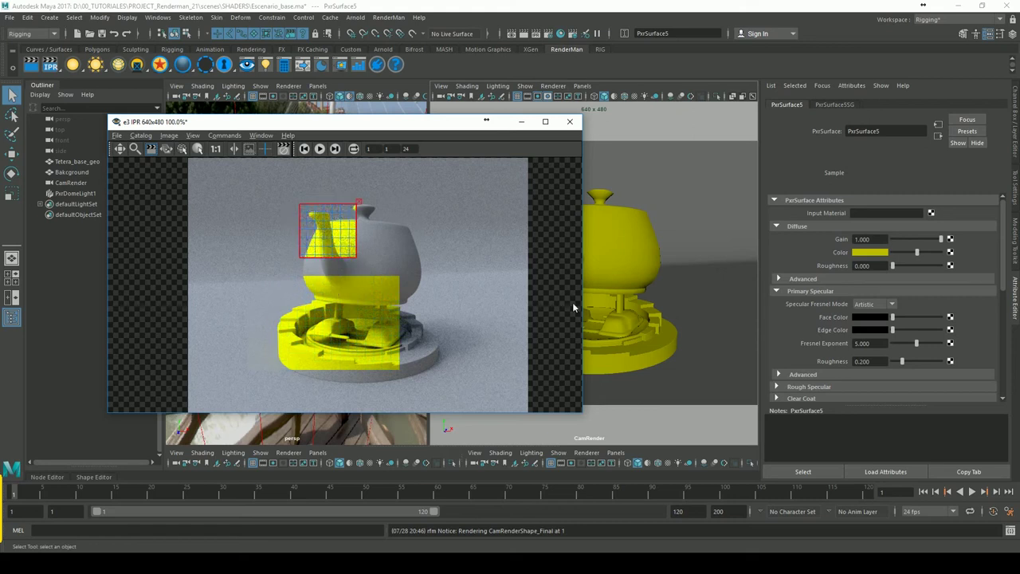
left_click(358, 202)
left_click_drag(400, 228, 438, 275)
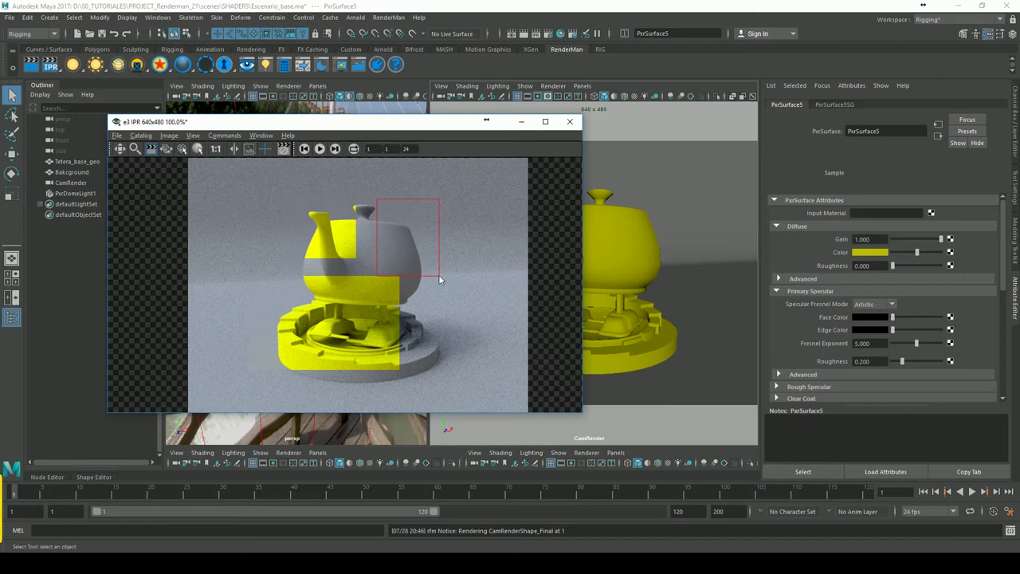
left_click(436, 200)
left_click_drag(252, 239, 492, 330)
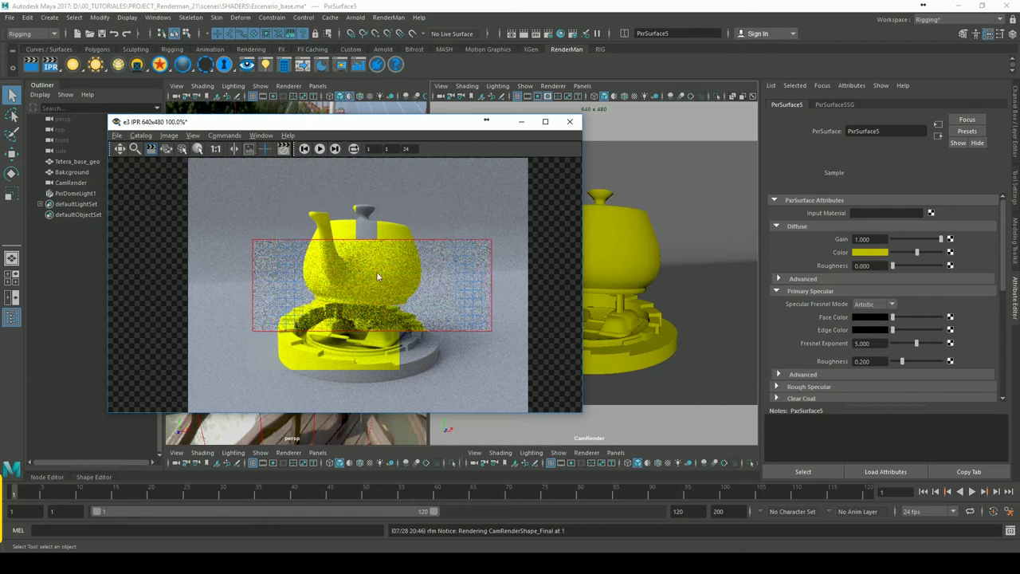
left_click(353, 273)
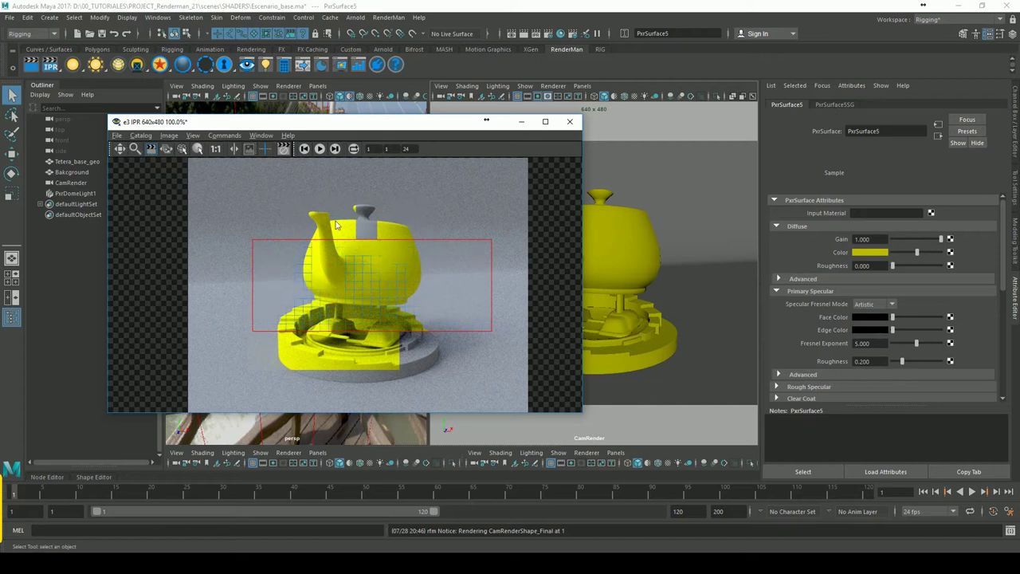
Change an image option, re-render a region over the whole teapot, then close the viewer
left_click(154, 153)
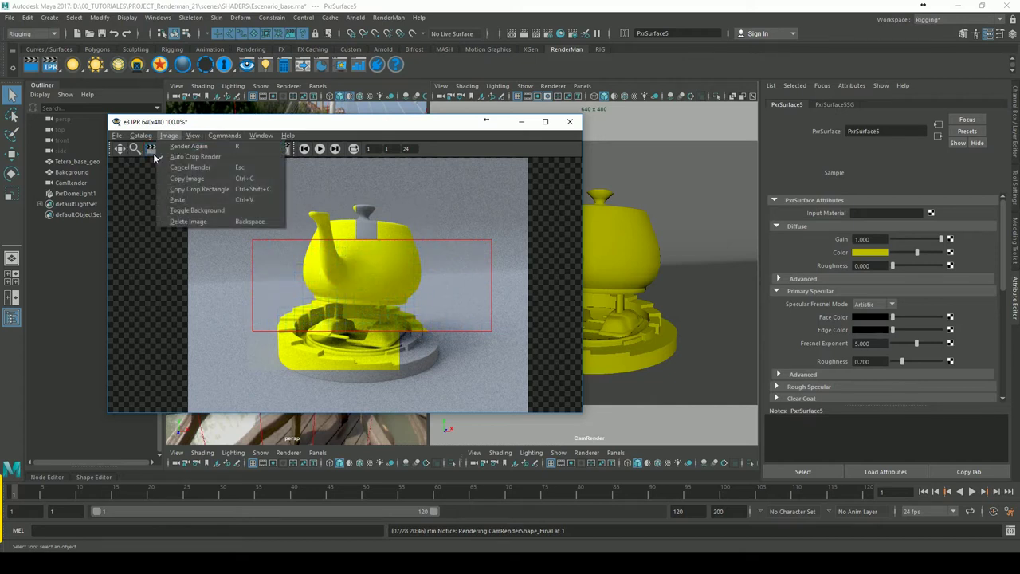
left_click(181, 163)
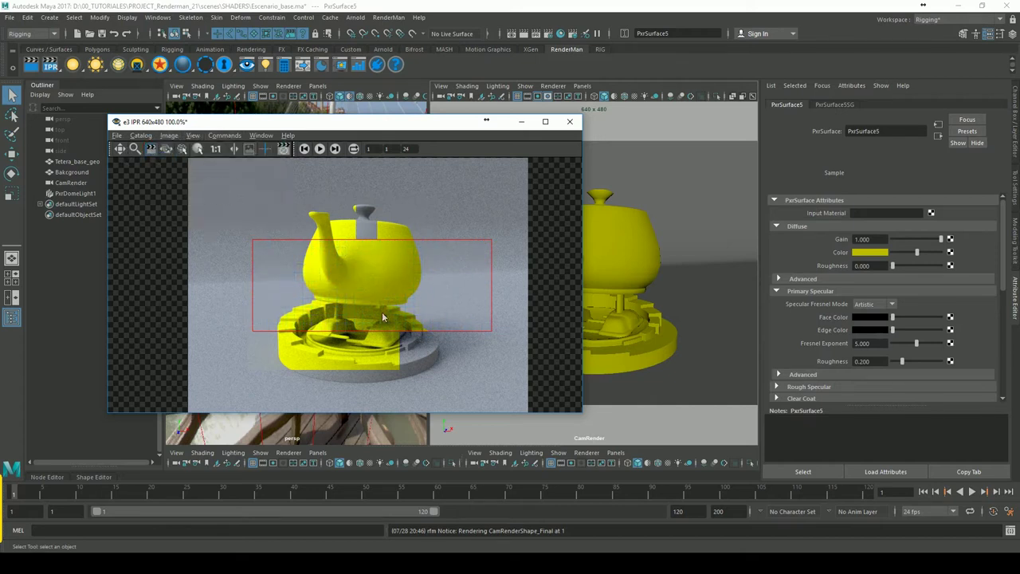
left_click(491, 243)
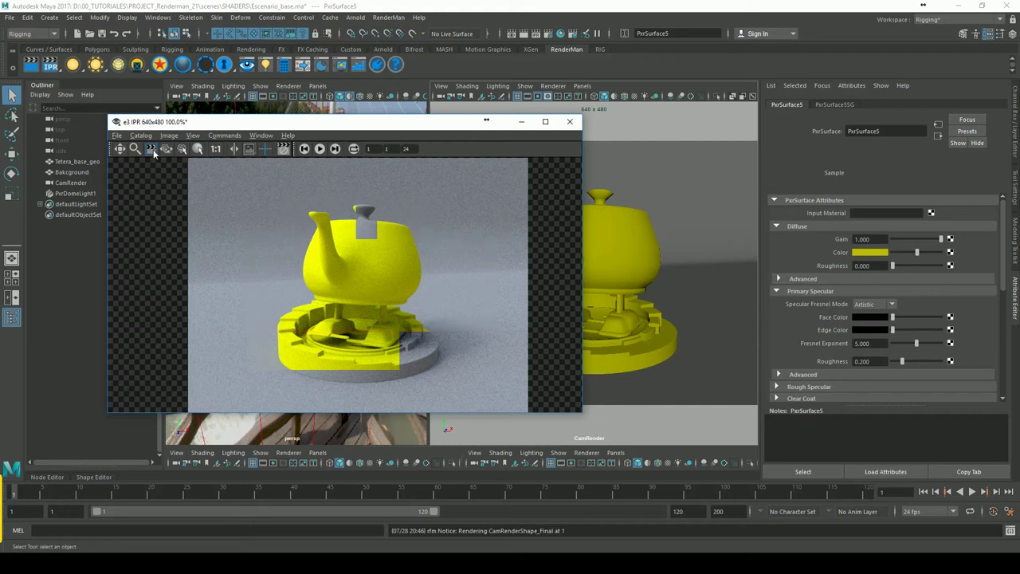
left_click_drag(253, 181, 460, 359)
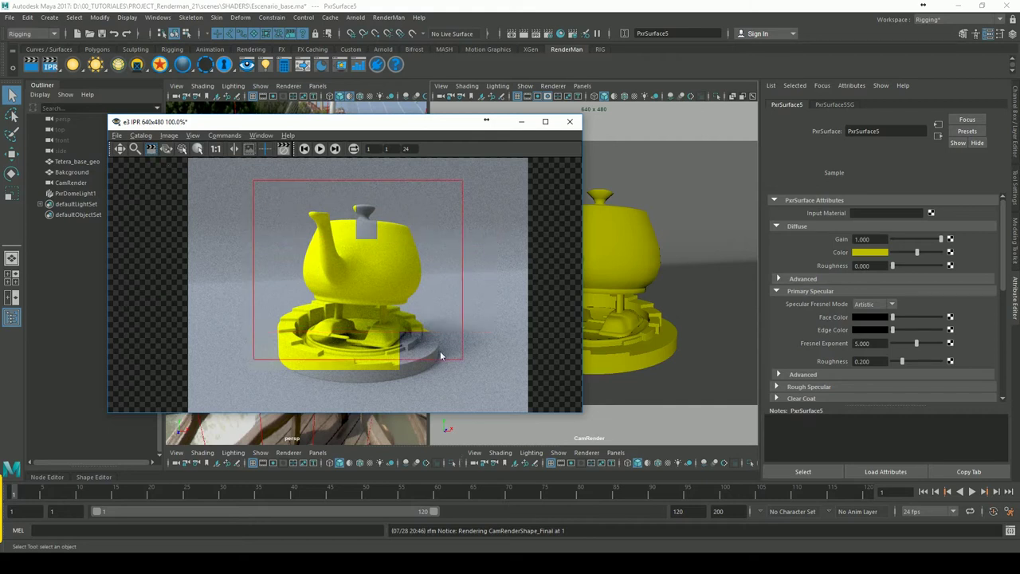
left_click(464, 179)
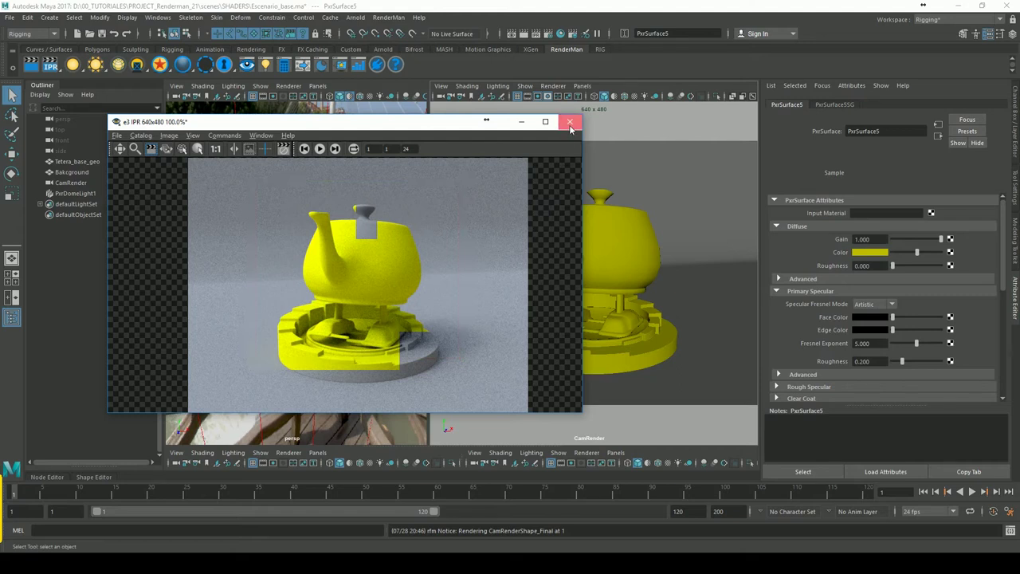
left_click(570, 121)
Confirm discarding the old 'it' session, then select the teapot
left_click(536, 300)
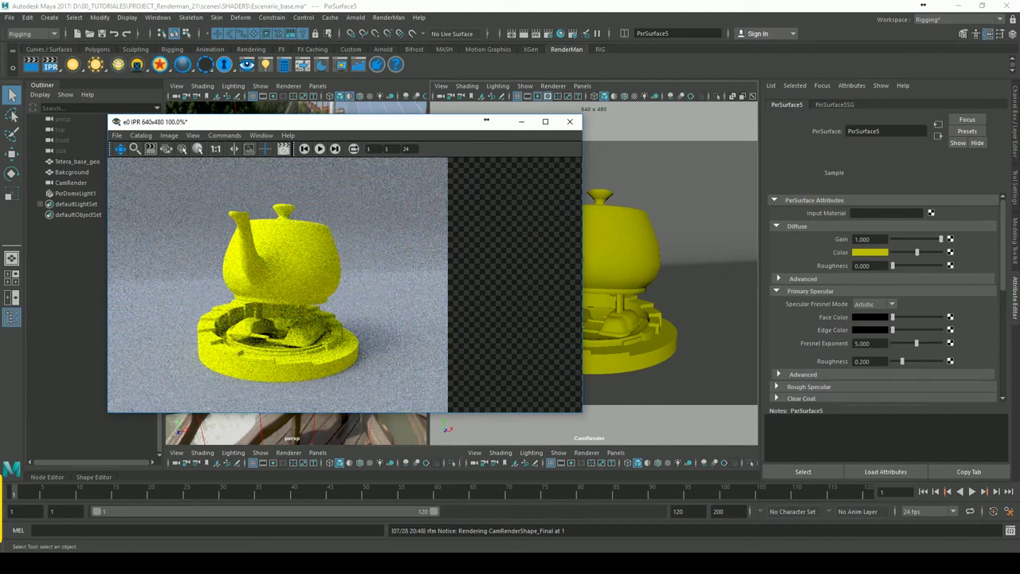
left_click(646, 244)
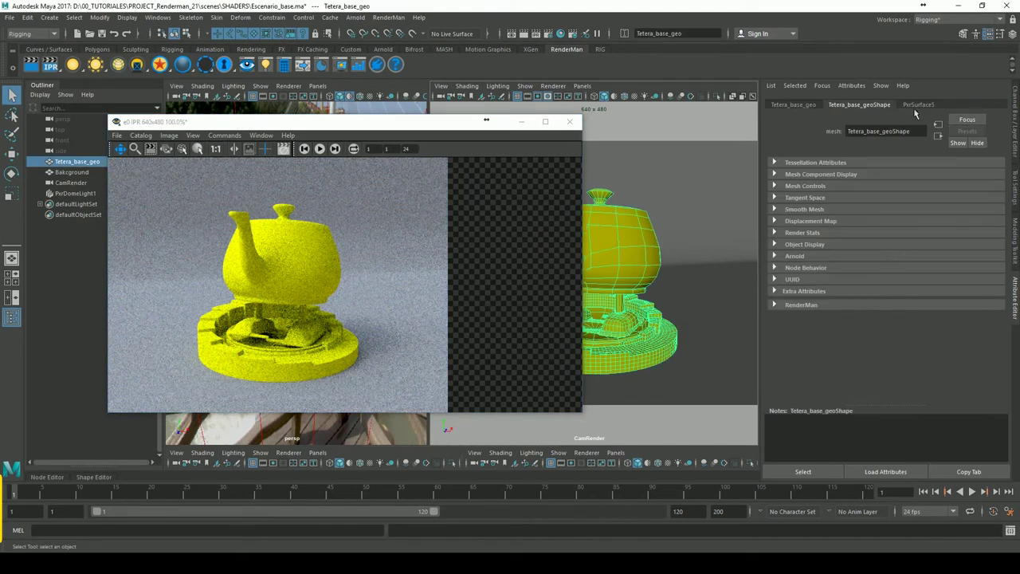
Set the teapot's PxrSurface5 diffuse colour to red
left_click(918, 107)
left_click(870, 251)
left_click(856, 234)
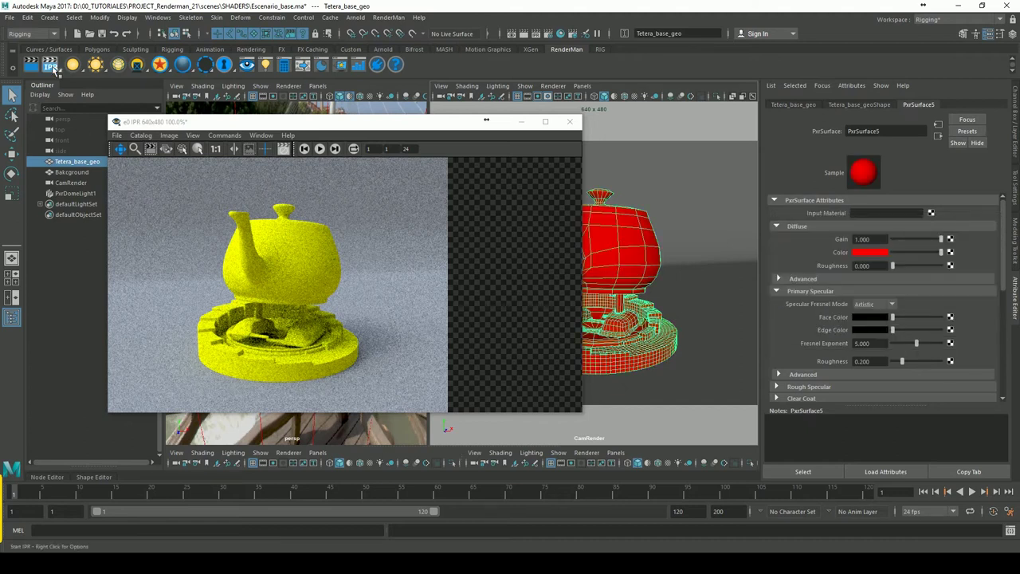
Show the 'it' Window > Catalog and darken the red diffuse colour slightly
left_click(263, 135)
left_click(273, 157)
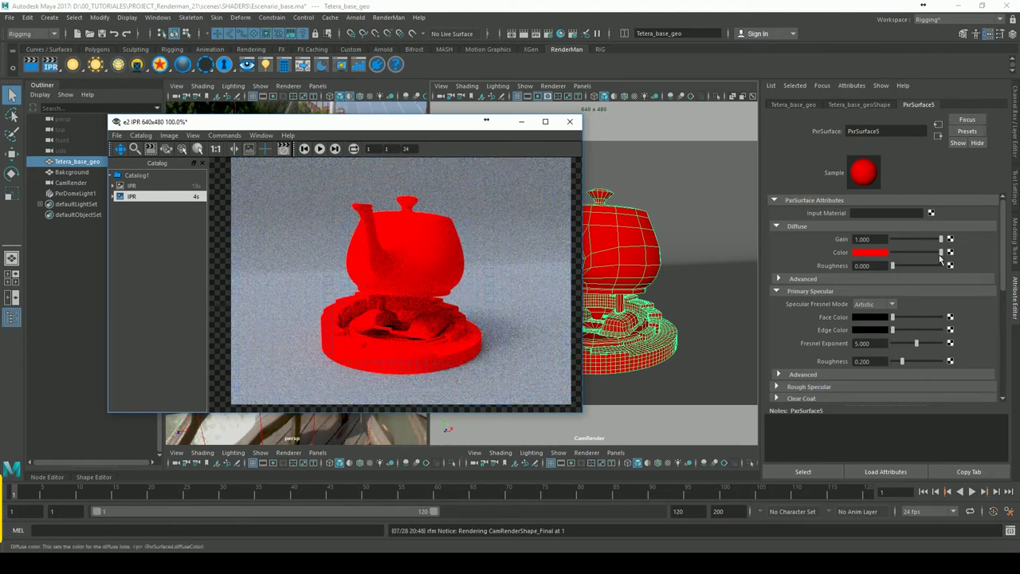
left_click_drag(925, 257, 918, 260)
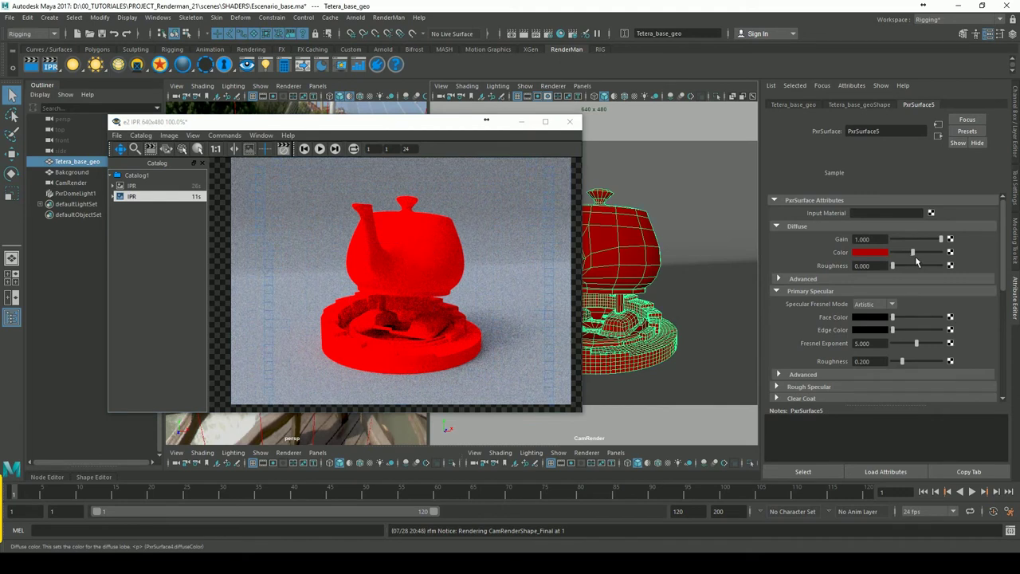
left_click_drag(642, 287, 645, 285, "alt")
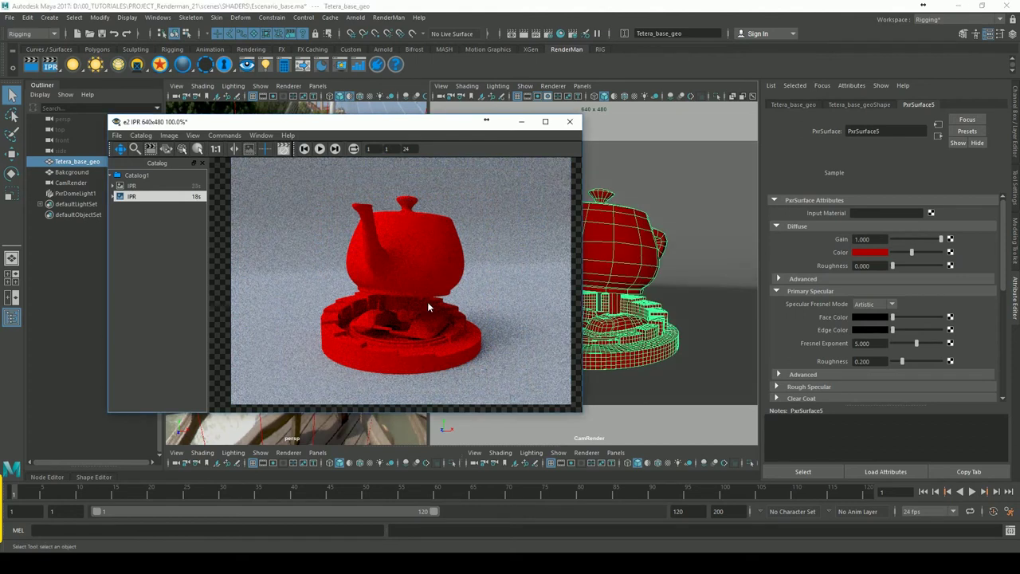
left_click(167, 151)
right_click_drag(345, 222, 321, 219)
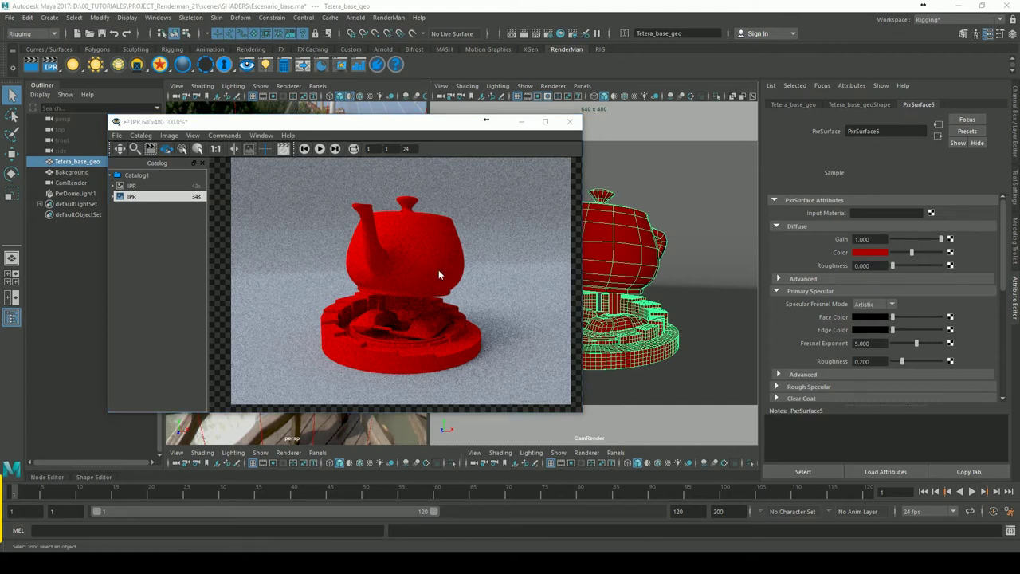
Compare the yellow and red catalog renders, then set the diffuse colour to green
left_click(394, 268)
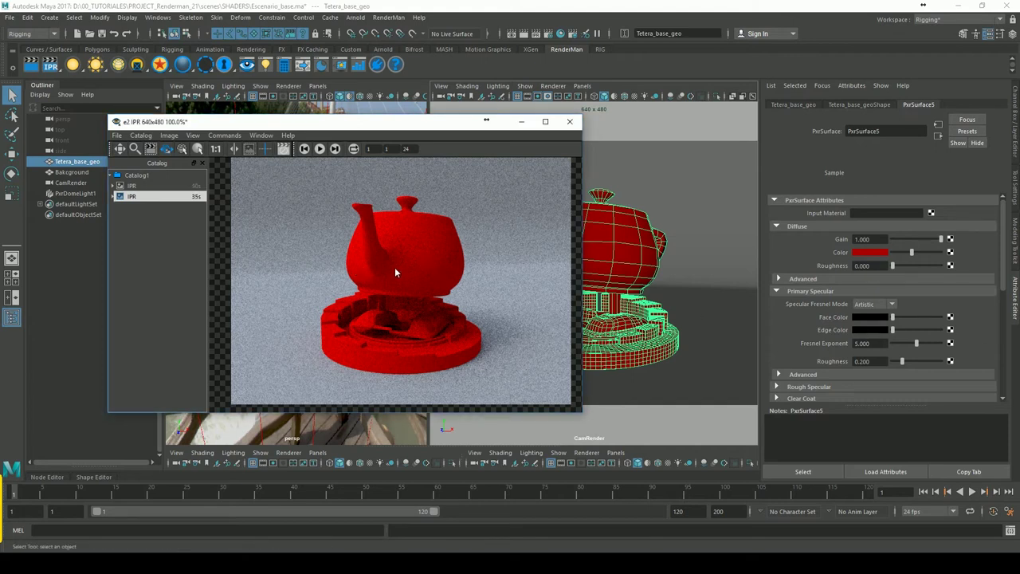
key("Up")
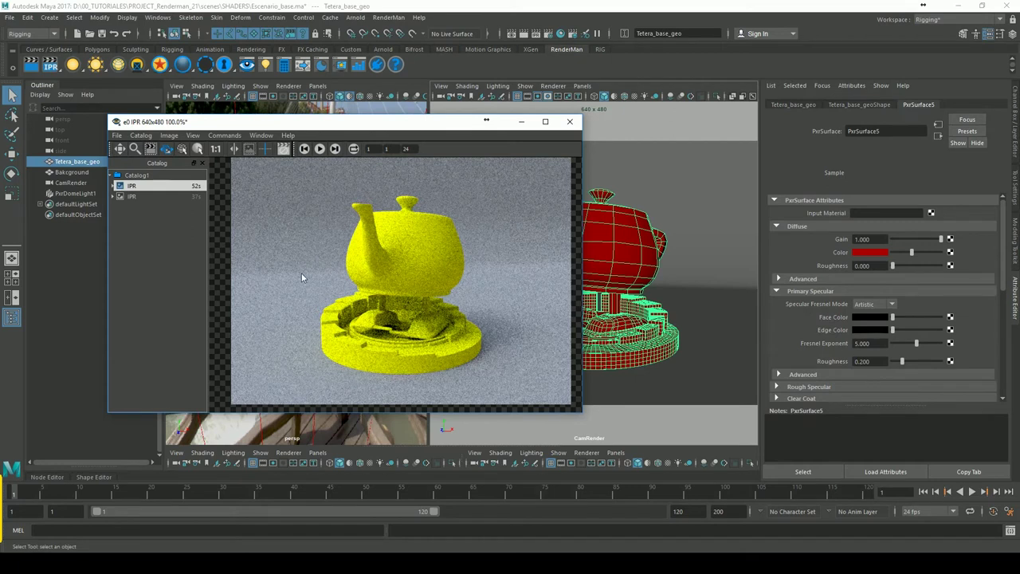
key("Down")
key("Up")
key("Down")
key("Up")
key("Down")
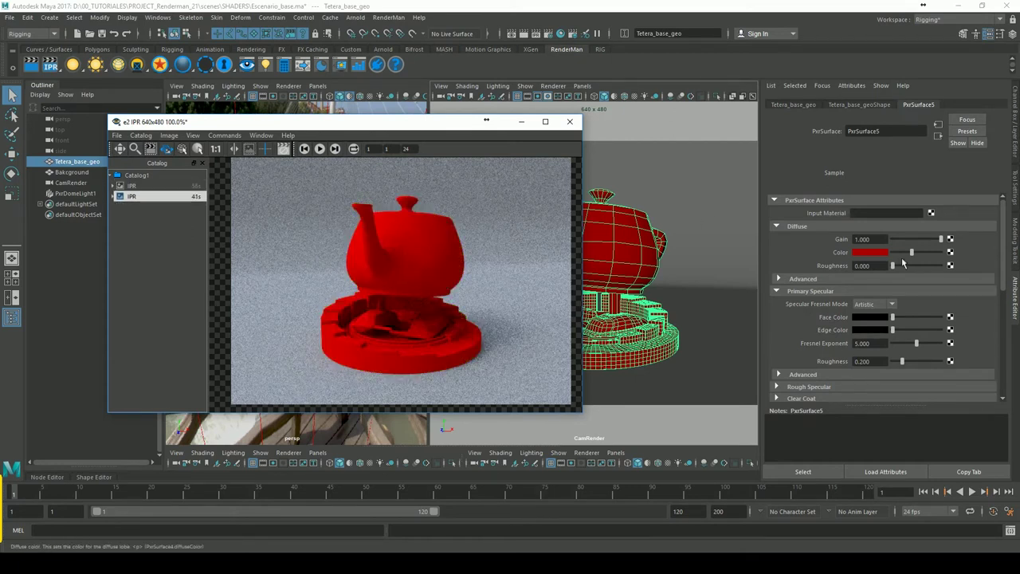
left_click(868, 252)
left_click(859, 231)
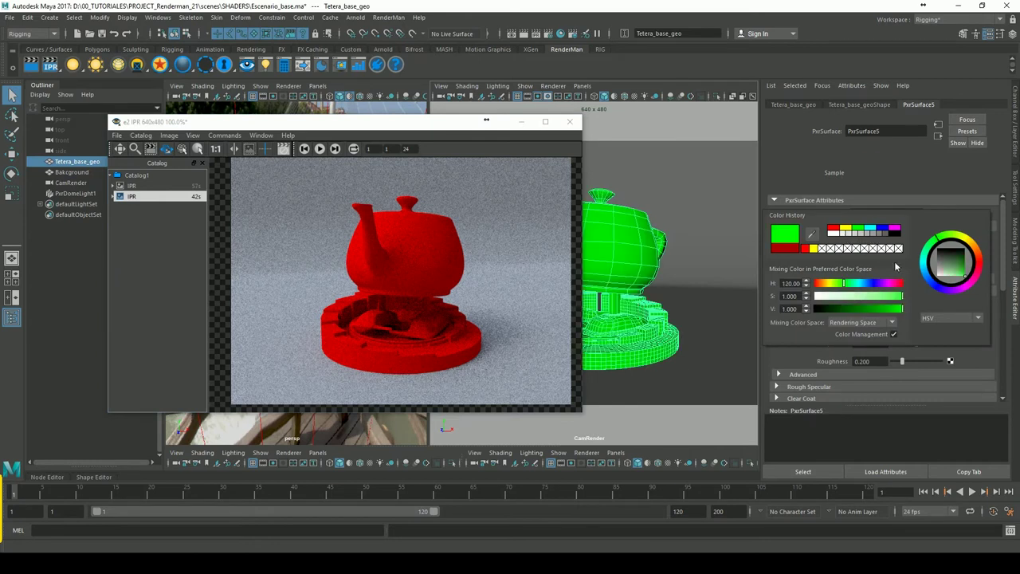
Render the green teapot IPR, flip through the catalog entries, then close the viewer
left_click(51, 67)
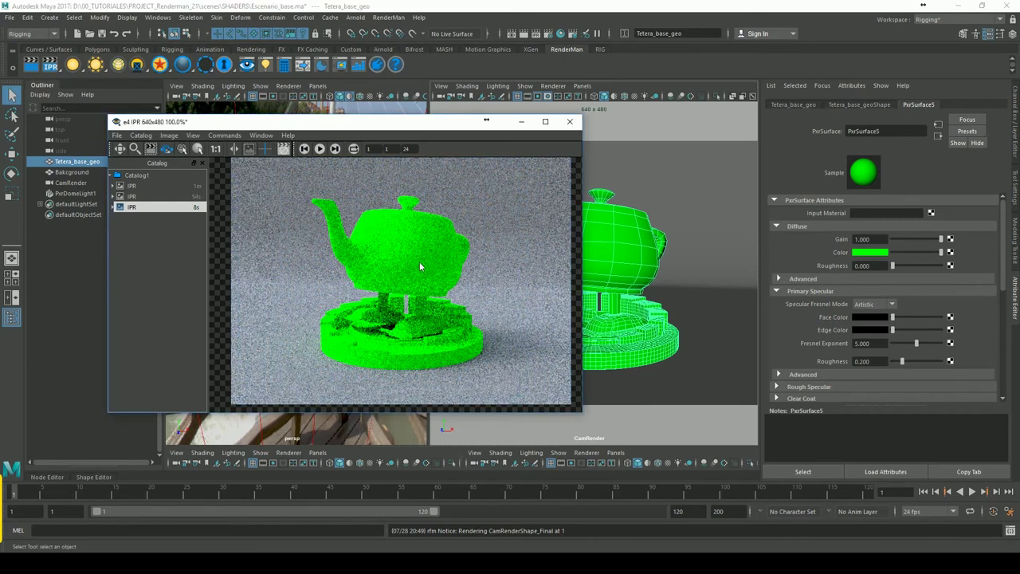
key("Up")
key("Up")
key("Down")
key("Down")
key("Up")
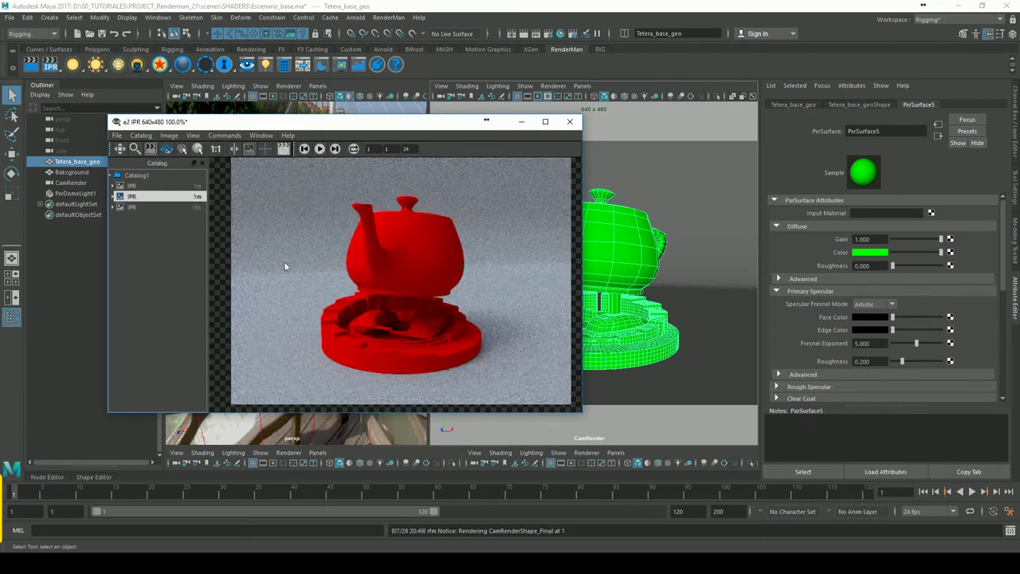
key("Down")
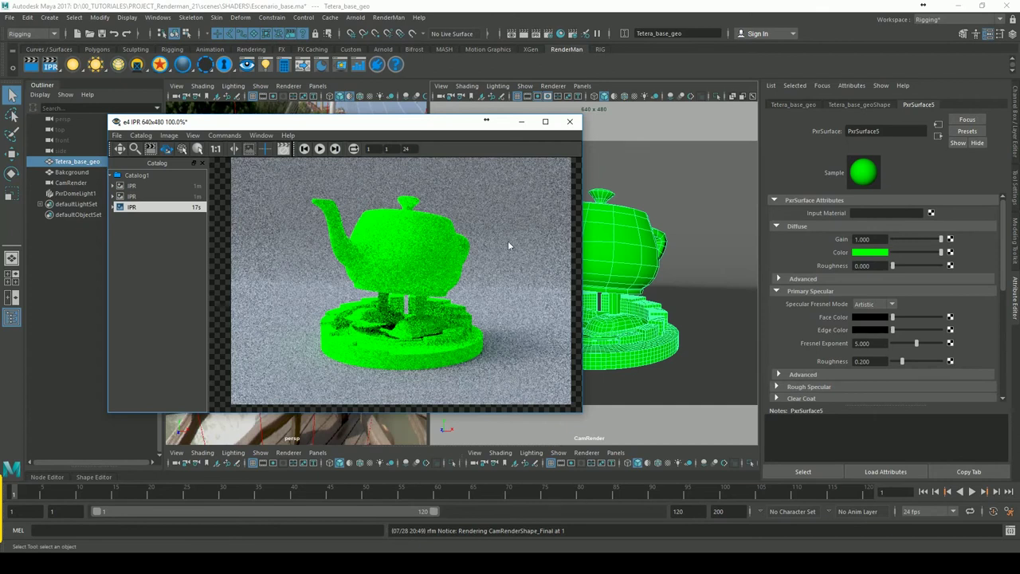
left_click(570, 121)
left_click(532, 298)
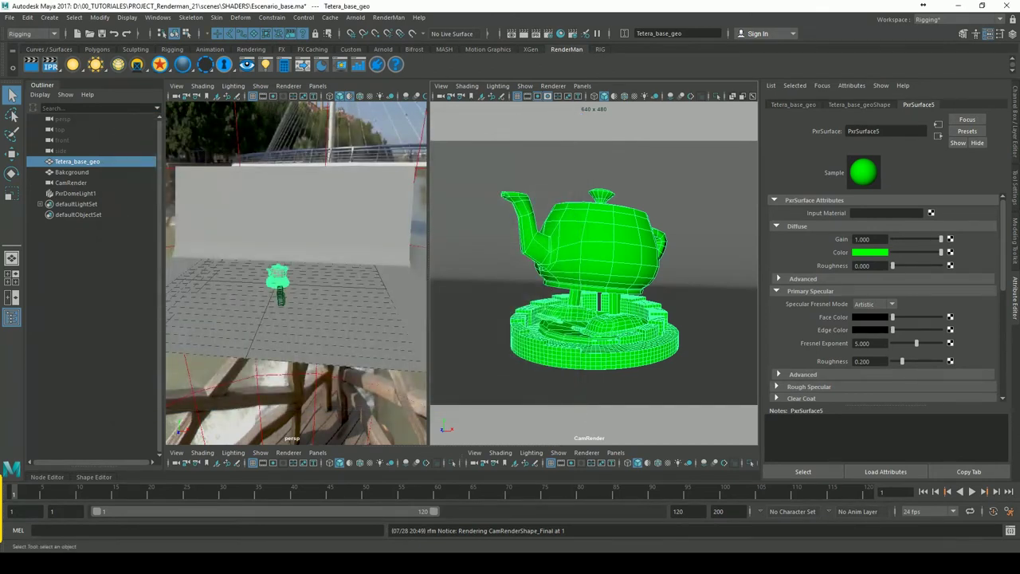
Load Luxo-Jr_4000x2000.tex from sourceimages as PxrDomeLight1's colour map
left_click(75, 193)
left_click(970, 301)
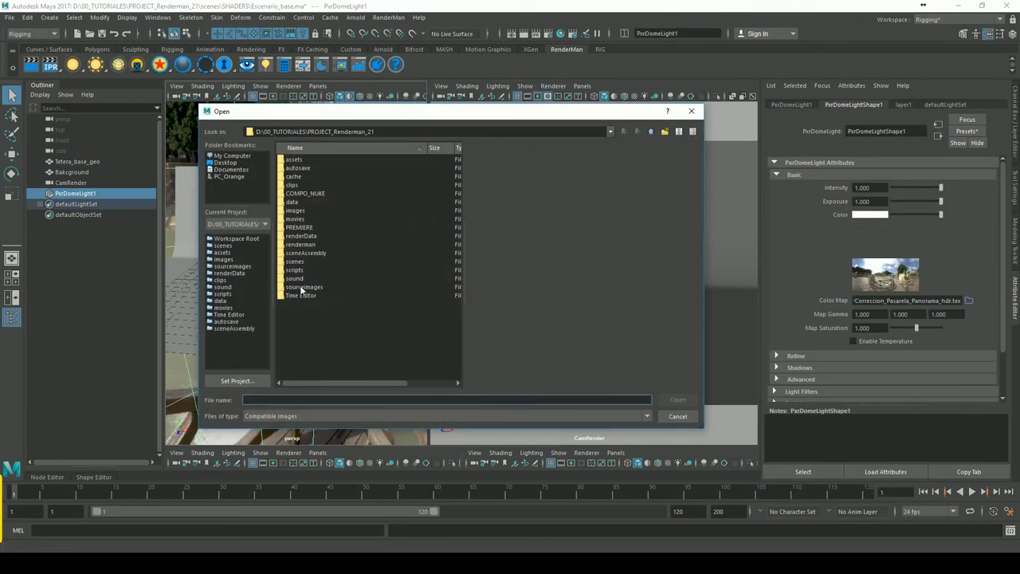
double_click(303, 287)
left_click(304, 287)
left_click(315, 269)
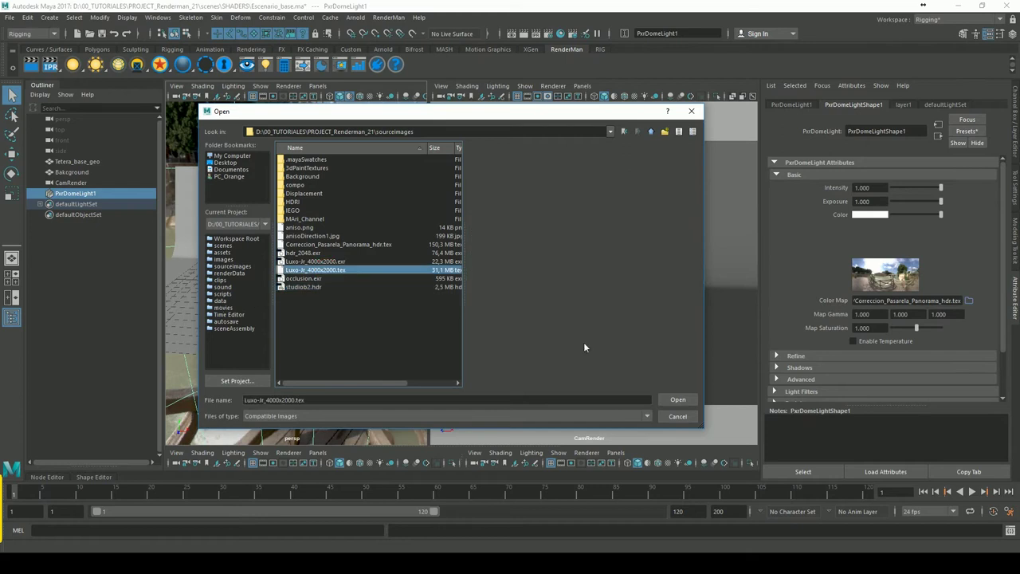
left_click(677, 400)
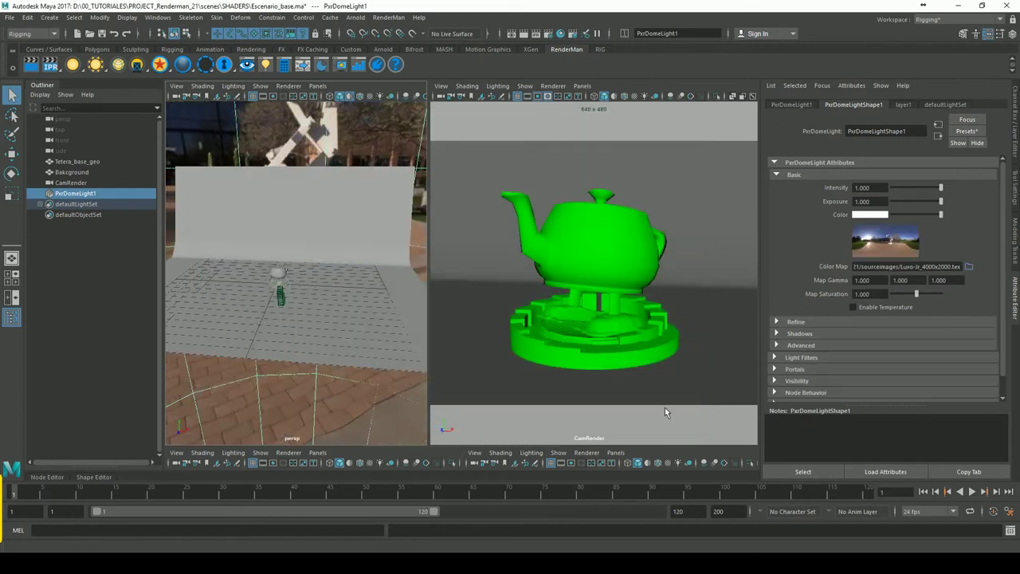
Start an IPR render of the green teapot lit by the Luxo-Jr dome environment
left_click(539, 45)
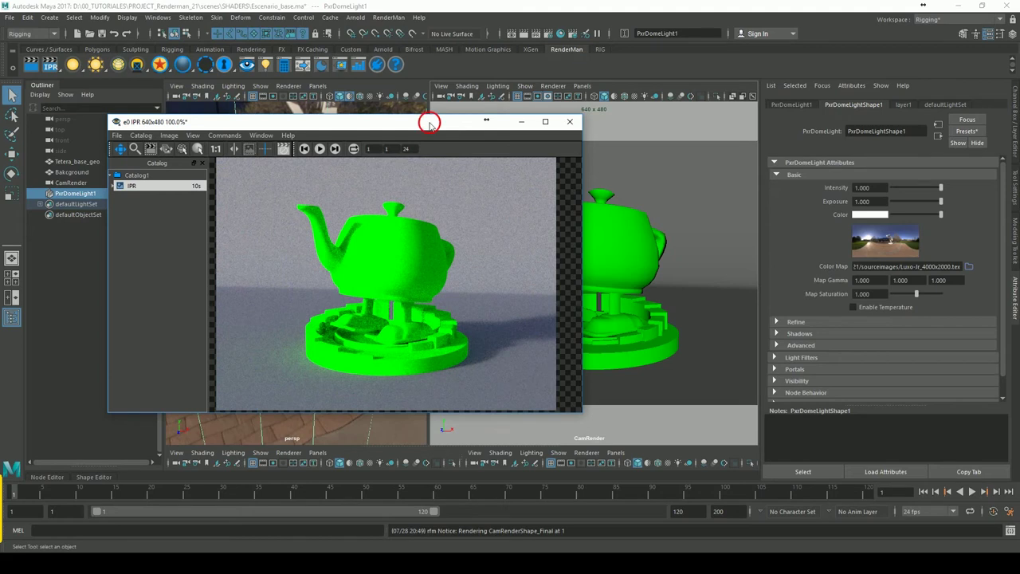
left_click_drag(426, 122, 472, 126)
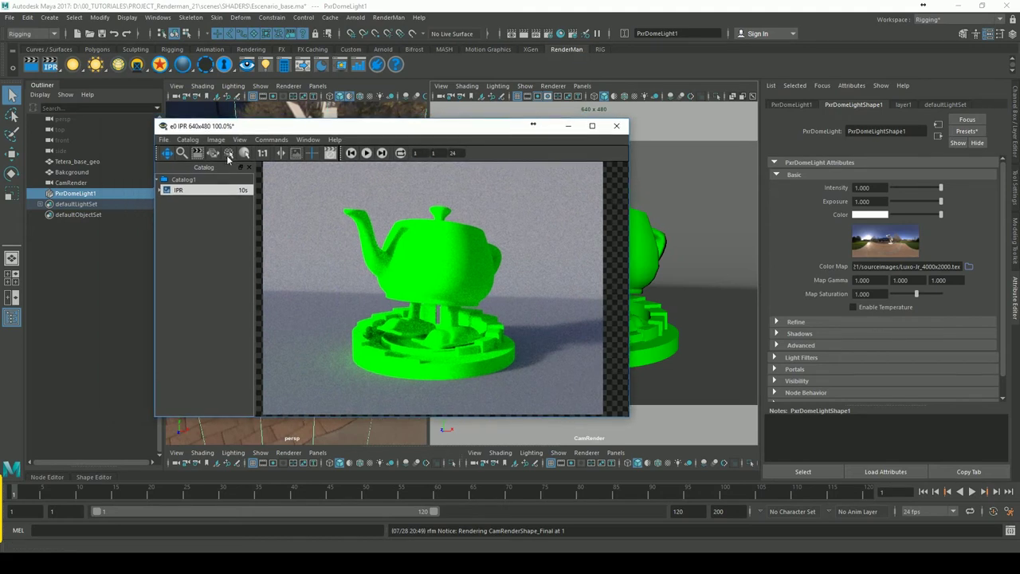
left_click(50, 65)
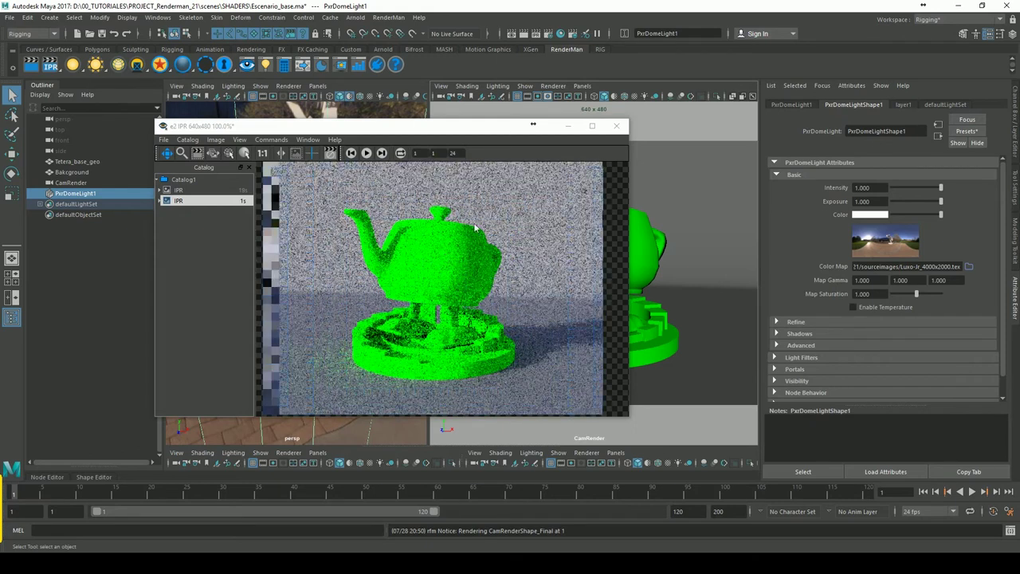
Shift the viewer aside and select the teapot to show its PxrSurface5 material
left_click(230, 156)
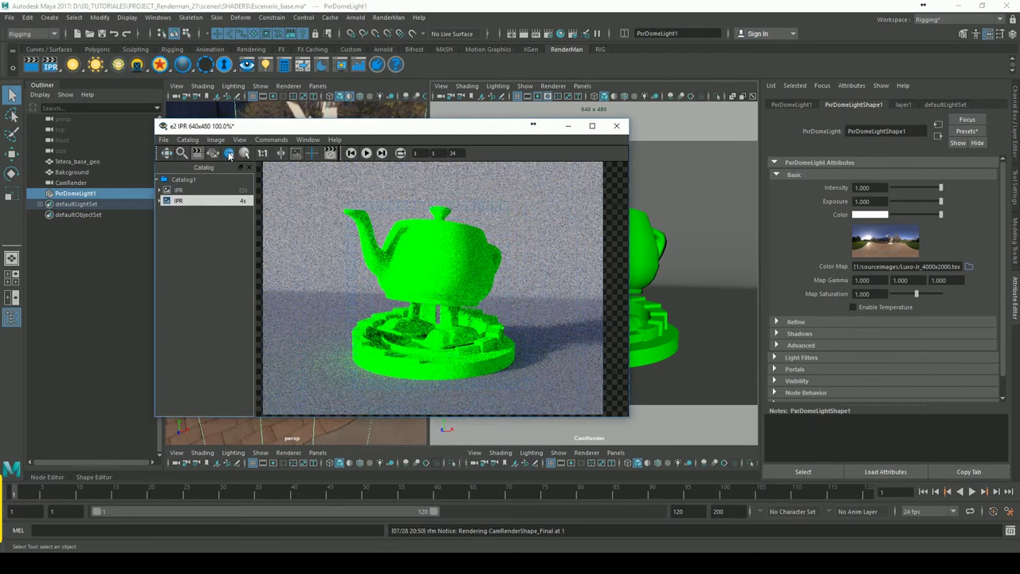
left_click(303, 250)
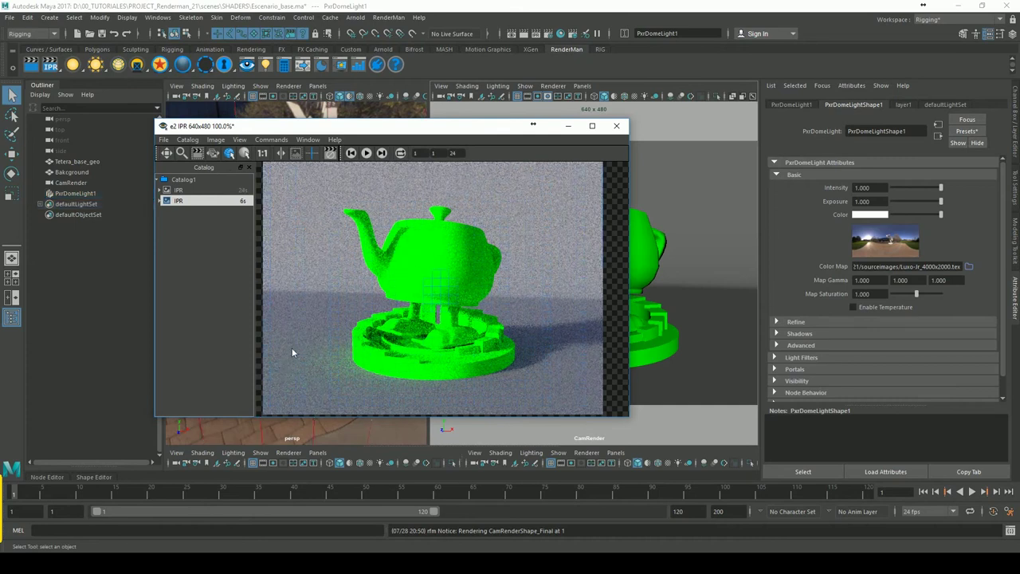
left_click_drag(413, 129, 657, 133)
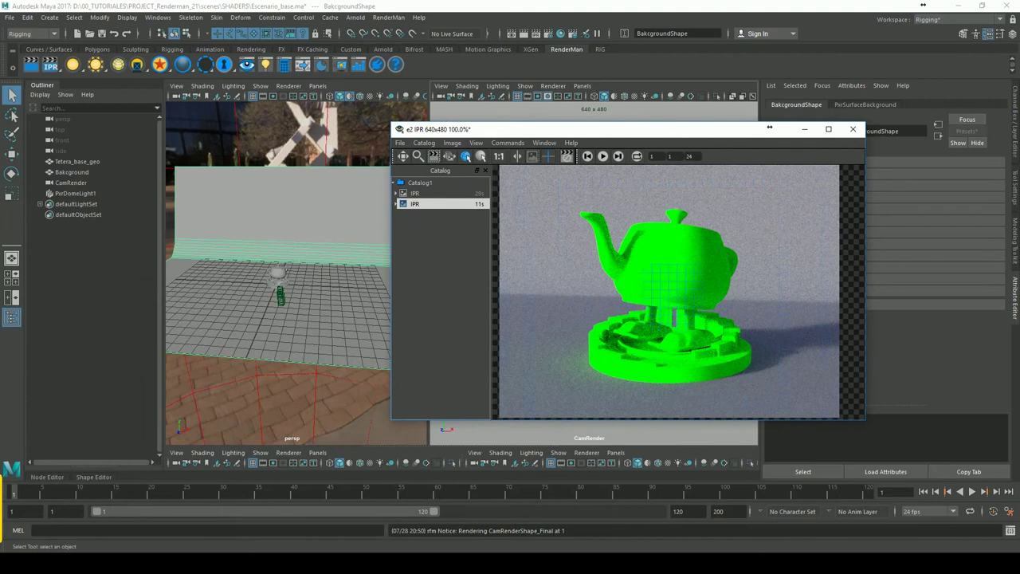
left_click(277, 275)
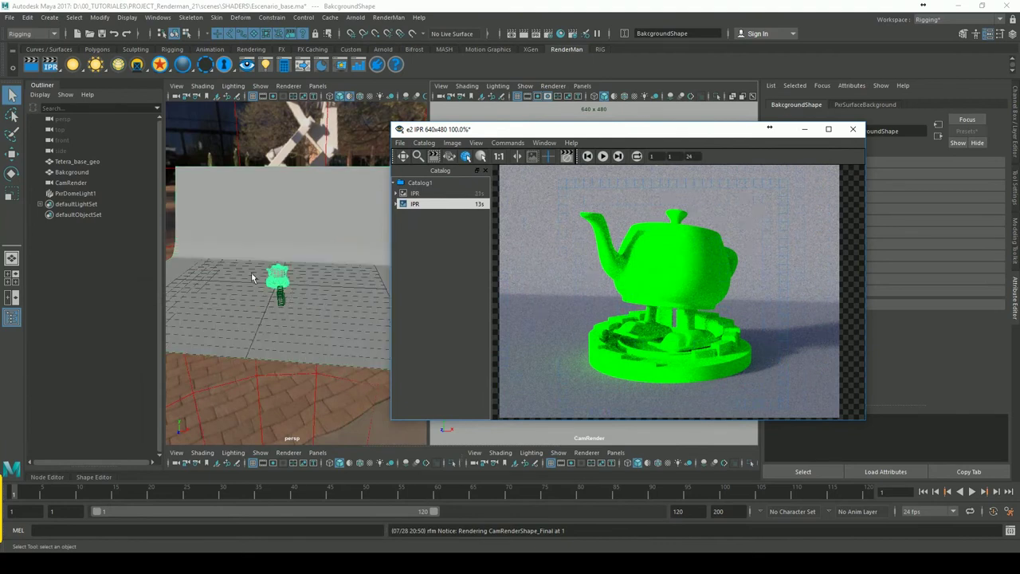
left_click_drag(621, 129, 413, 128)
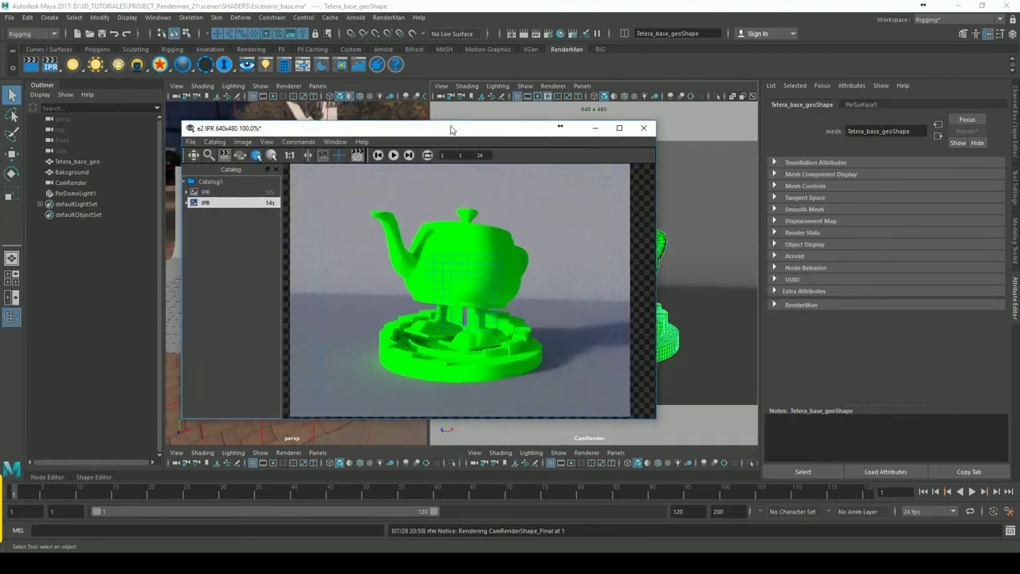
left_click(405, 233)
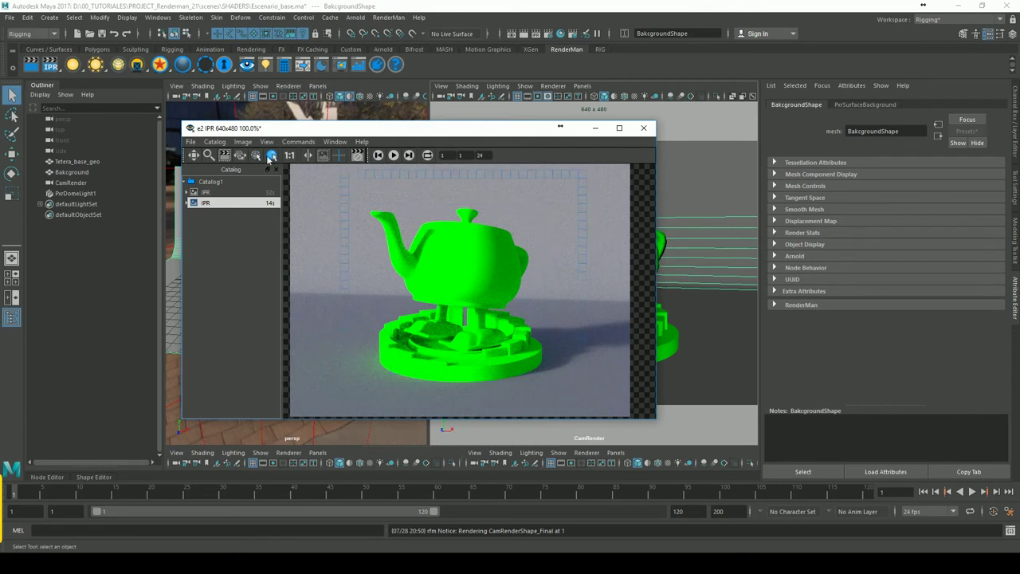
left_click(454, 256)
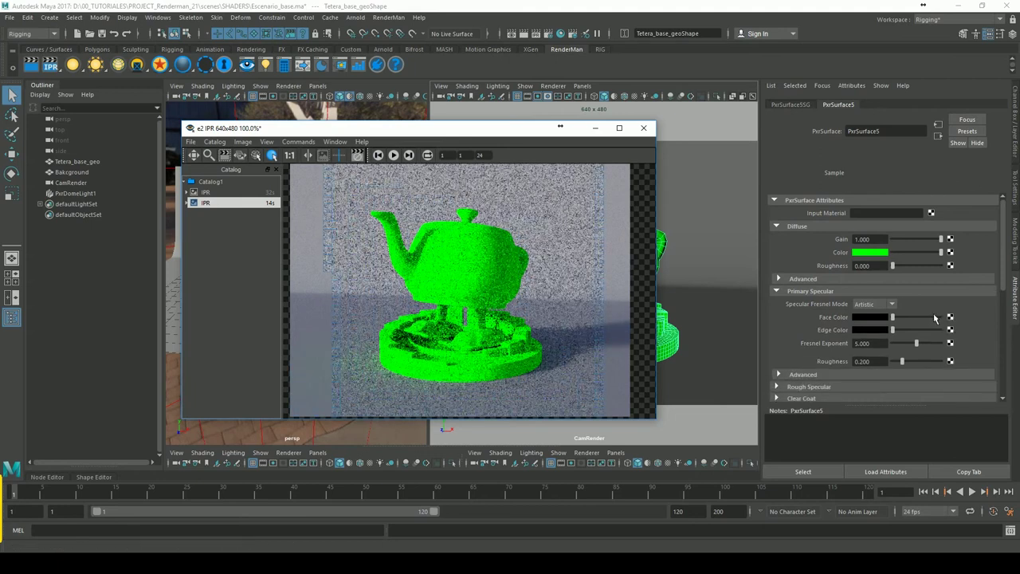
Make the teapot's diffuse colour blue and darken the backdrop's diffuse colour
left_click(883, 253)
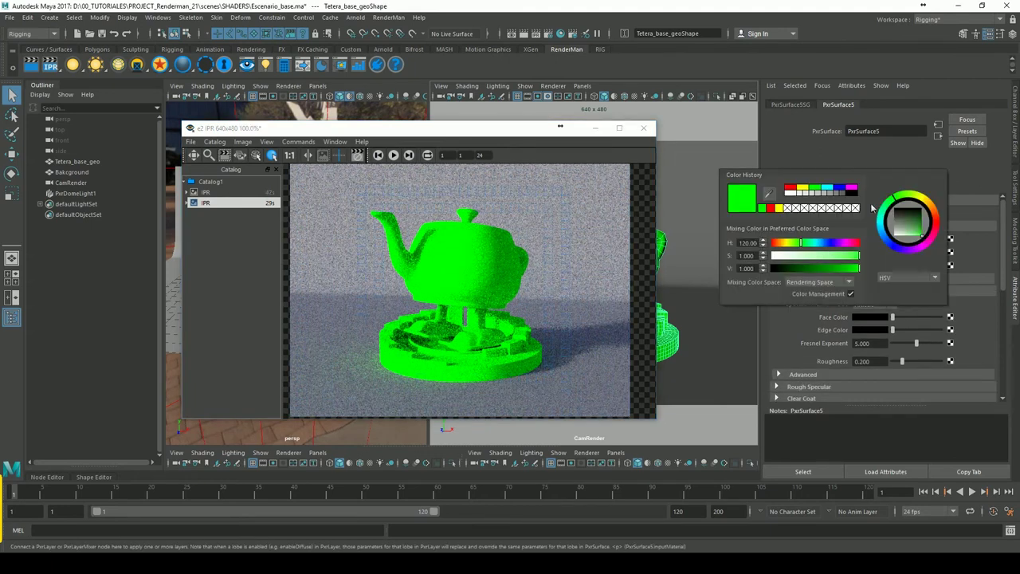
left_click(842, 192)
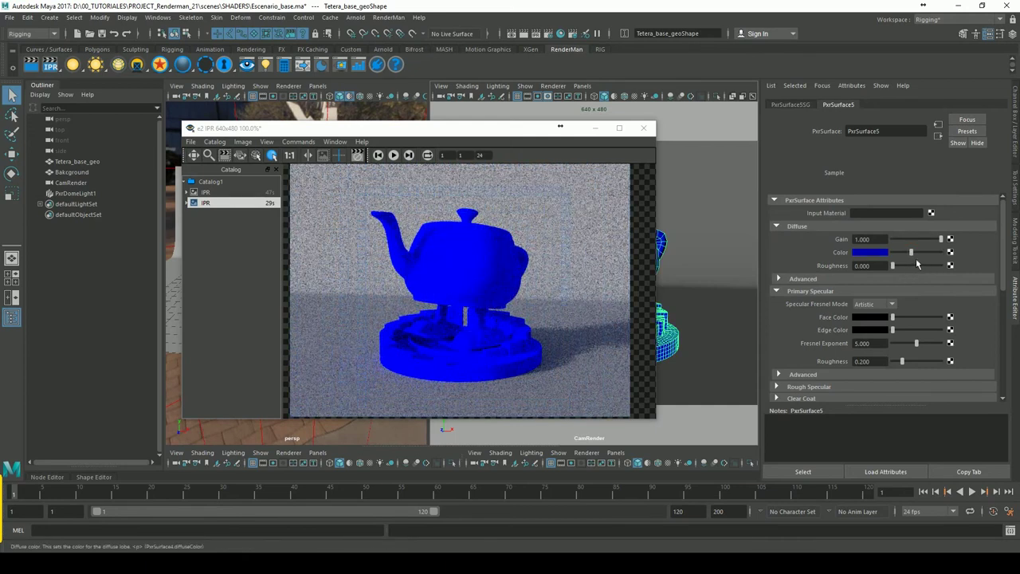
left_click(530, 206)
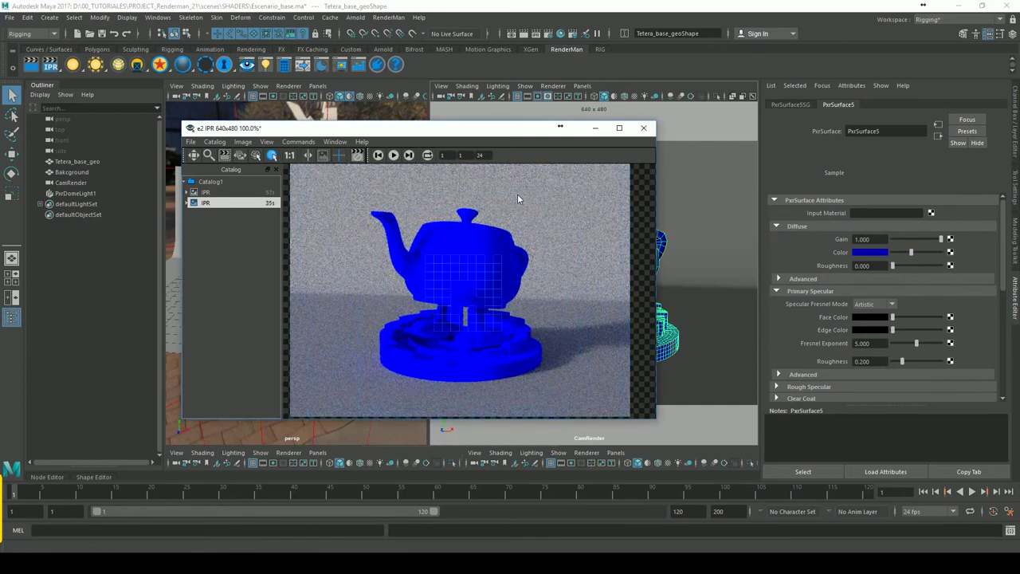
left_click(525, 200)
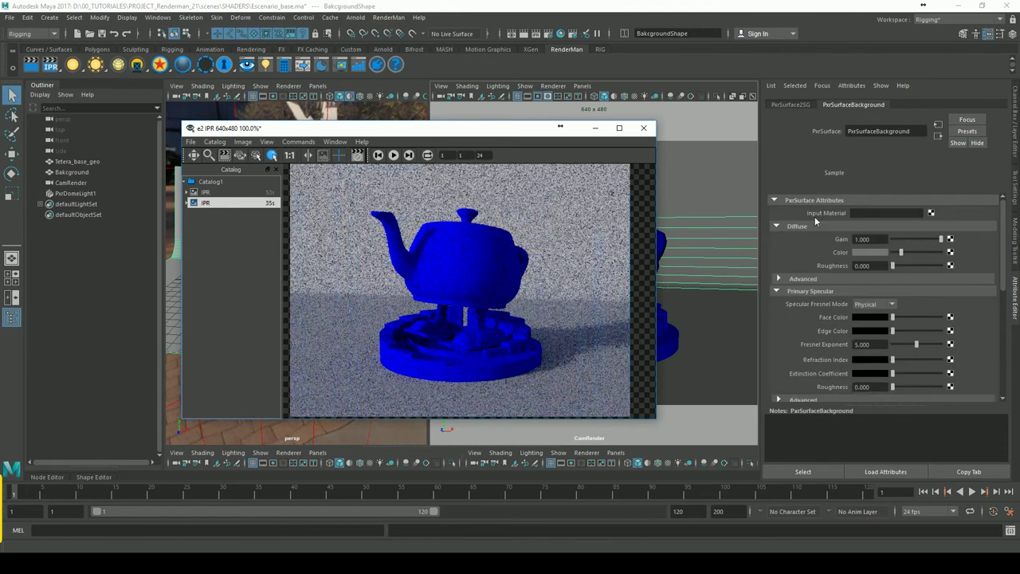
left_click(902, 254)
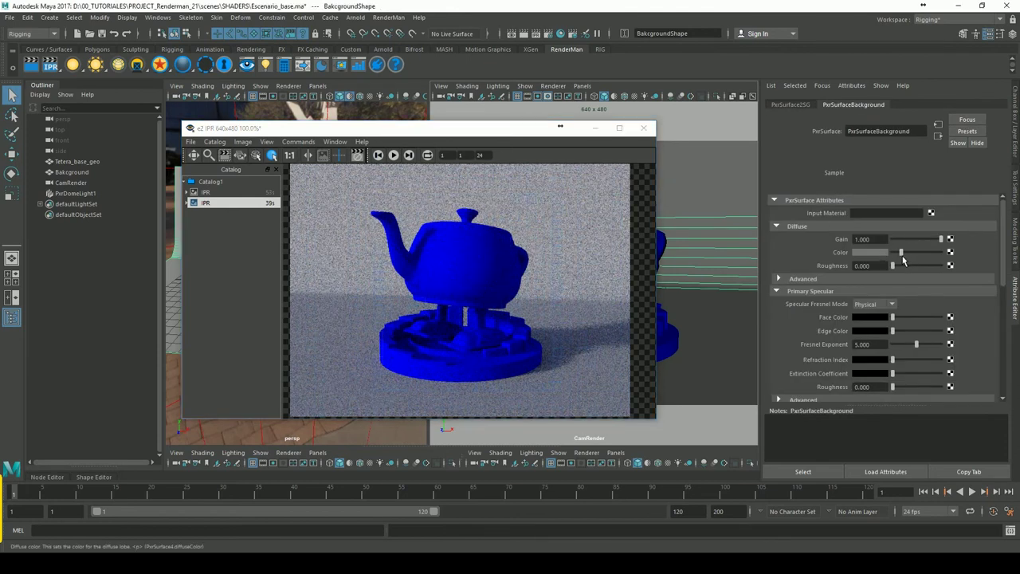
left_click_drag(901, 258, 896, 254)
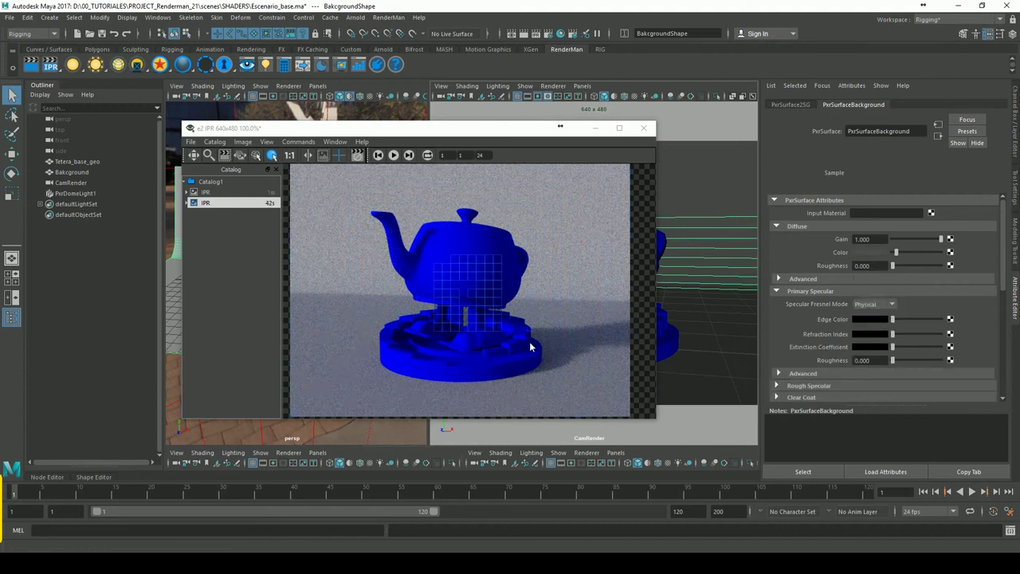
Move the viewer slightly left and switch the catalog back to the earlier green-teapot render
left_click(360, 170)
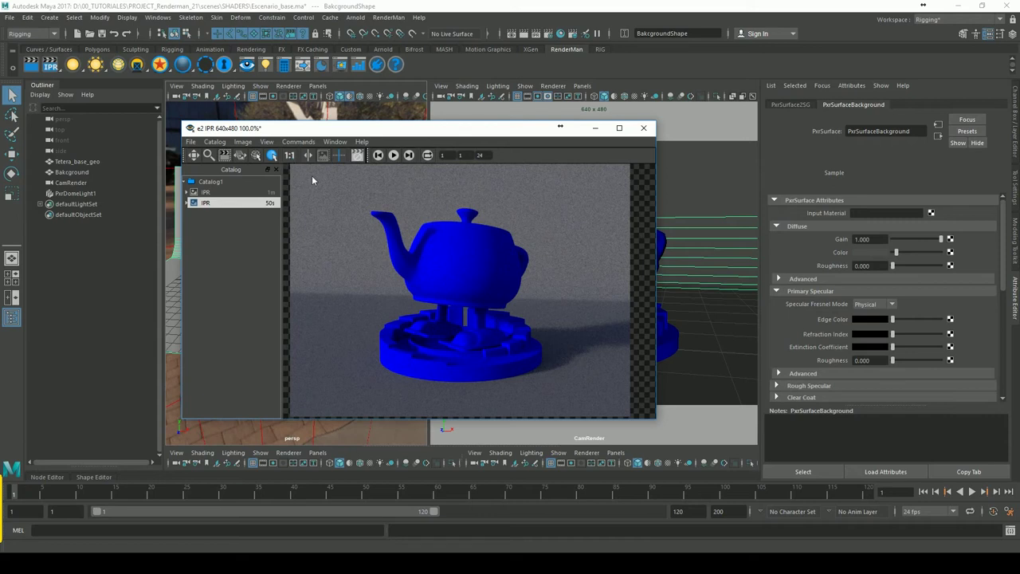
left_click_drag(356, 132, 340, 137)
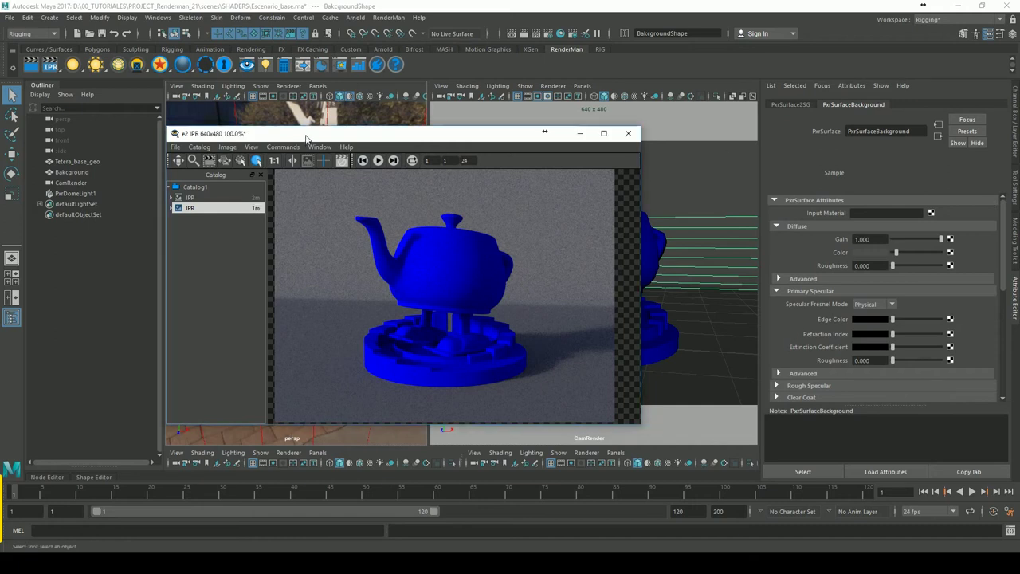
left_click(190, 199)
left_click(190, 209)
left_click(190, 198)
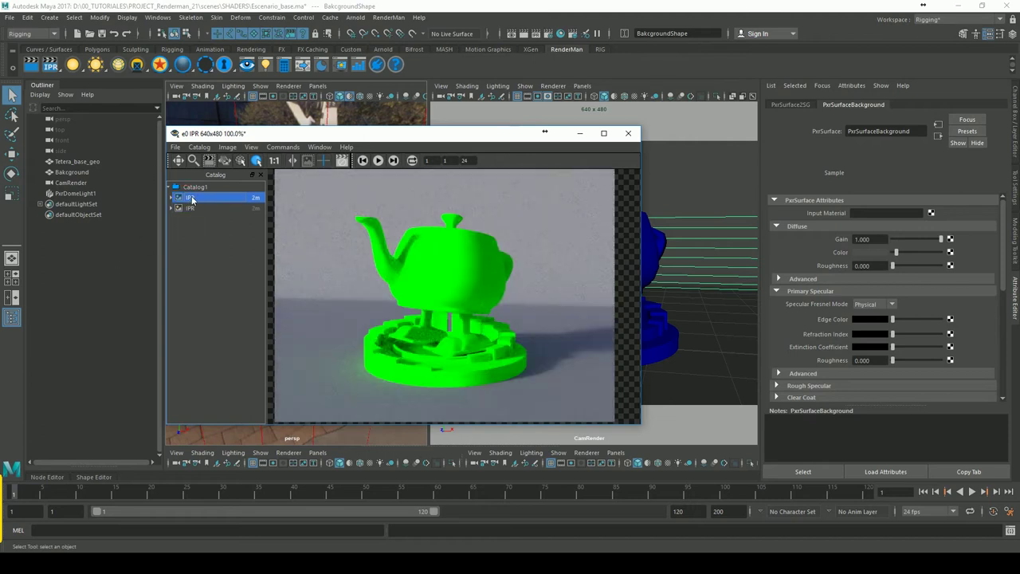
left_click(319, 147)
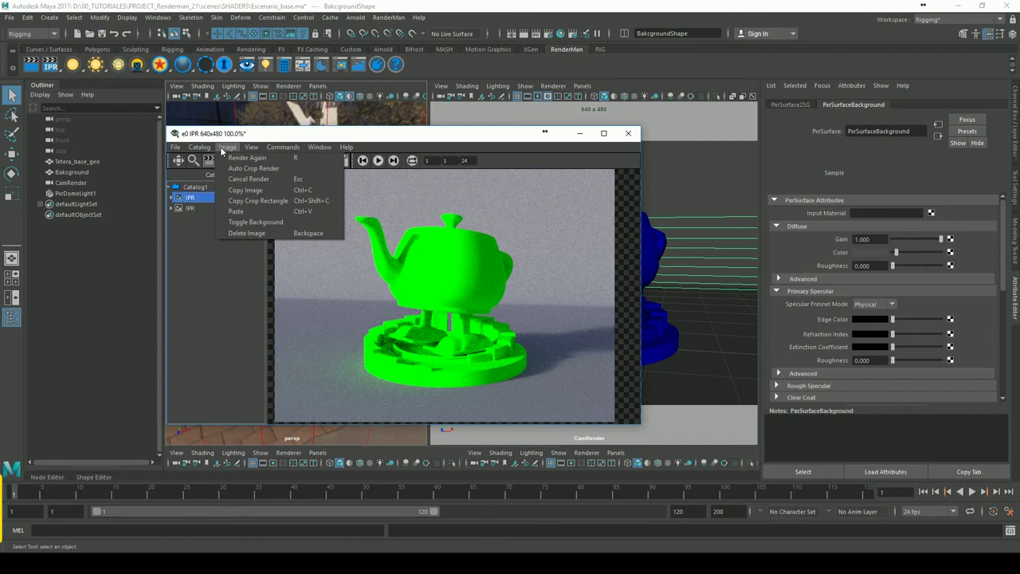
left_click(274, 158)
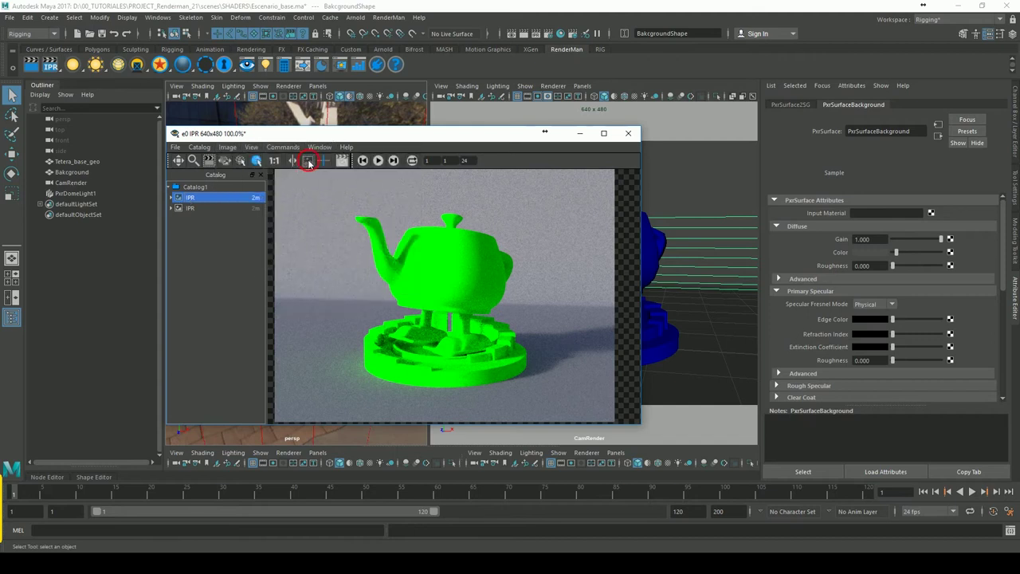
Show the blue-teapot render, turn on the A/B split wipe and drag its divider across the teapot
left_click(198, 211)
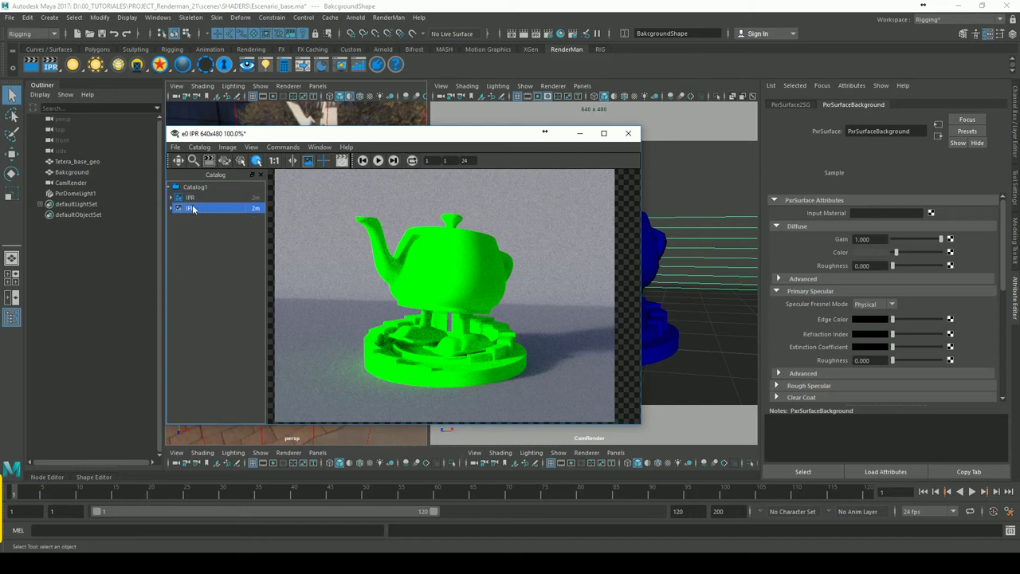
left_click(293, 162)
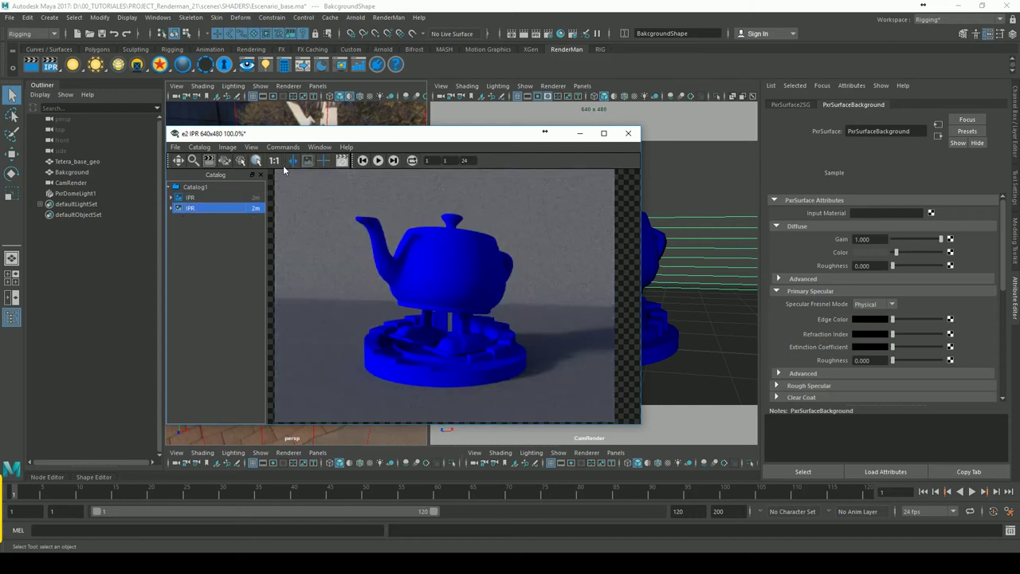
left_click_drag(462, 269, 430, 272)
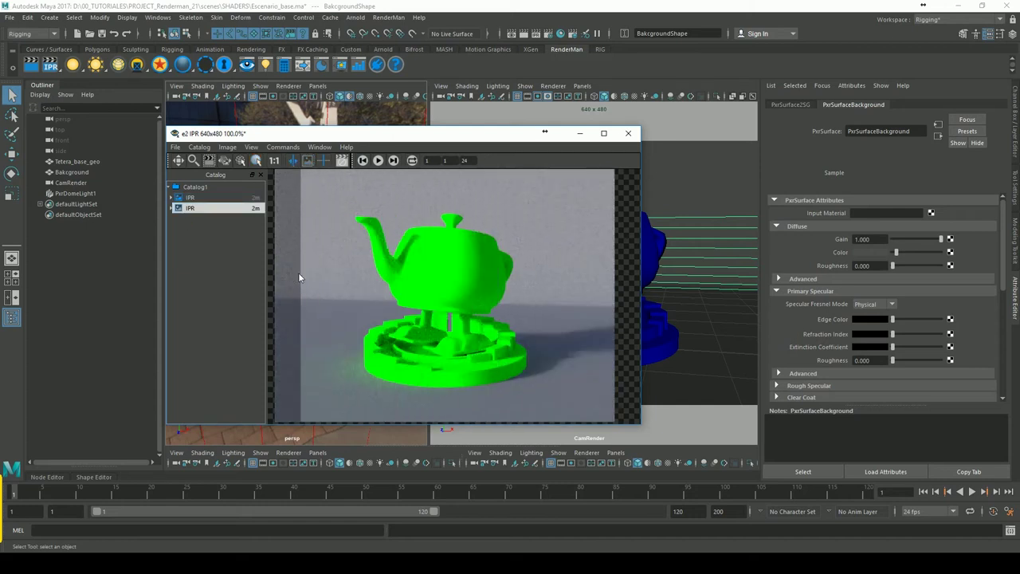
Alternate between the green and blue renders in the wipe, sliding the divider left and right
left_click(199, 199)
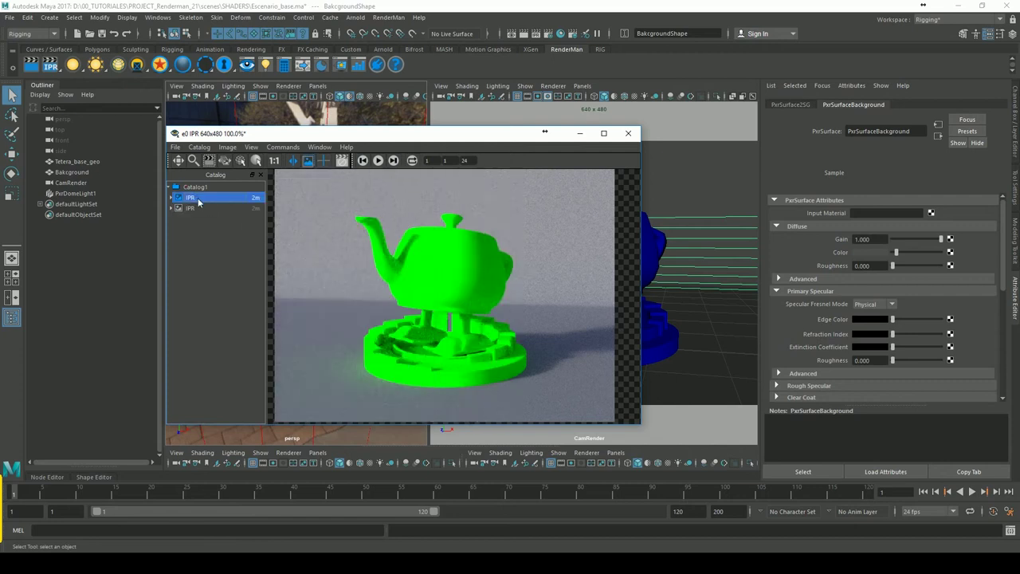
left_click(429, 261)
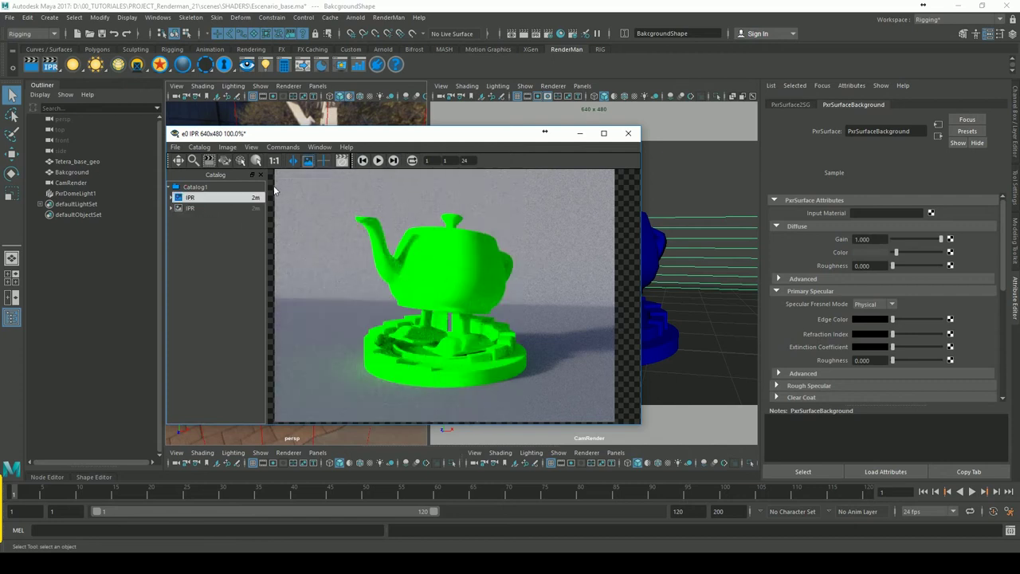
left_click(191, 208)
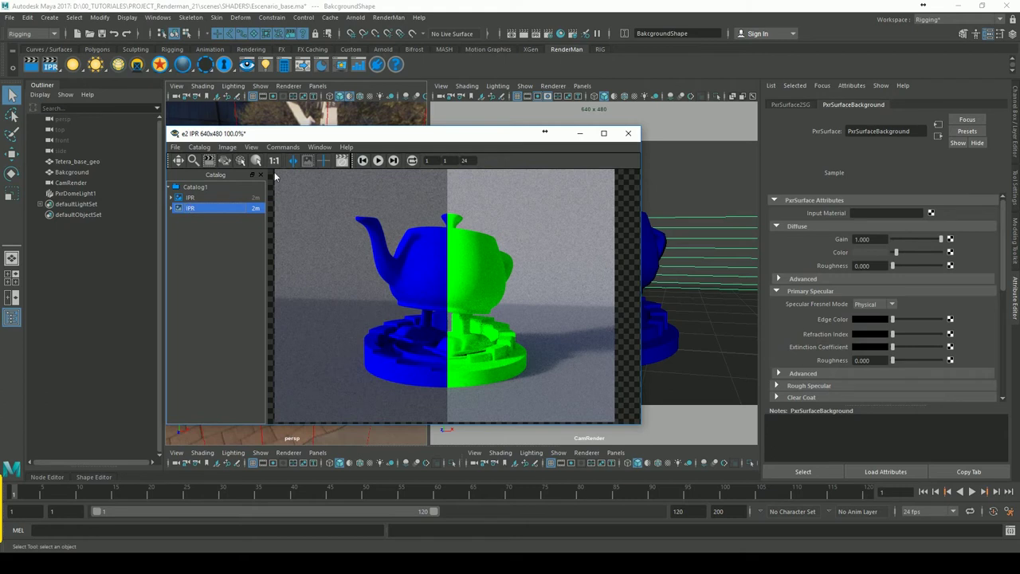
left_click(190, 199)
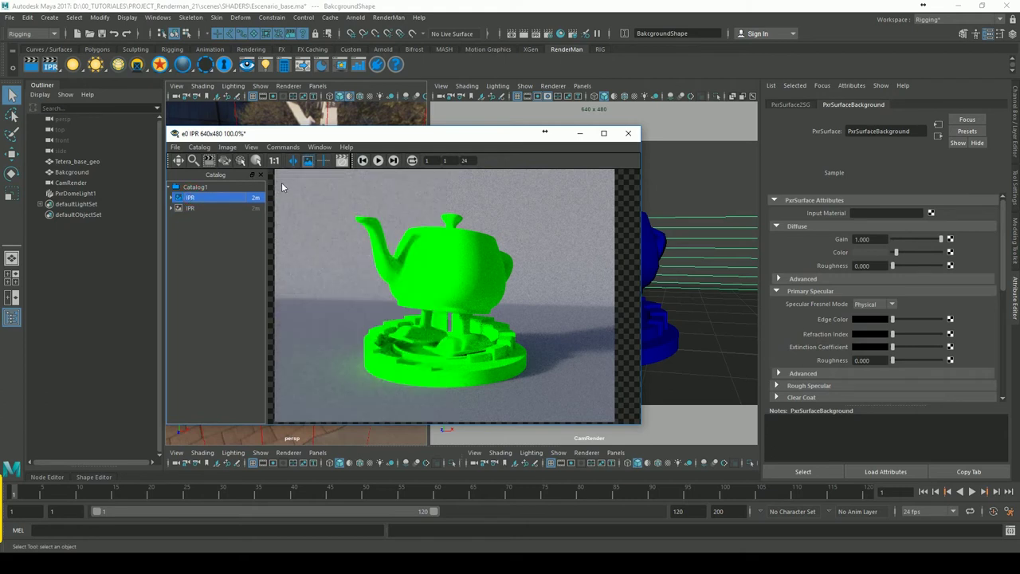
left_click(191, 208)
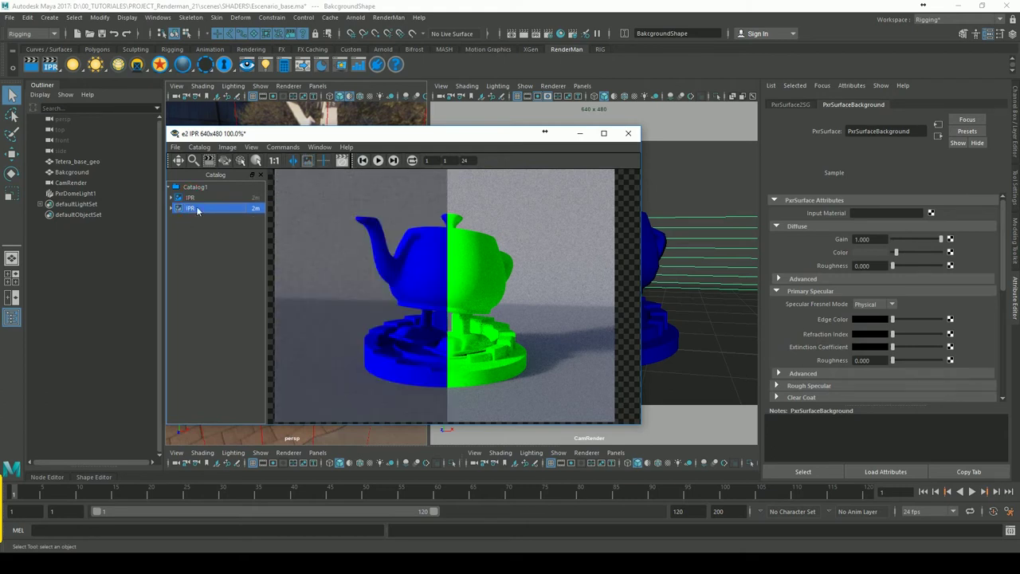
mouse_move(428, 260)
left_mouse_down()
mouse_move(336, 272)
mouse_move(419, 268)
left_mouse_up()
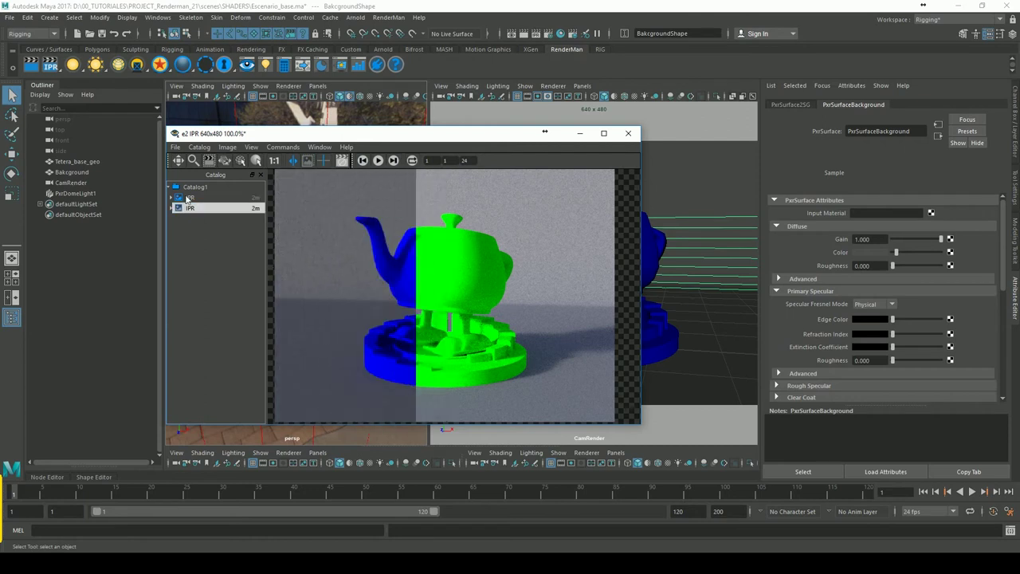
left_click(204, 199)
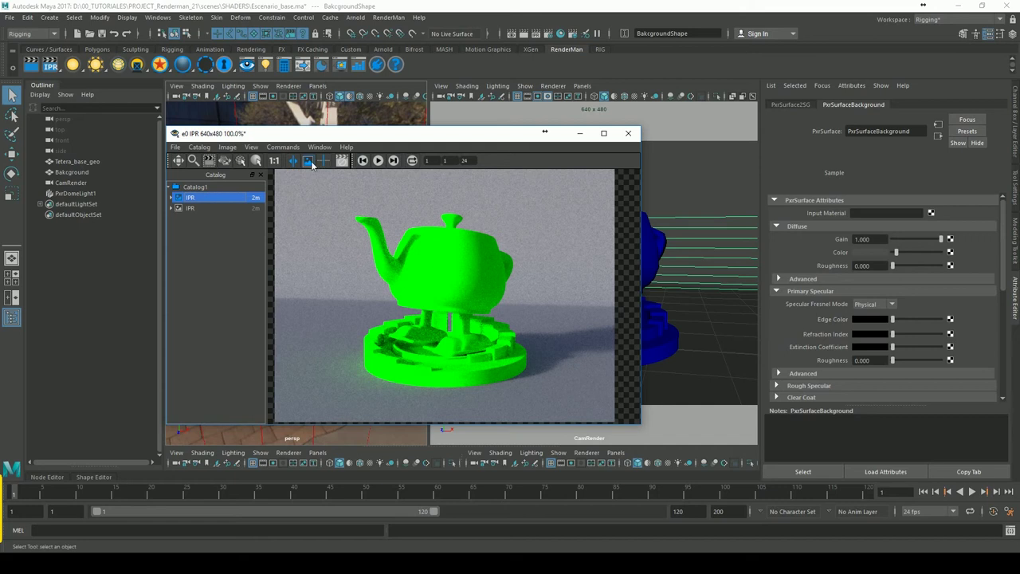
left_click(192, 207)
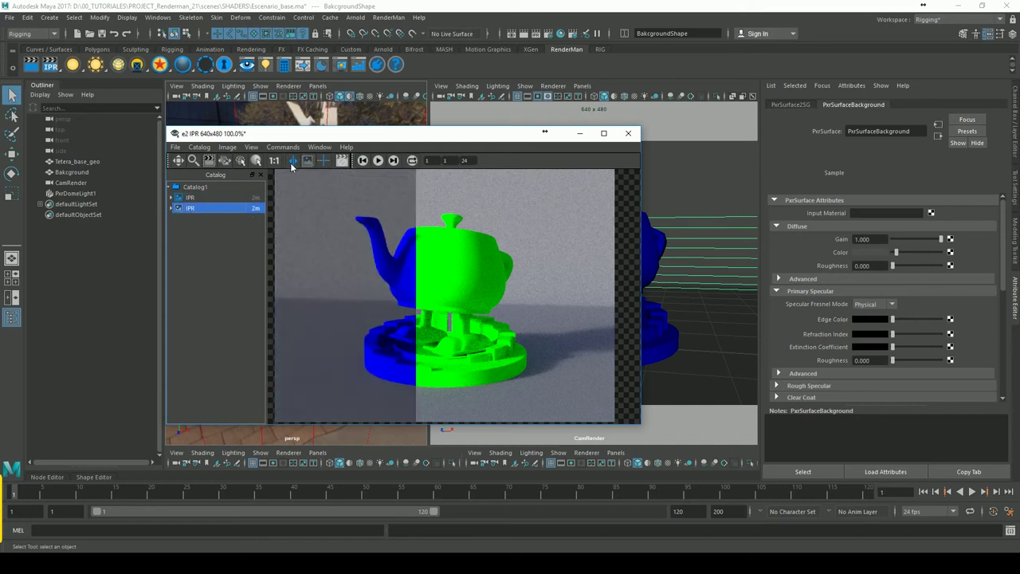
mouse_move(453, 230)
left_mouse_down()
mouse_move(537, 249)
mouse_move(436, 263)
left_mouse_up()
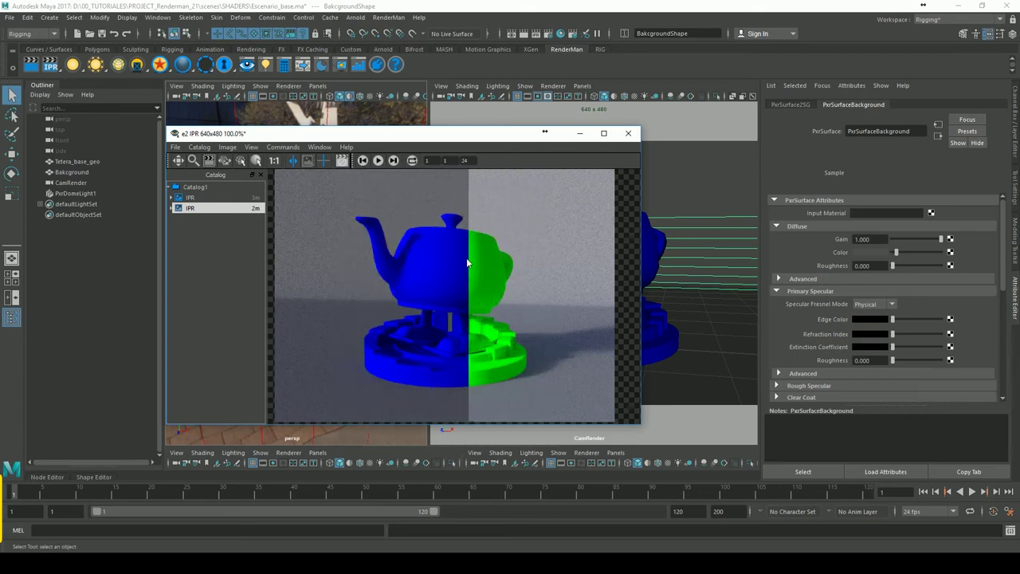
Put the green render on the wipe's left side and sweep the divider across the teapot
left_click(191, 210)
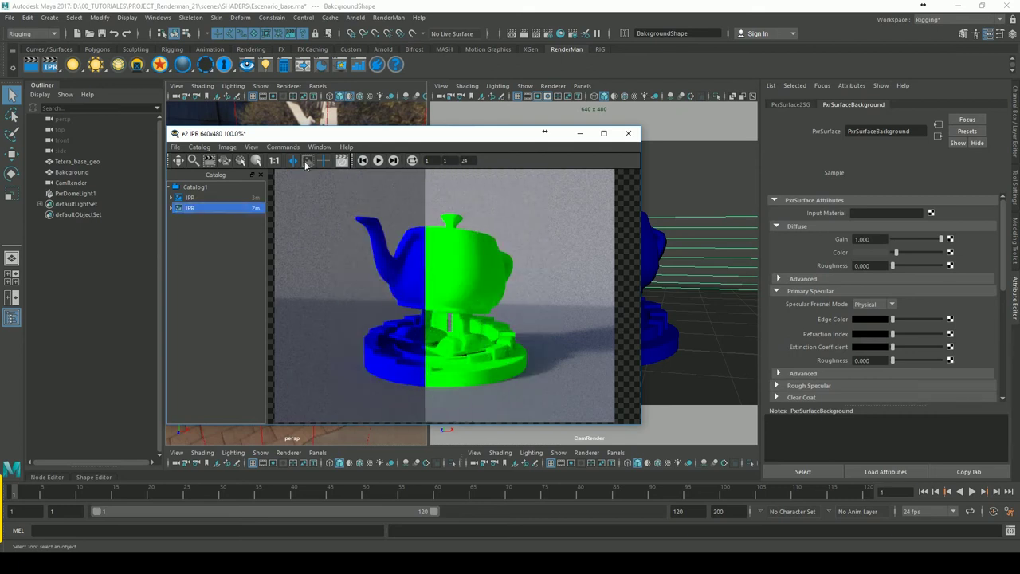
left_click(307, 163)
left_click(190, 197)
left_click(295, 162)
mouse_move(366, 203)
left_mouse_down()
mouse_move(468, 257)
mouse_move(344, 248)
mouse_move(446, 259)
left_mouse_up()
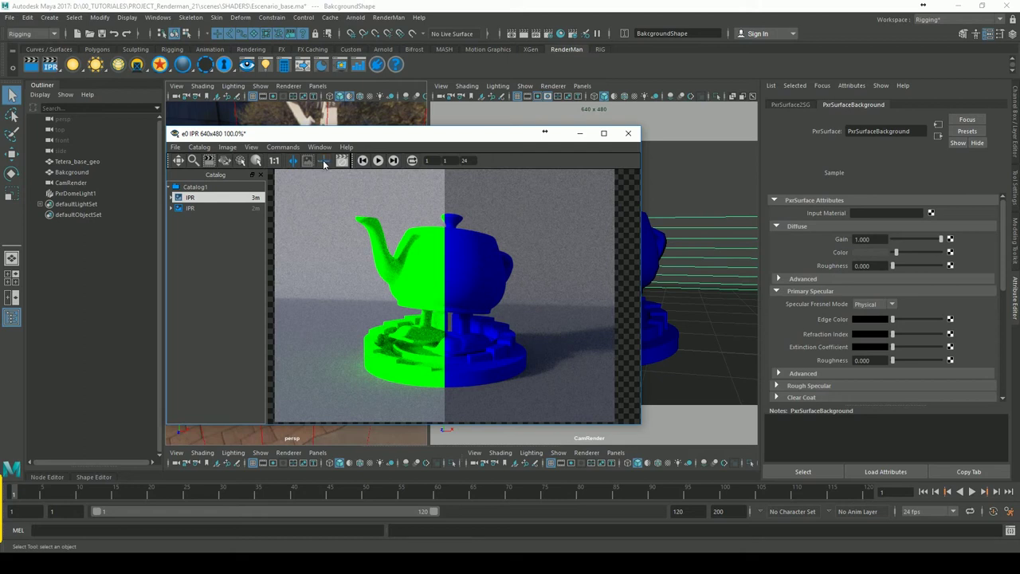
Switch the wipe to a horizontal split, move it, then return to a vertical split
left_click(324, 162)
mouse_move(442, 226)
left_mouse_down()
mouse_move(450, 339)
mouse_move(456, 240)
mouse_move(456, 284)
mouse_move(478, 284)
mouse_move(451, 318)
mouse_move(438, 272)
mouse_move(407, 247)
left_mouse_up()
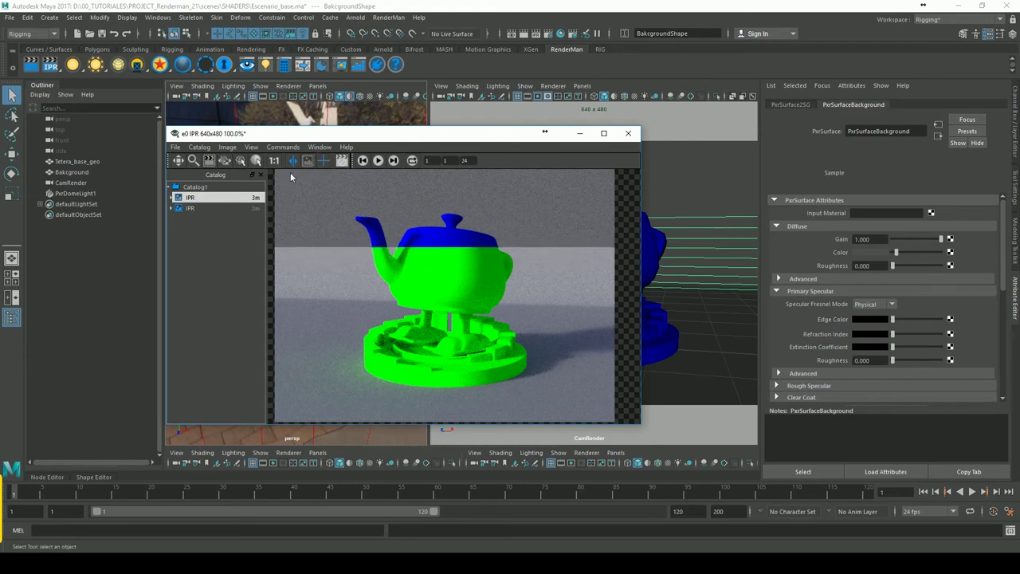
left_click(198, 256)
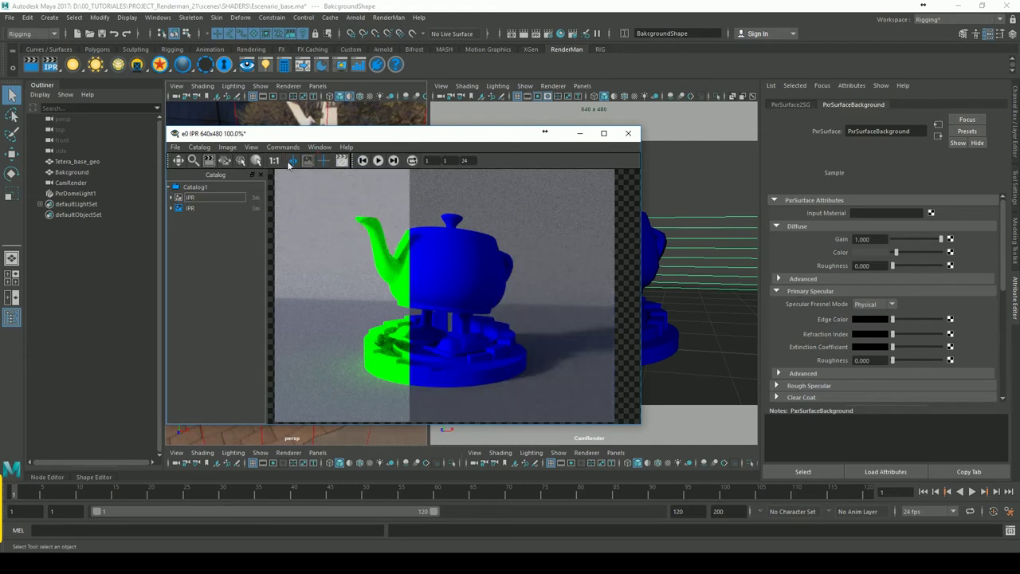
Flip between the blue and green renders, then close the viewer and discard the session
left_click(186, 208)
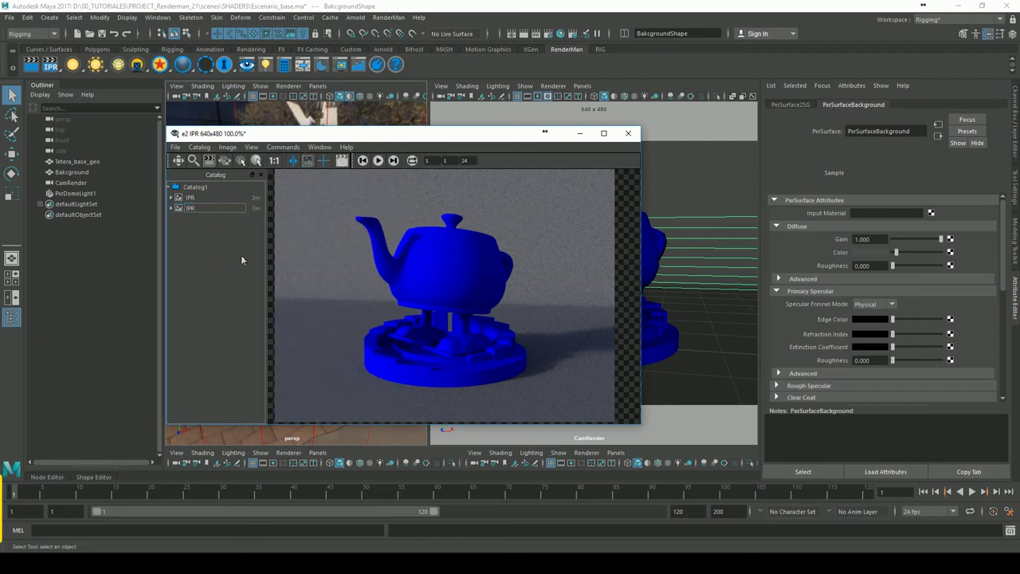
left_click(414, 206)
left_click(189, 197)
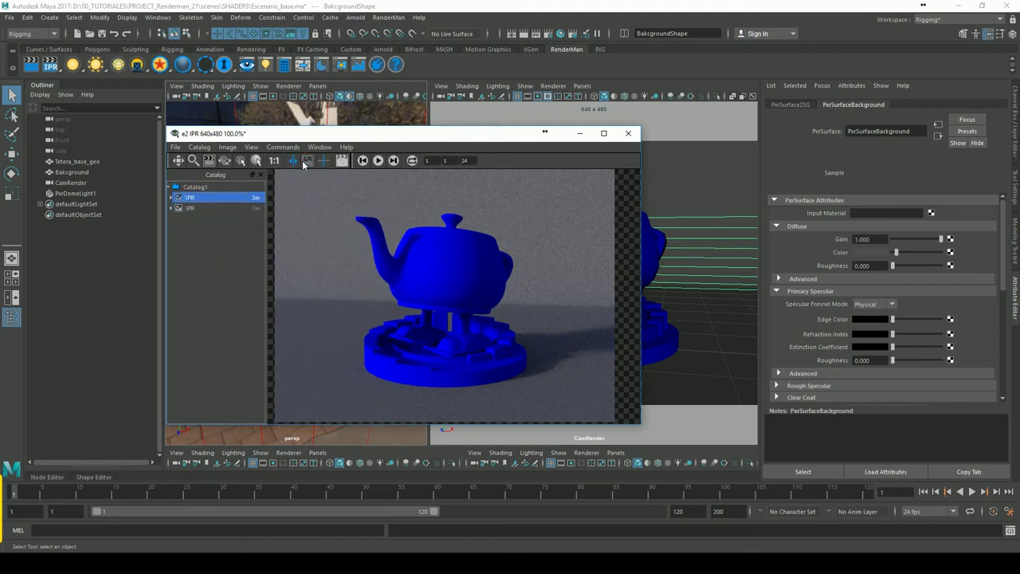
left_click(482, 306)
left_click(195, 208)
left_click(195, 208)
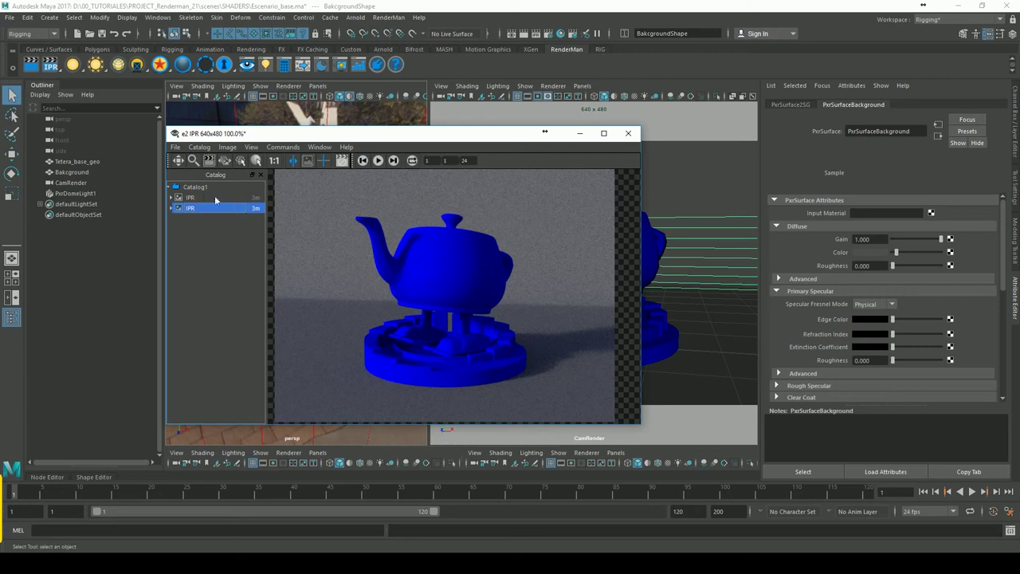
left_click(215, 198)
left_click(191, 208)
left_click(627, 136)
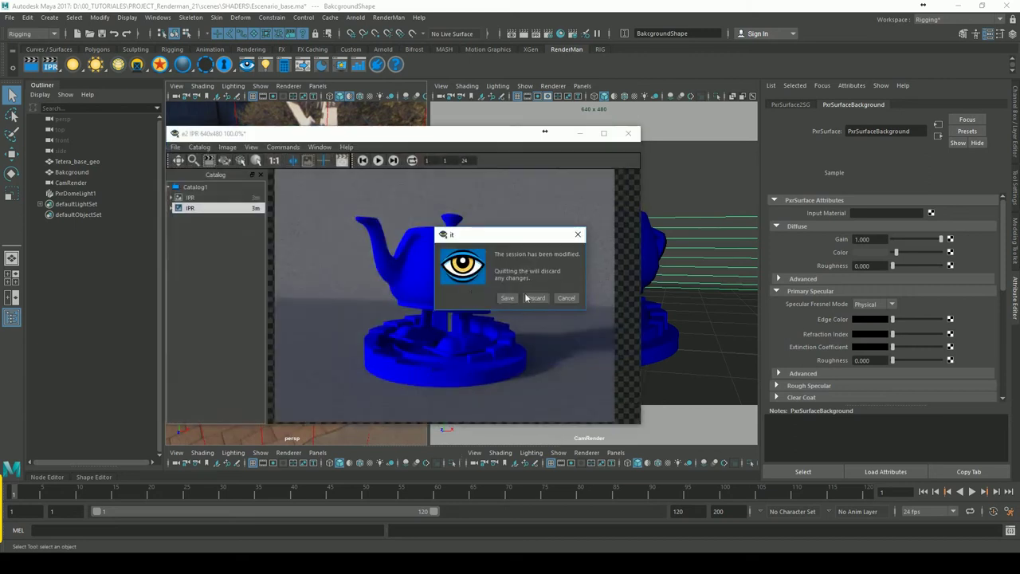
left_click(536, 298)
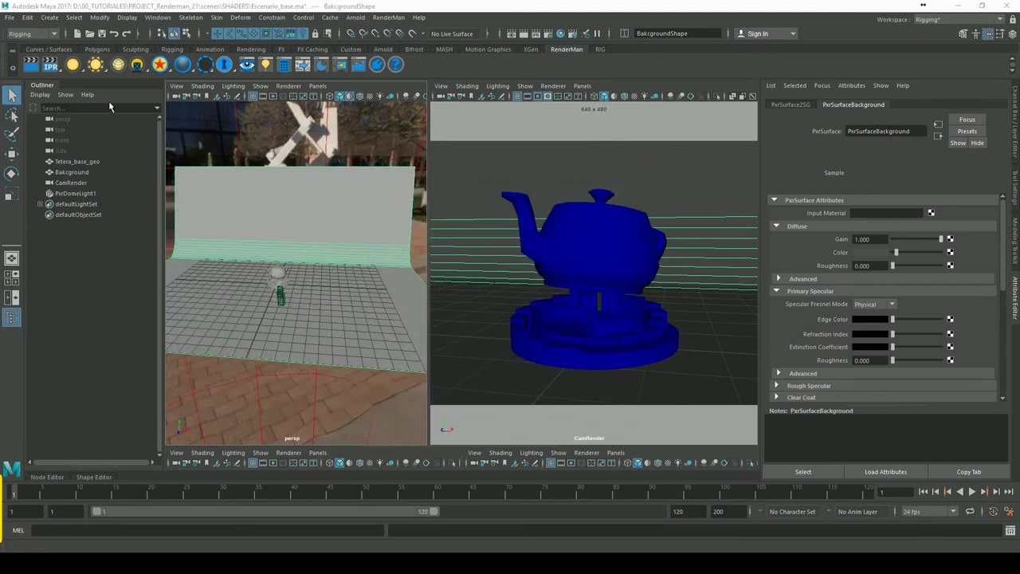
Start an IPR render from the CamRender camera, adding a close-up teapot image to the catalog
left_click(50, 65)
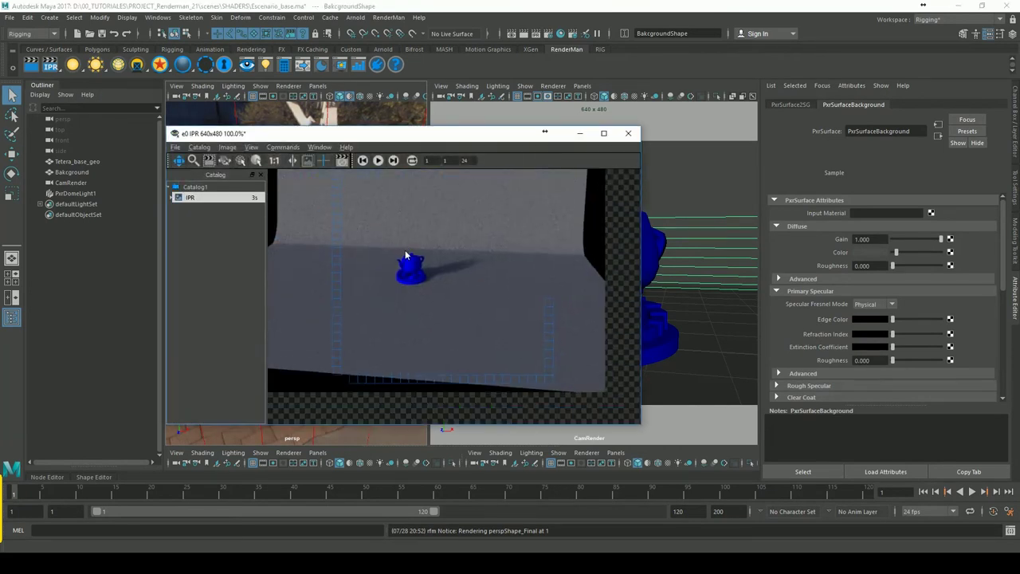
left_click(616, 84)
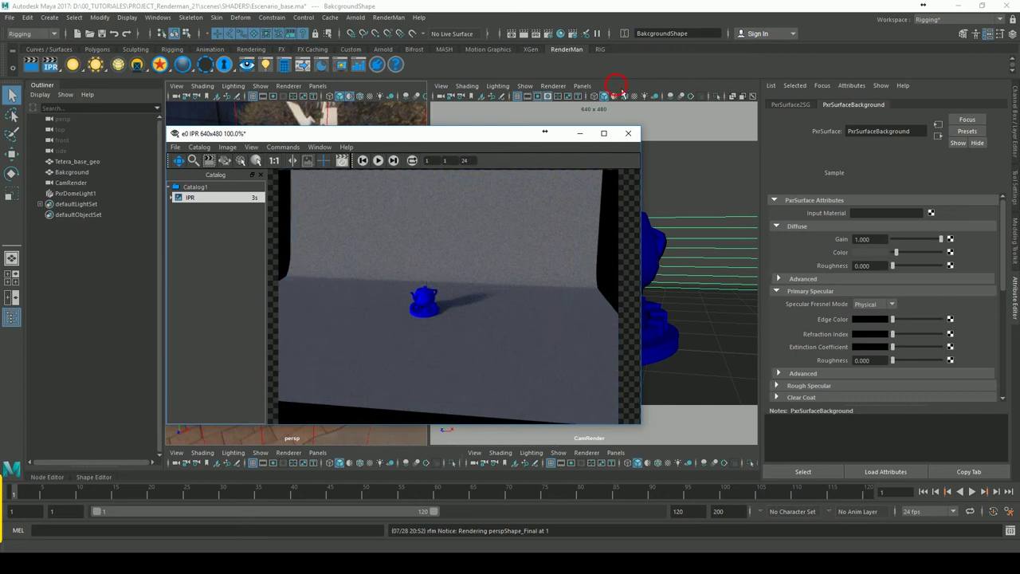
left_click(50, 65)
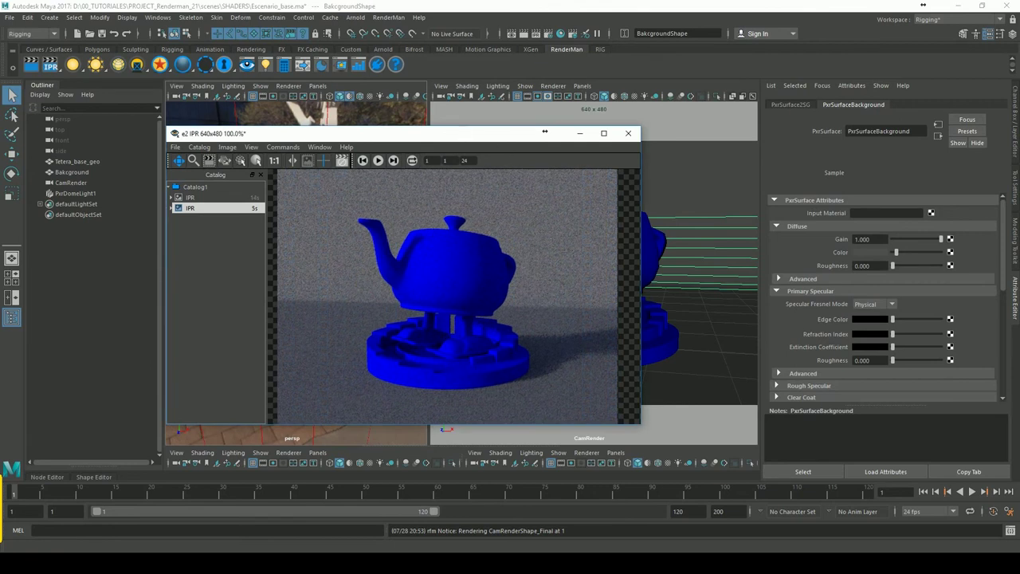
left_click(319, 148)
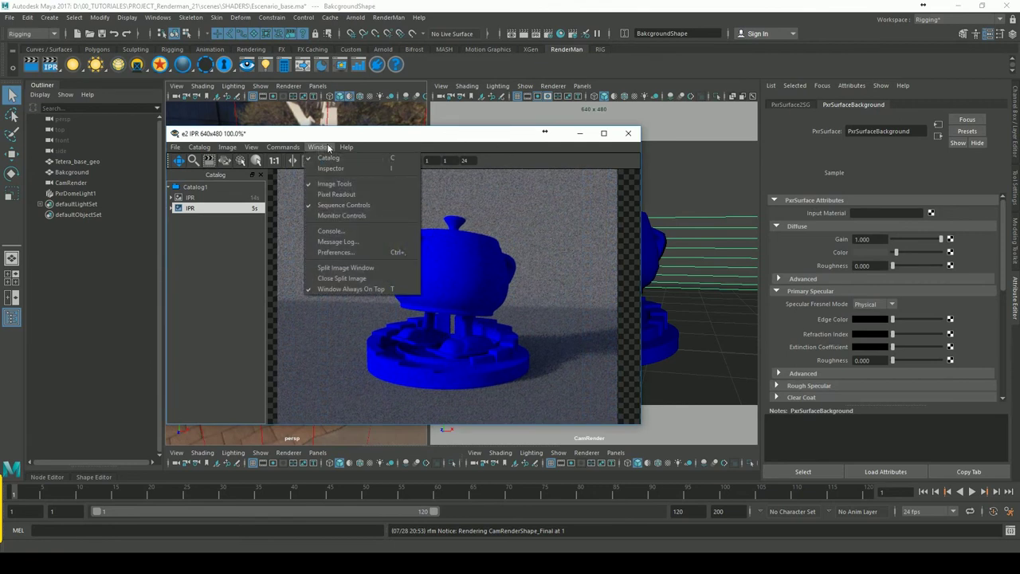
Split the widened viewer into close-up and small-teapot panes and move the divider left
left_click(356, 270)
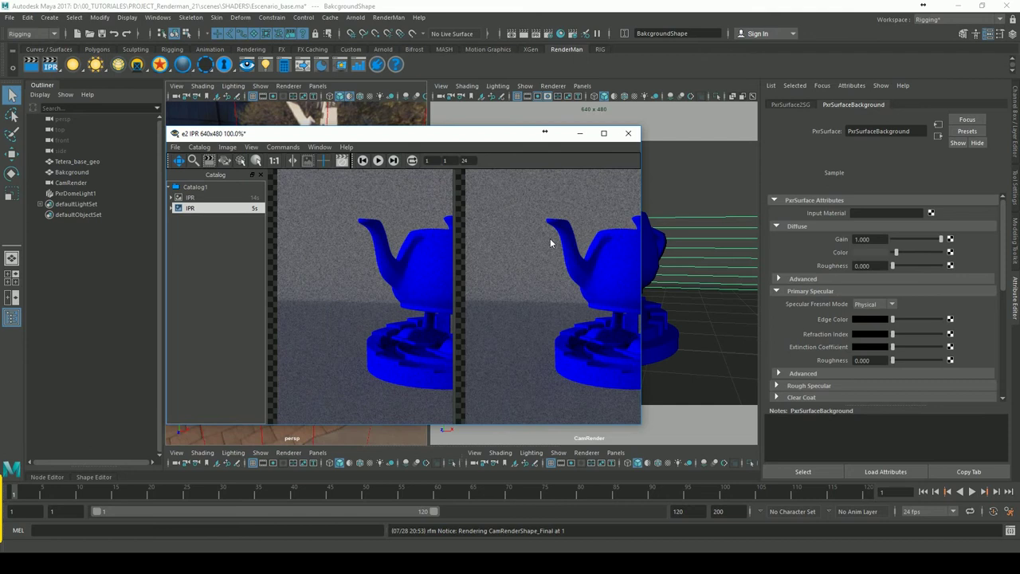
left_click_drag(650, 255, 733, 255)
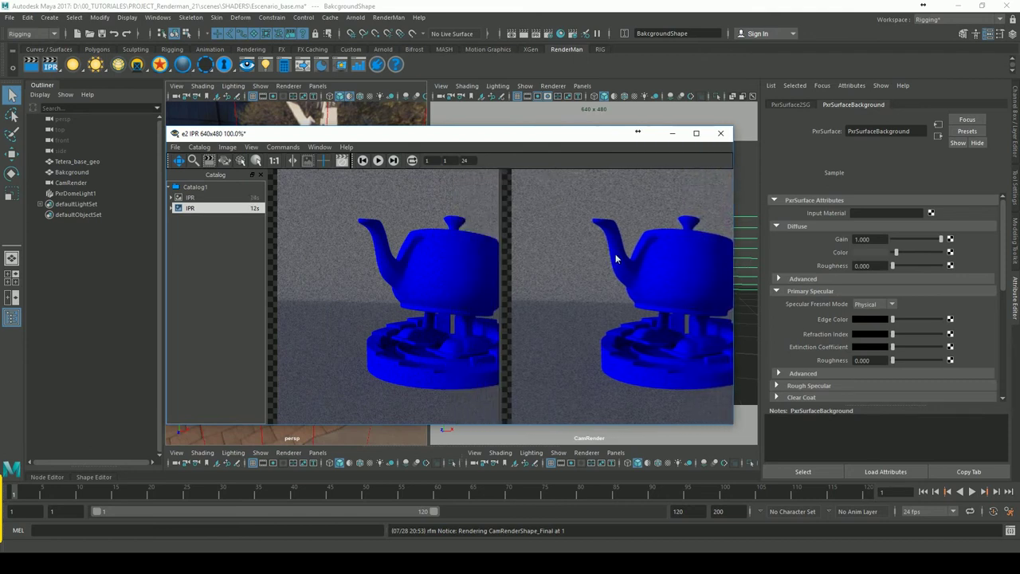
left_click(192, 198)
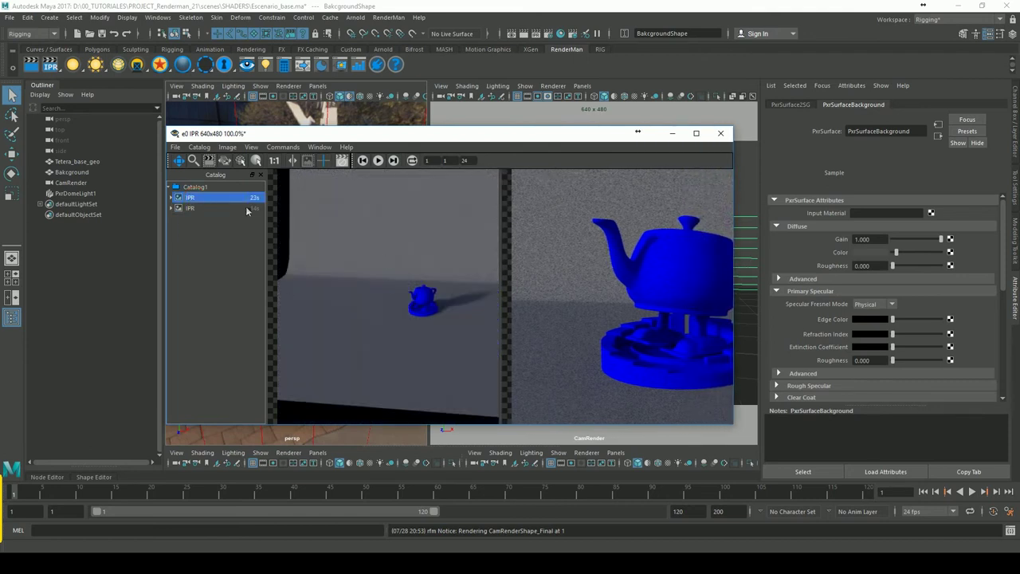
left_click(199, 207)
left_click(193, 198)
left_click(194, 208)
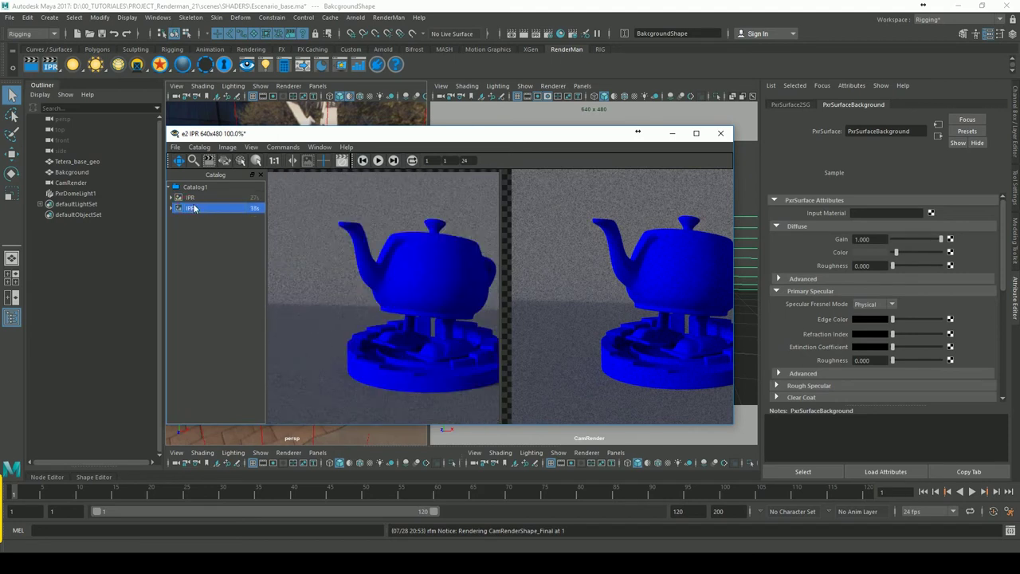
left_click(196, 200)
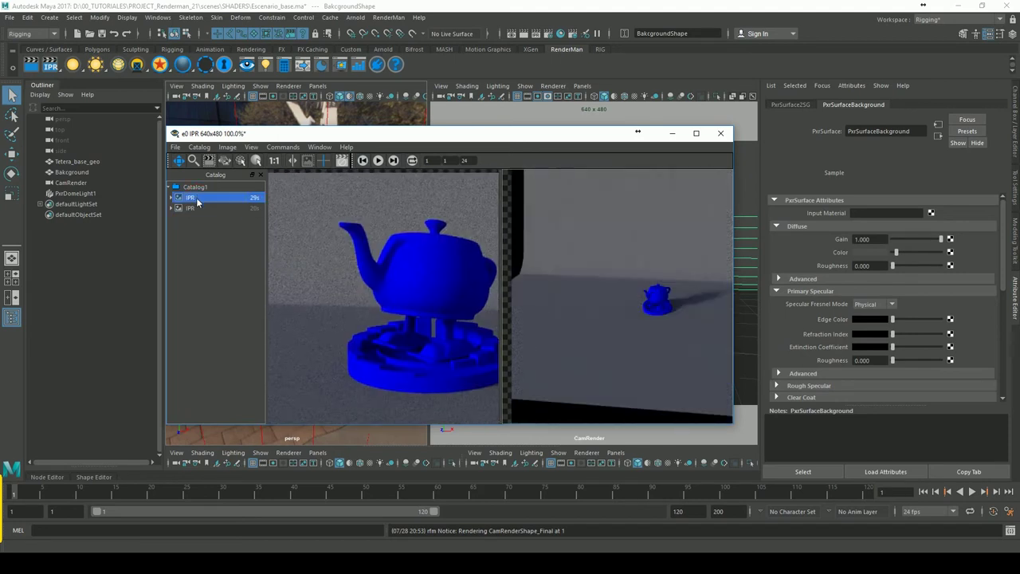
left_click_drag(506, 282, 470, 275)
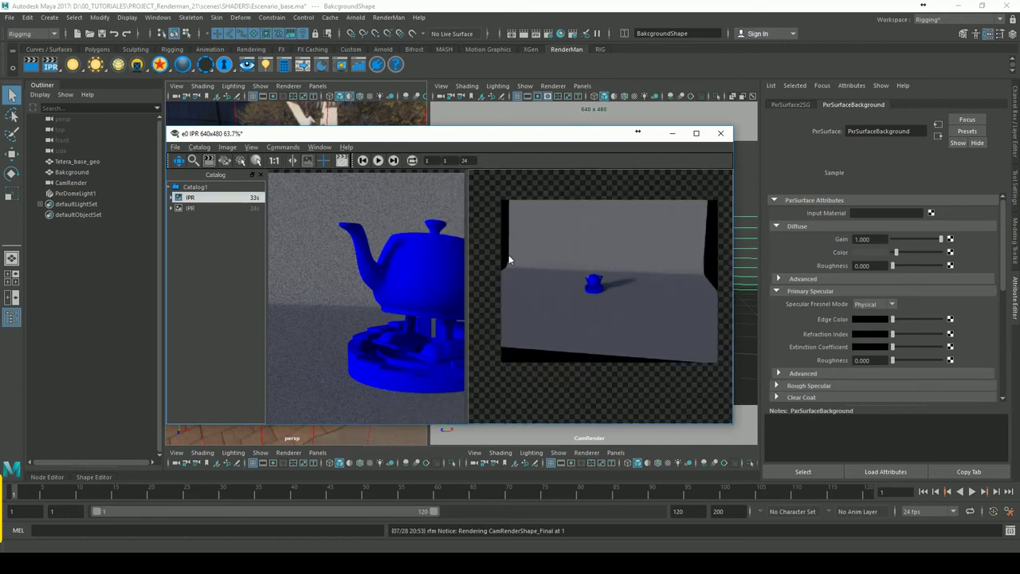
right_click(545, 253)
left_click(562, 269)
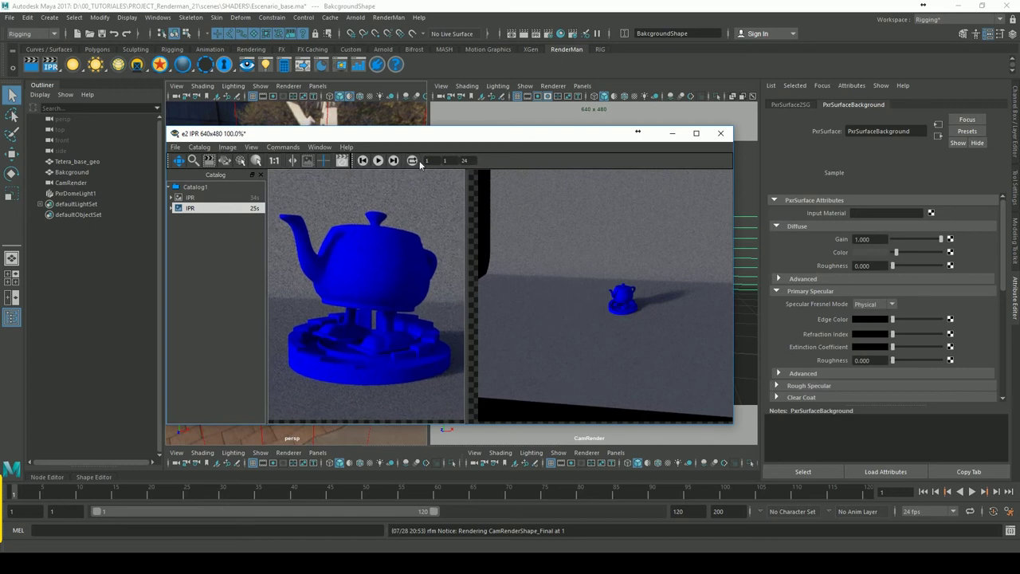
Hide Sequence Controls, toggle Image Tools off and back on, and enable Pixel Readout
left_click(325, 149)
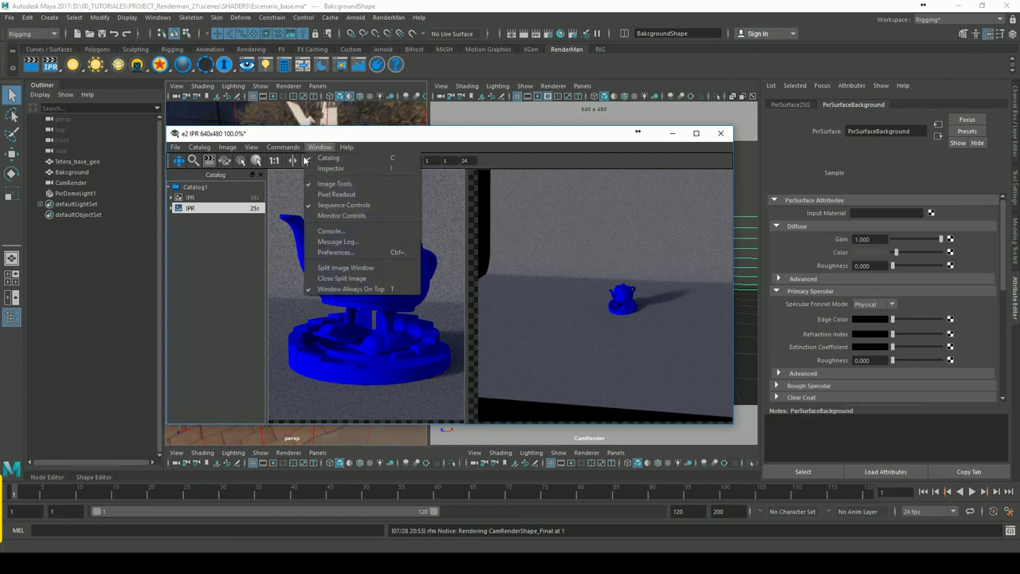
left_click(342, 205)
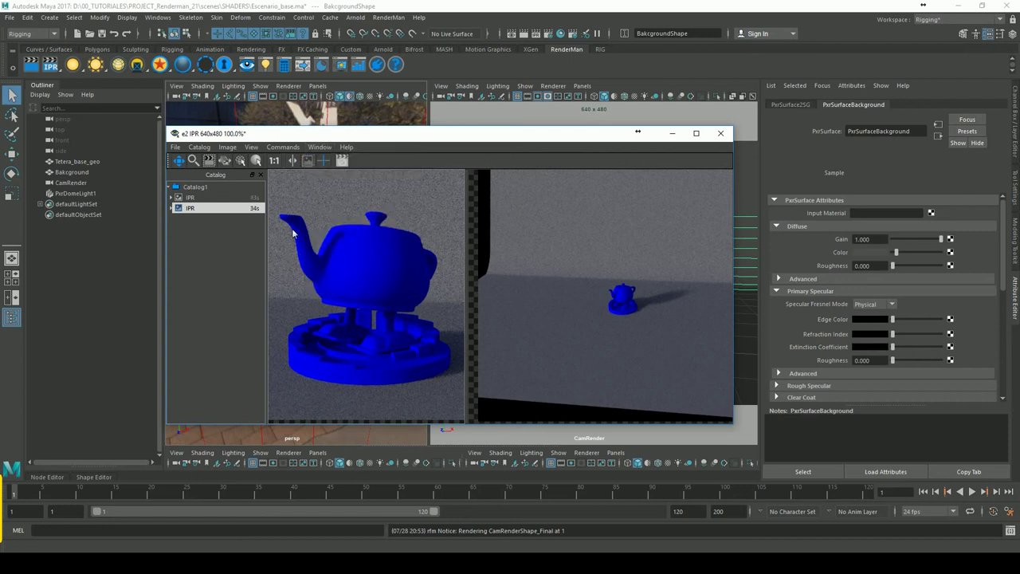
left_click(319, 148)
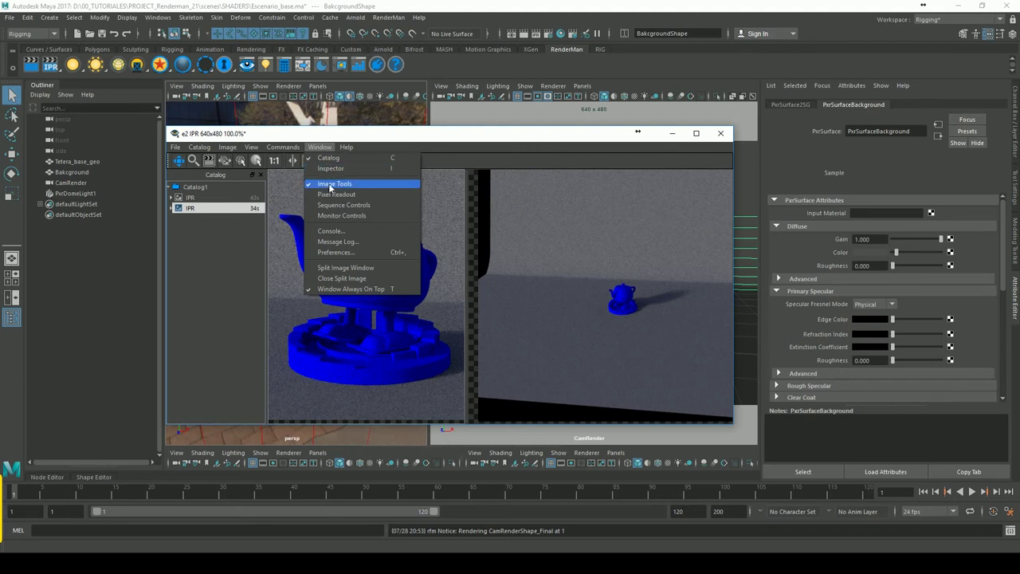
left_click(330, 186)
left_click(321, 149)
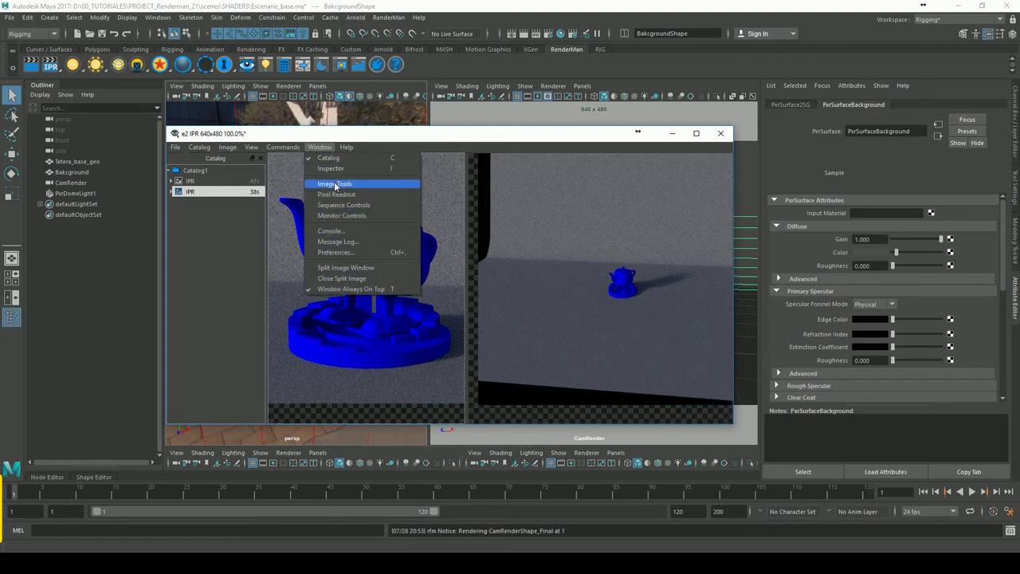
left_click(330, 185)
left_click(327, 147)
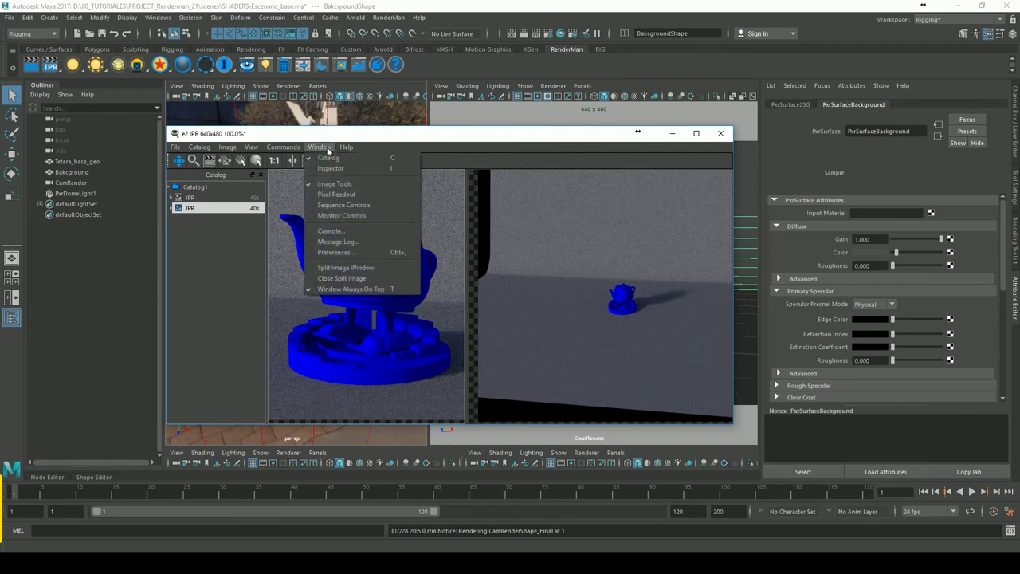
left_click(368, 192)
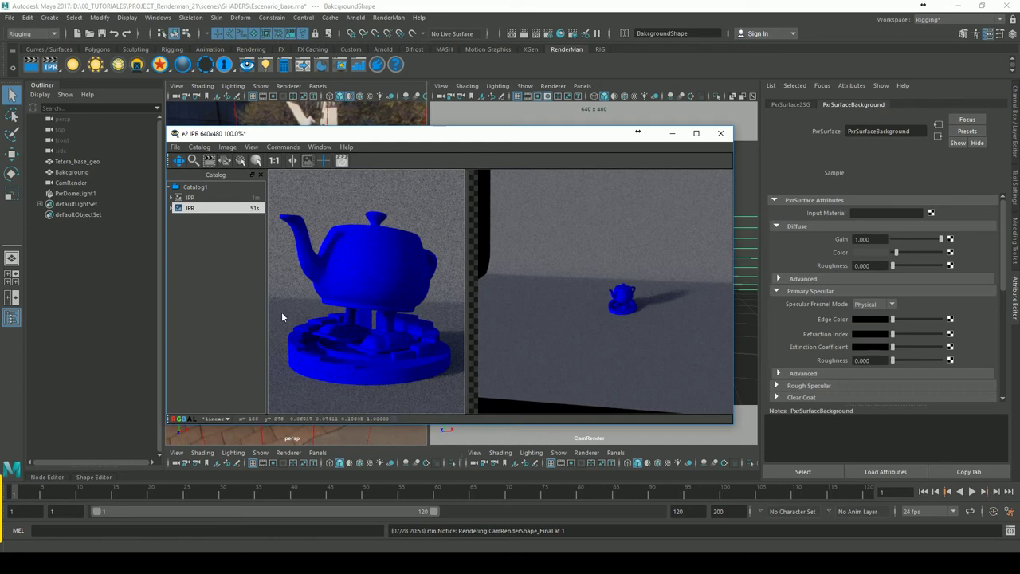
Preview the display in sRGB, then set the colour space back to linear
left_click(227, 419)
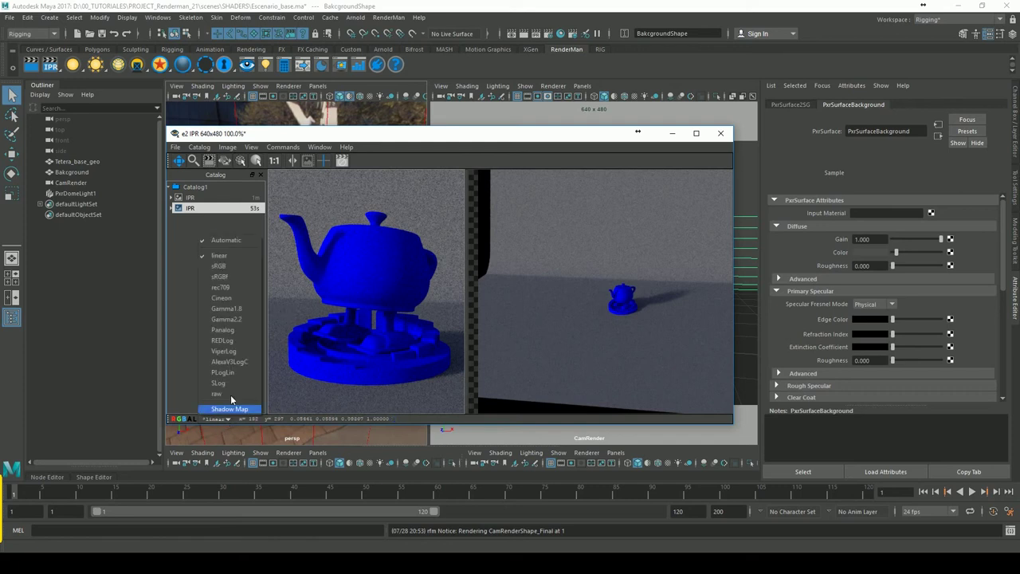
left_click(220, 266)
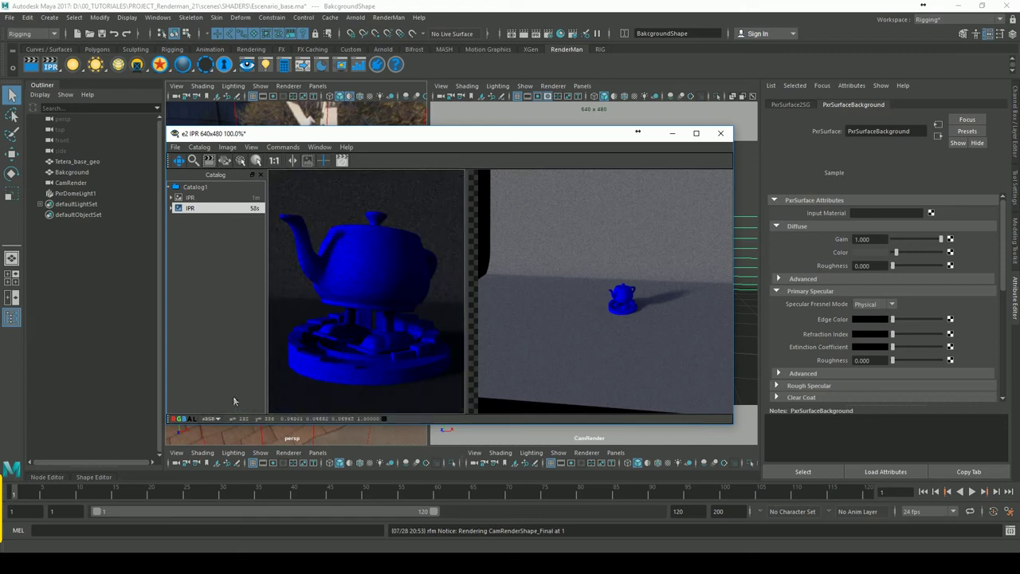
left_click(212, 419)
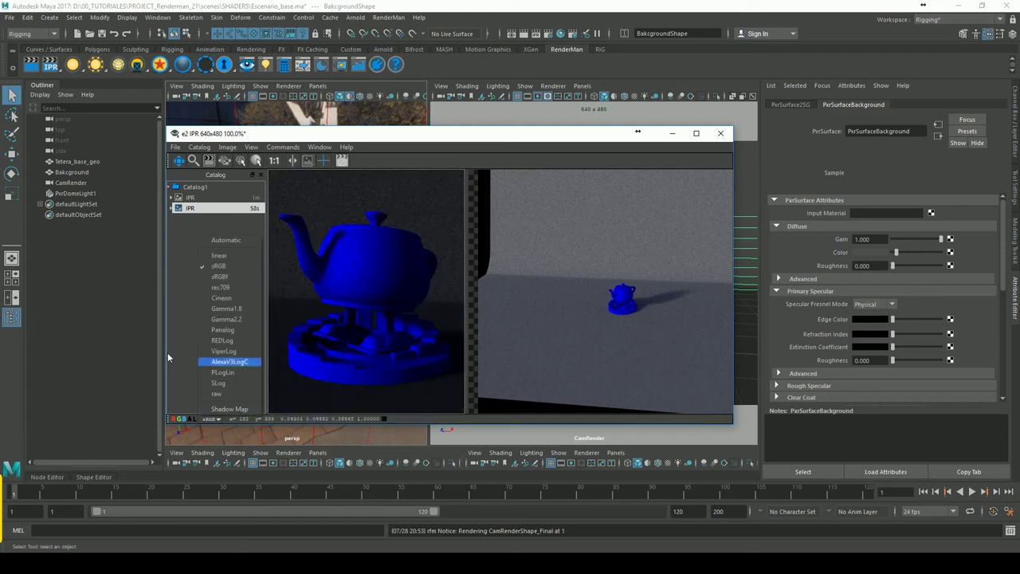
left_click(222, 256)
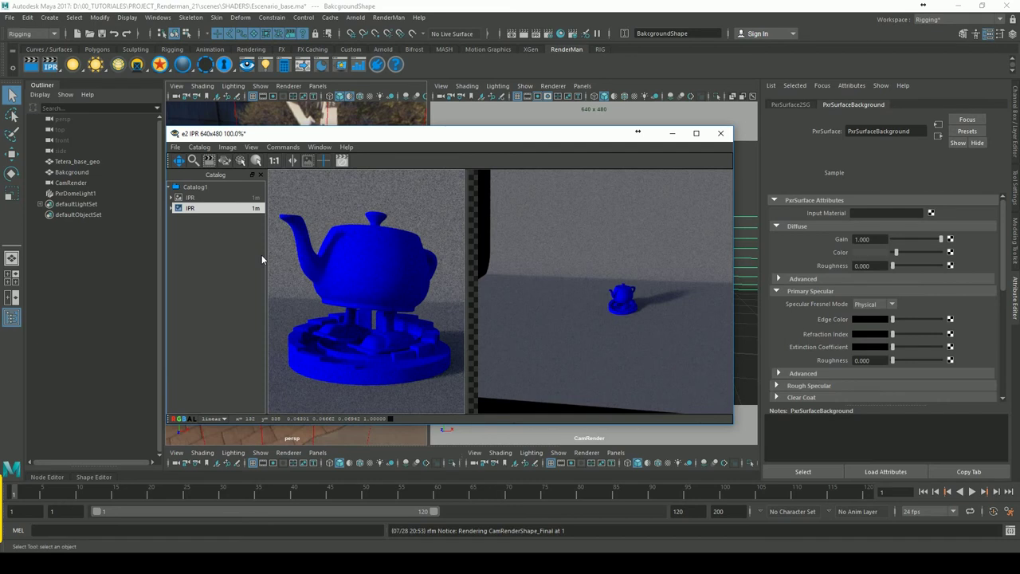
left_click_drag(390, 134, 409, 126)
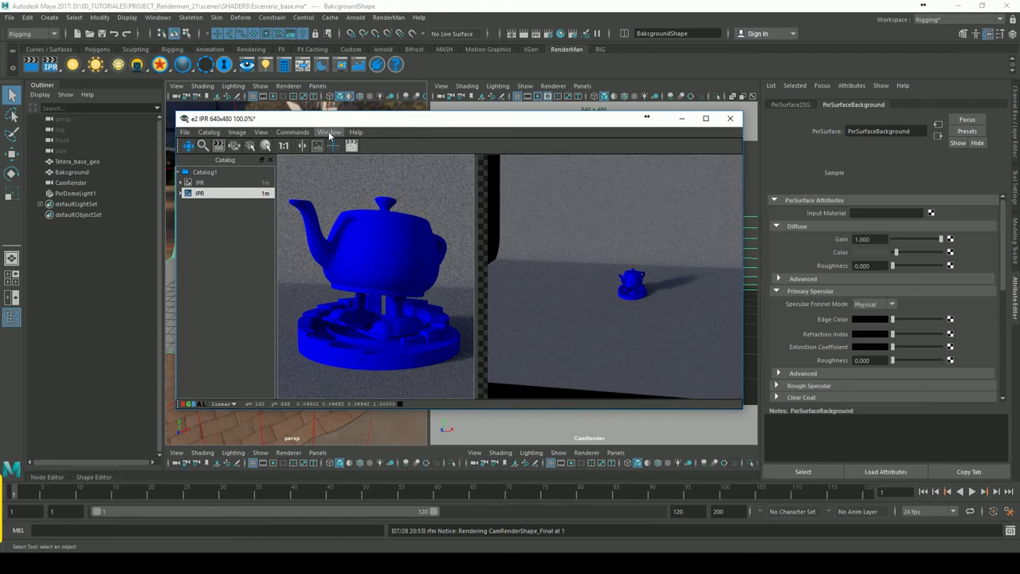
Enable Monitor Controls to show the gamma and exposure fields
left_click(329, 132)
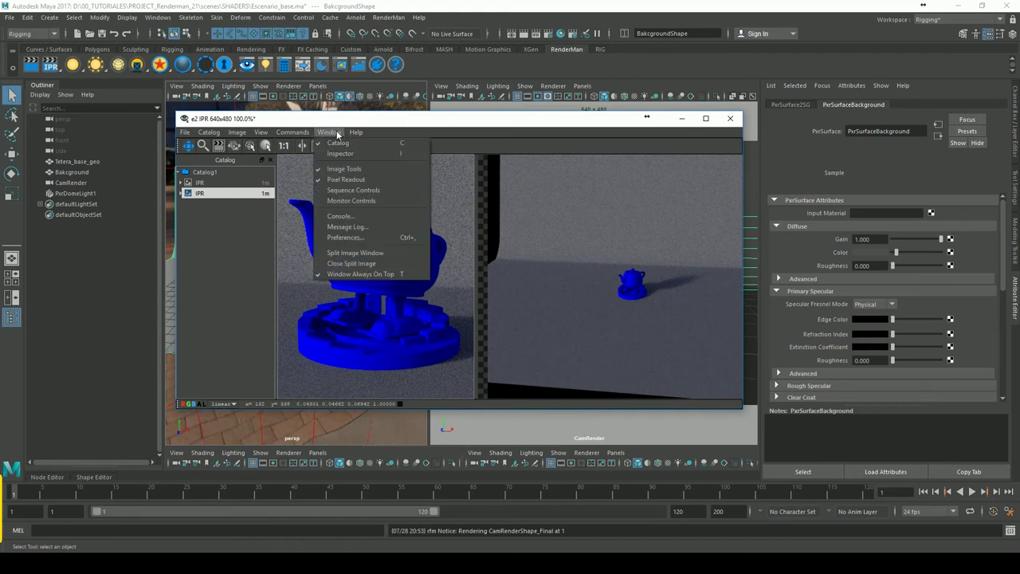
left_click(361, 201)
mouse_move(455, 119)
left_mouse_down()
mouse_move(540, 257)
mouse_move(369, 121)
left_mouse_up()
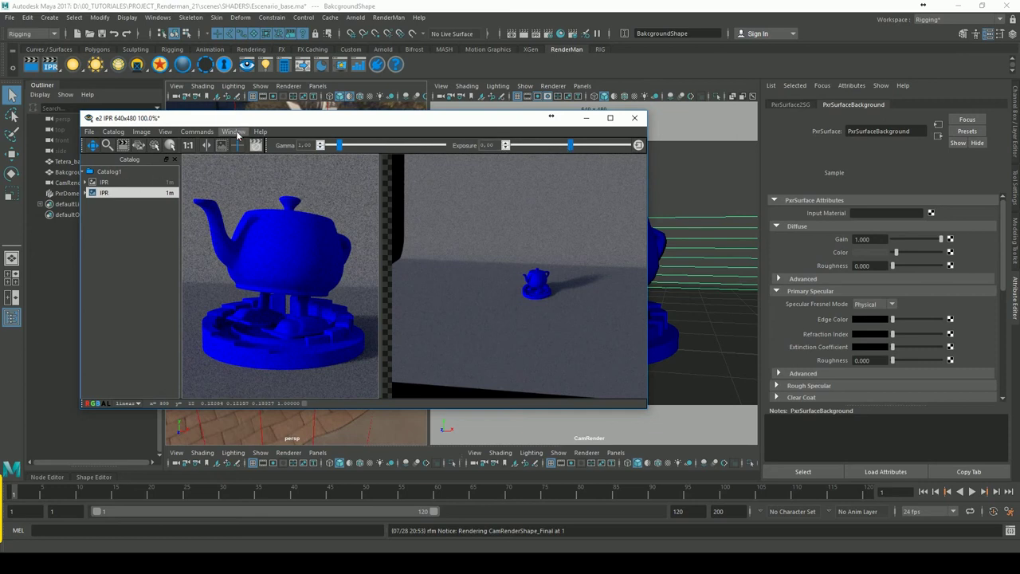
Close the split image, view the close-up teapot render, and reset exposure to 0
left_click(234, 132)
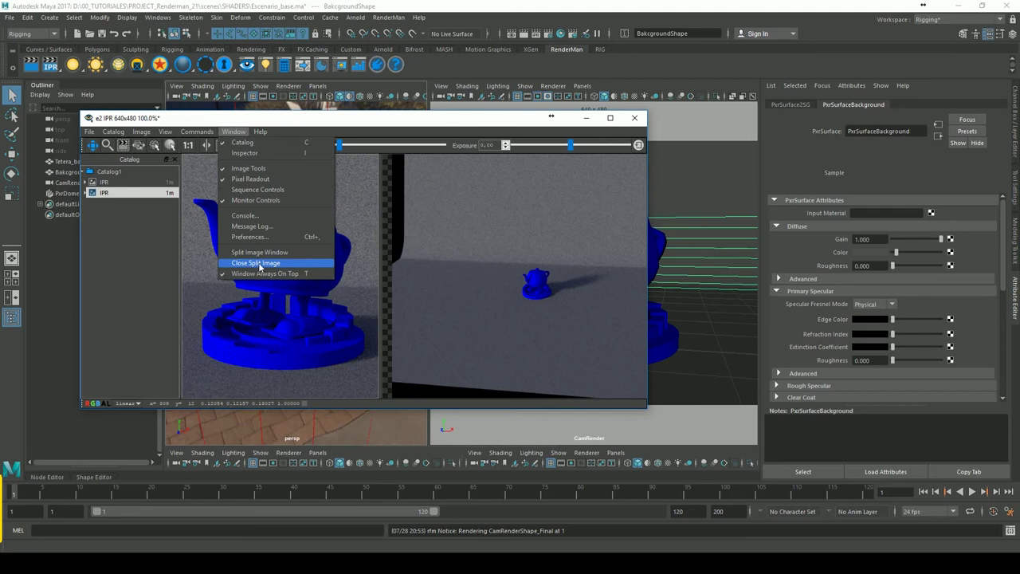
left_click(256, 263)
left_click(136, 193)
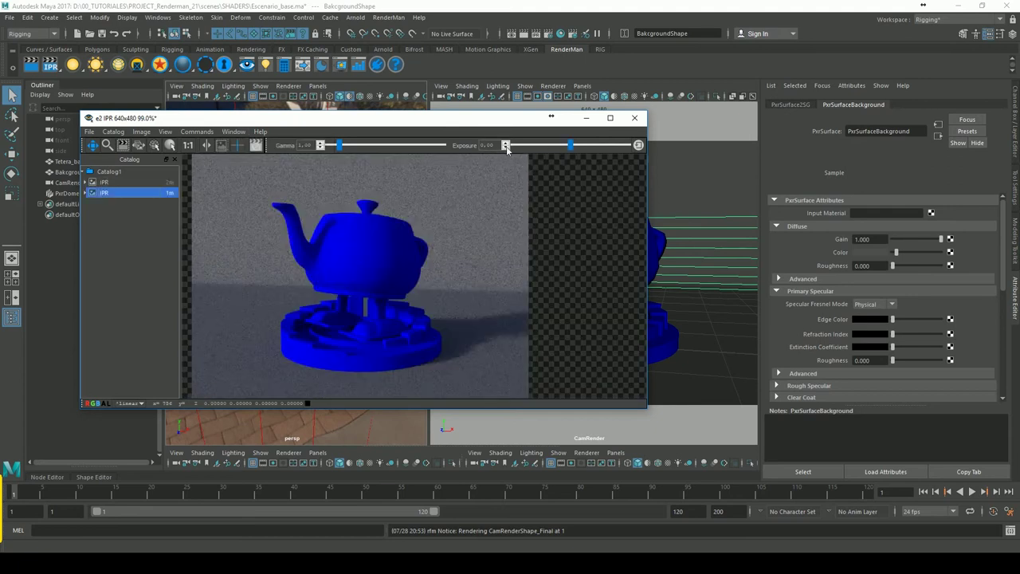
mouse_move(570, 148)
left_mouse_down()
mouse_move(581, 146)
mouse_move(550, 146)
mouse_move(570, 146)
mouse_move(561, 146)
left_mouse_up()
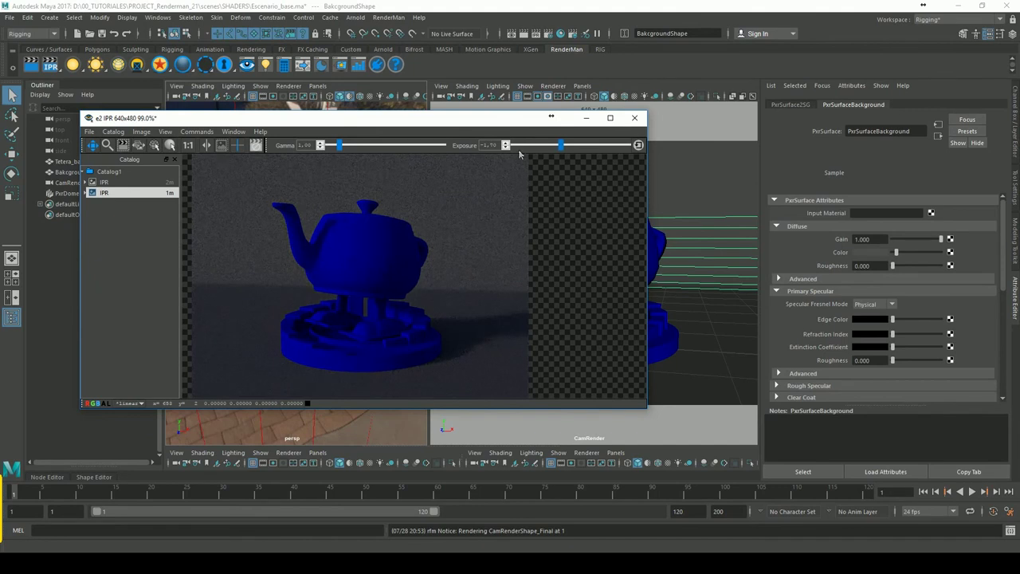
type("0")
key("Return")
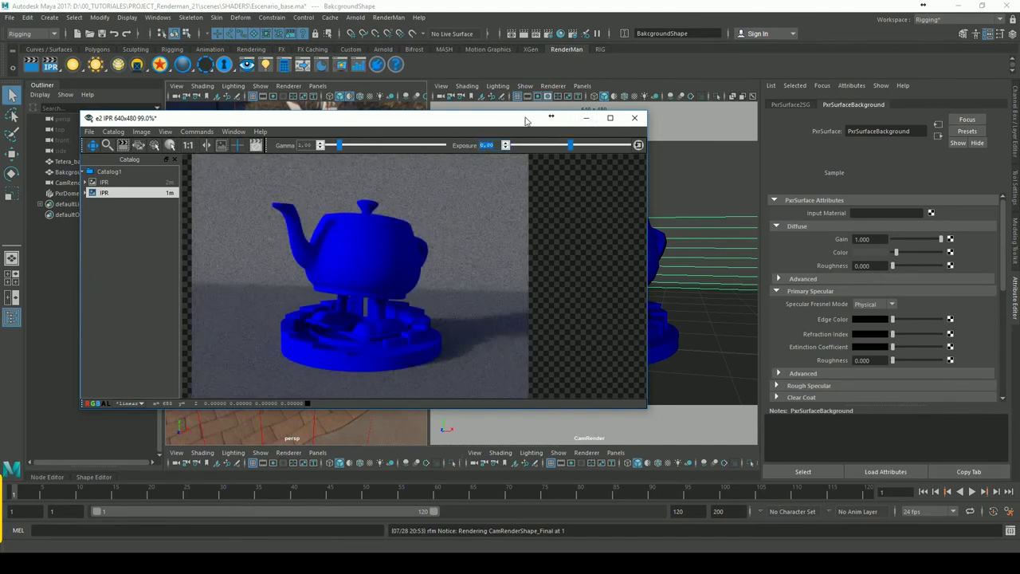
left_click_drag(526, 120, 548, 140)
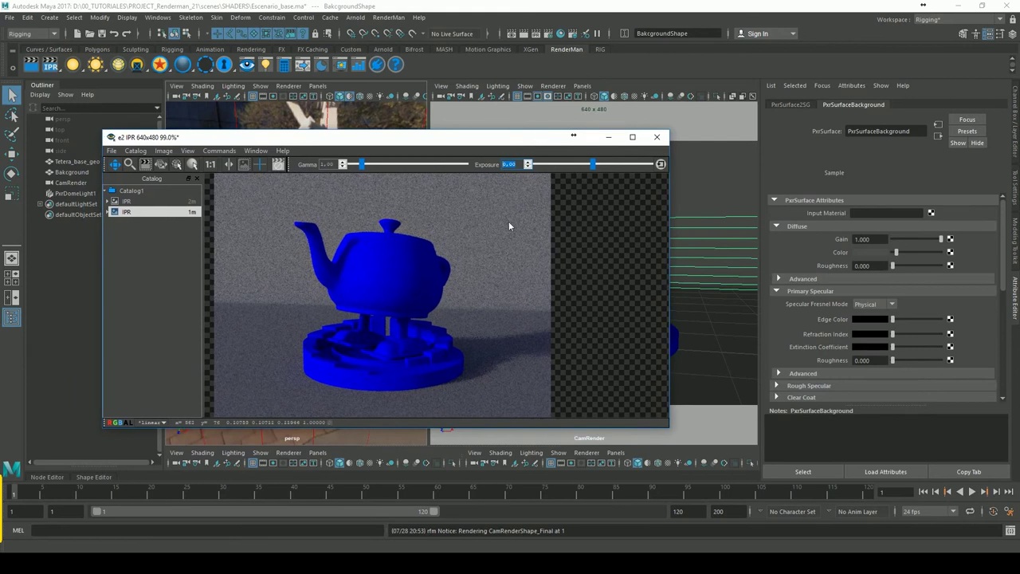
Add a PxrRectLight area light to the scene and close the floating render viewer
left_click(532, 139)
left_click_drag(532, 140, 462, 250)
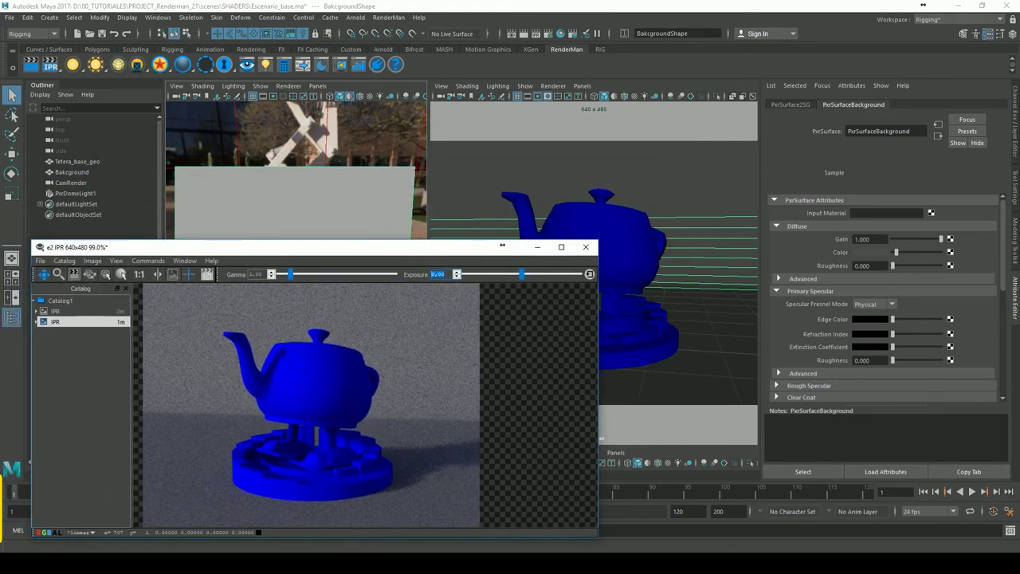
left_click(72, 63)
right_click(86, 70)
left_click(120, 72)
left_click_drag(512, 241, 746, 183)
left_click(772, 188)
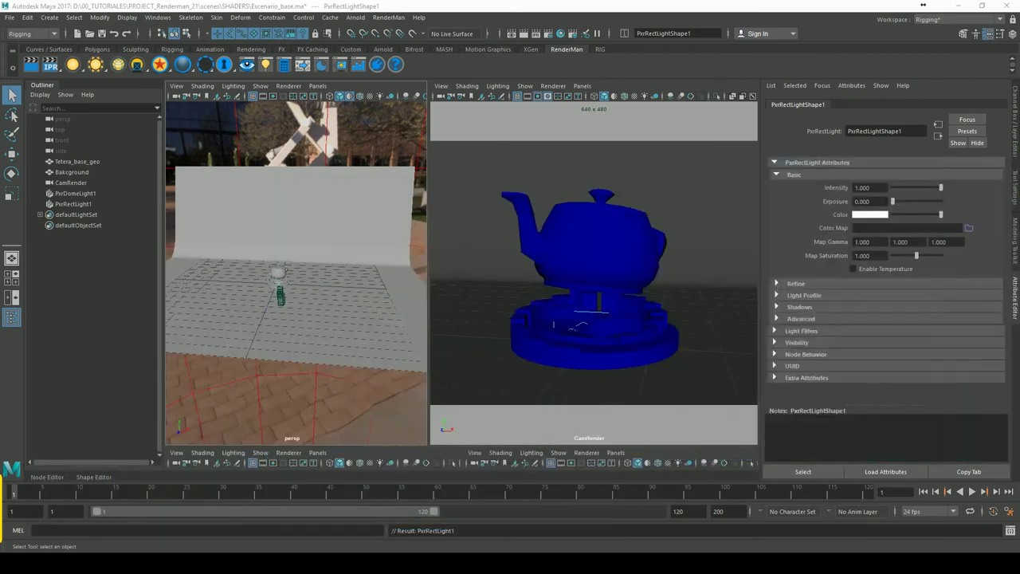
Raise PxrRectLight1 above the teapot and hide PxrDomeLight1
key("w")
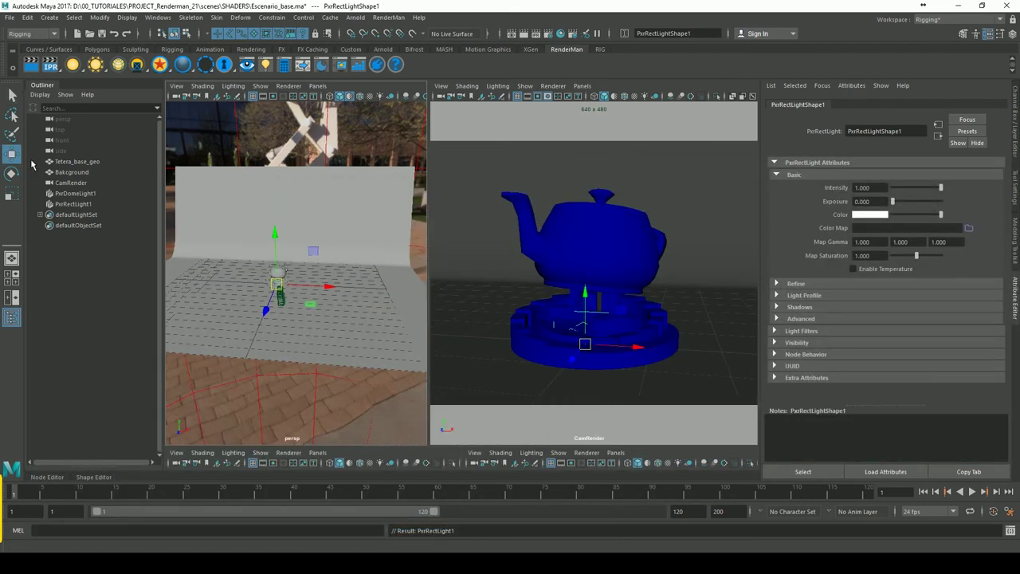
left_click_drag(590, 289, 566, 188)
left_click_drag(275, 239, 275, 193)
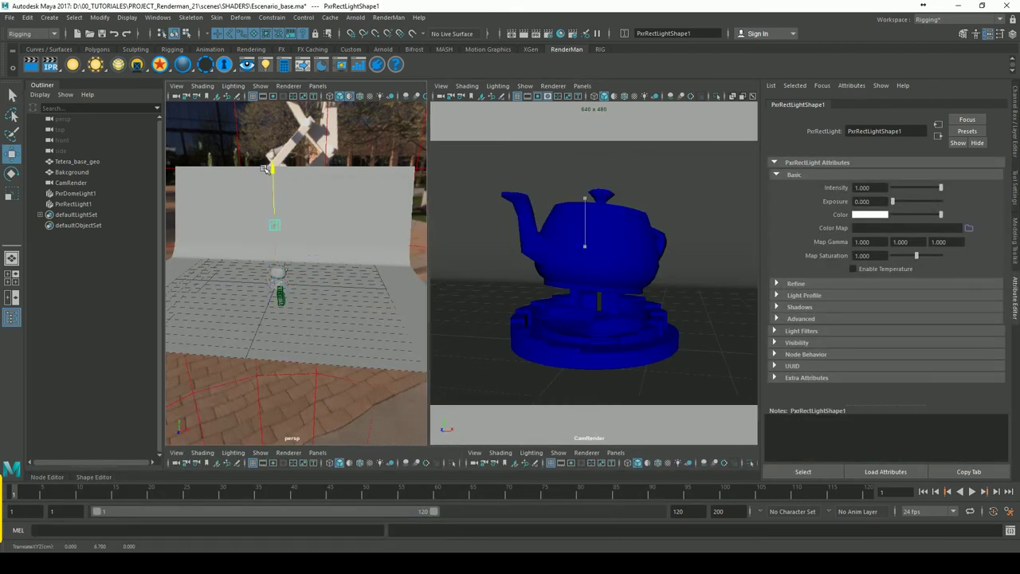
left_click(355, 157)
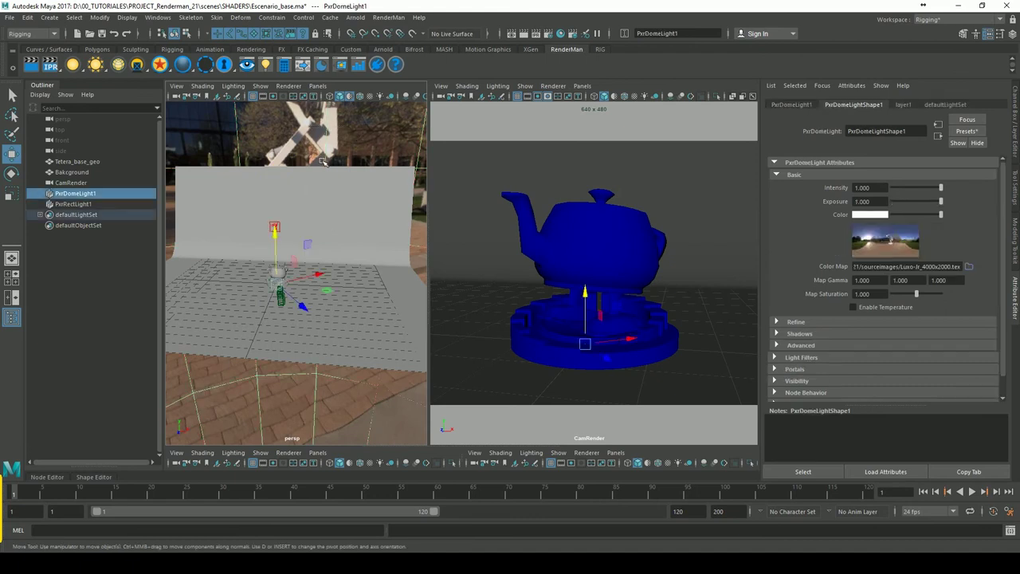
key("h")
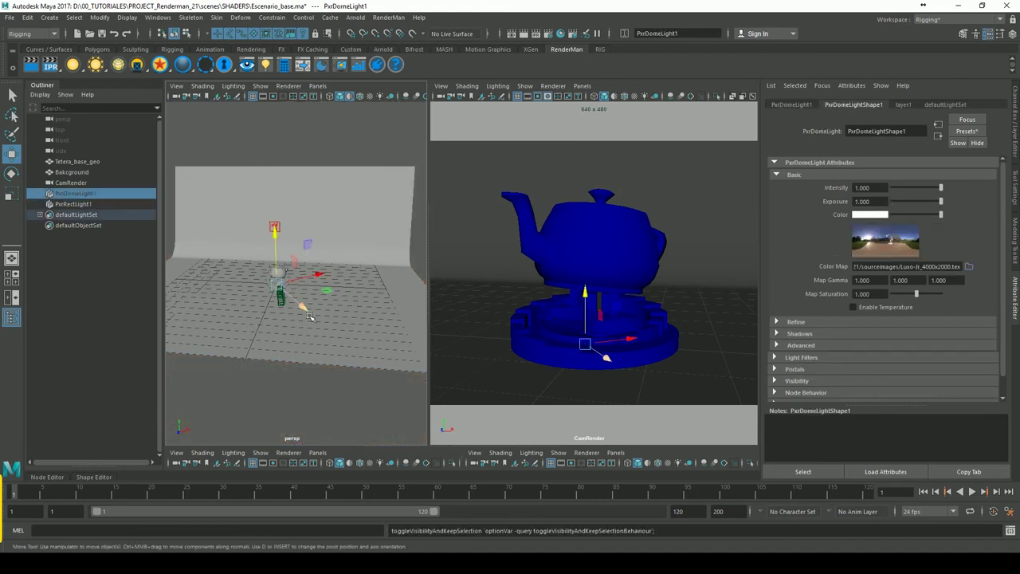
left_click_drag(302, 307, 295, 261)
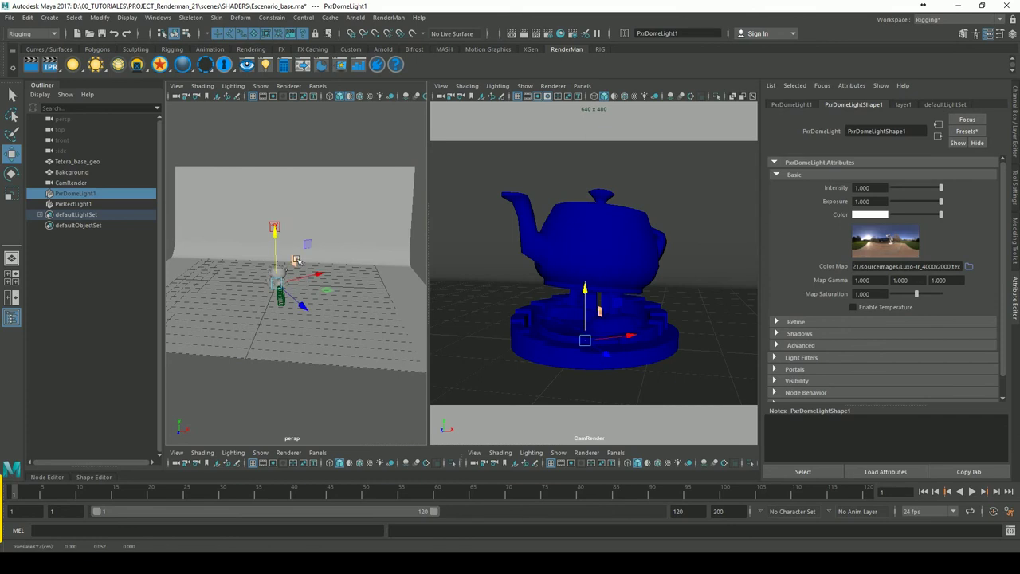
left_click(80, 204)
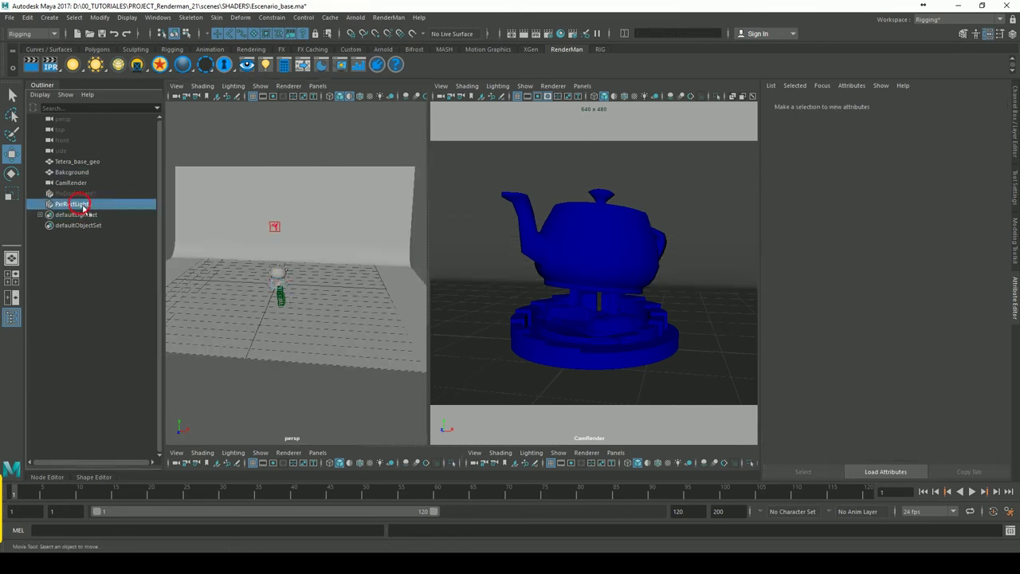
Look through the rect light to re-aim it, then return to the persp camera
left_click(317, 85)
left_click(353, 130)
mouse_move(311, 313)
left_mouse_down("alt")
mouse_move(287, 318)
mouse_move(318, 303)
left_mouse_up("alt")
right_click_drag(319, 319, 334, 277, "alt")
left_click_drag(333, 277, 353, 200, "alt")
left_click(319, 85)
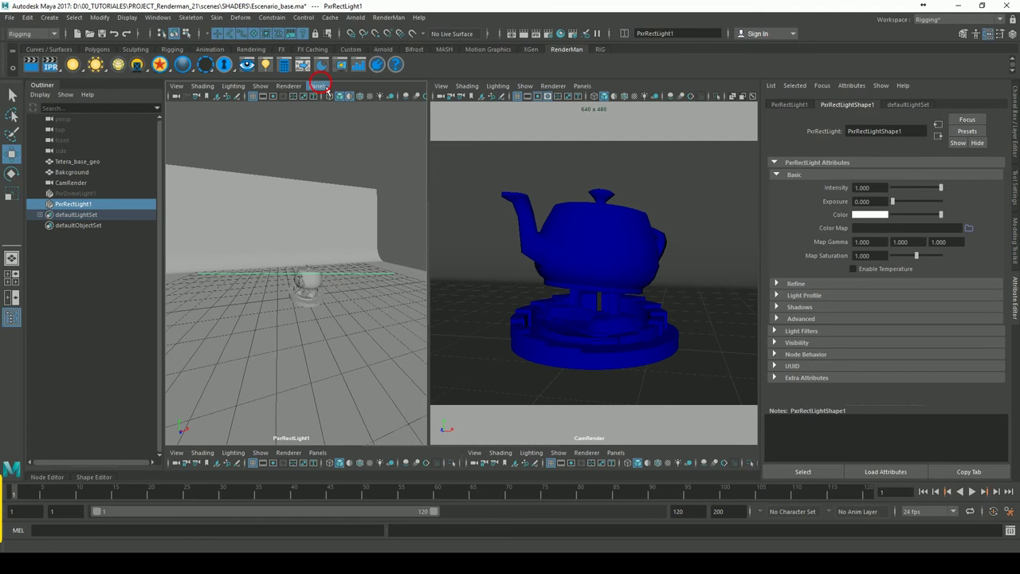
left_click(454, 110)
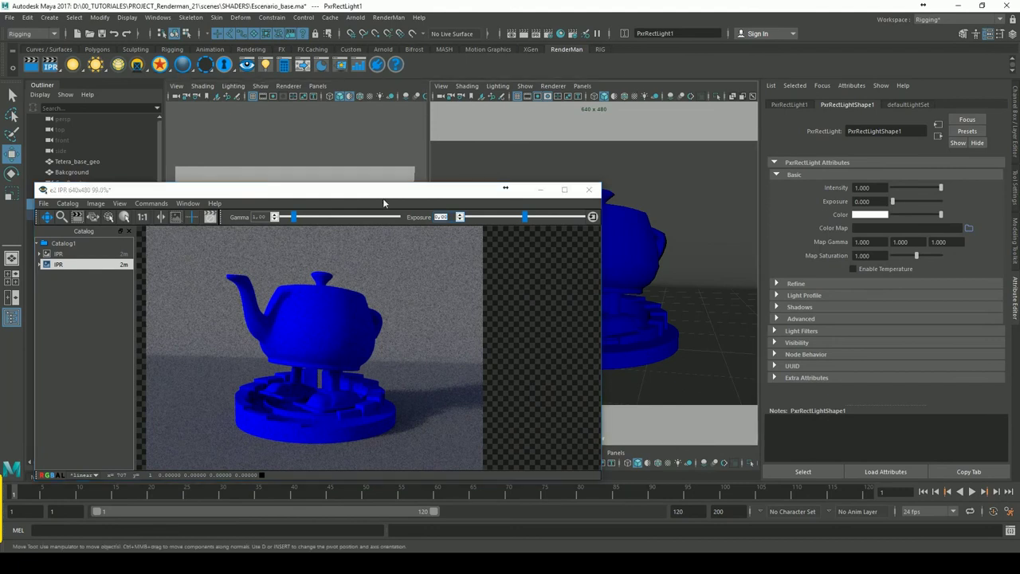
Start a new IPR of the rect-lit scene, then shrink the catalog pane and widen the viewer
left_click_drag(398, 200, 543, 172)
left_click_drag(747, 244, 527, 243)
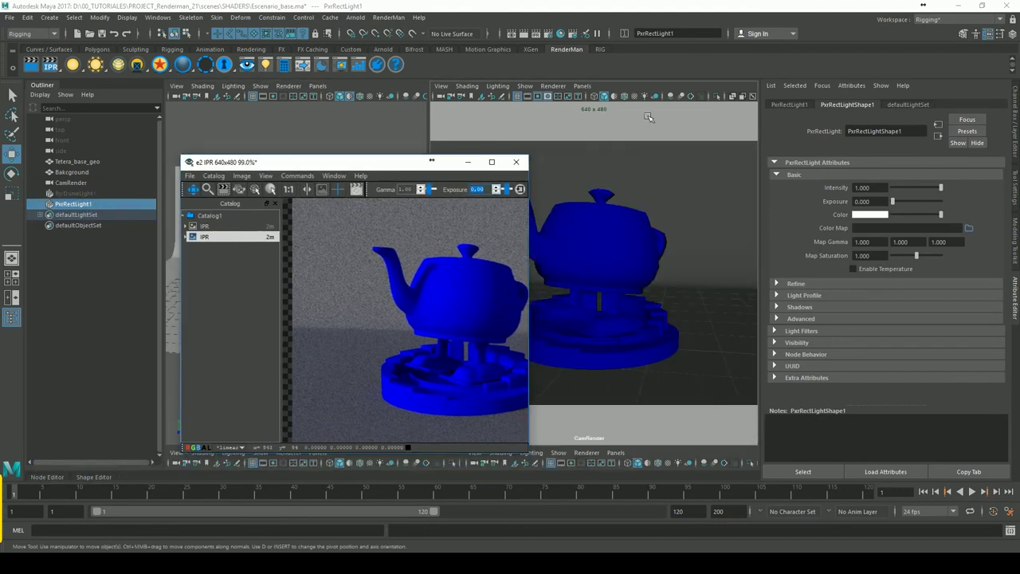
left_click(50, 64)
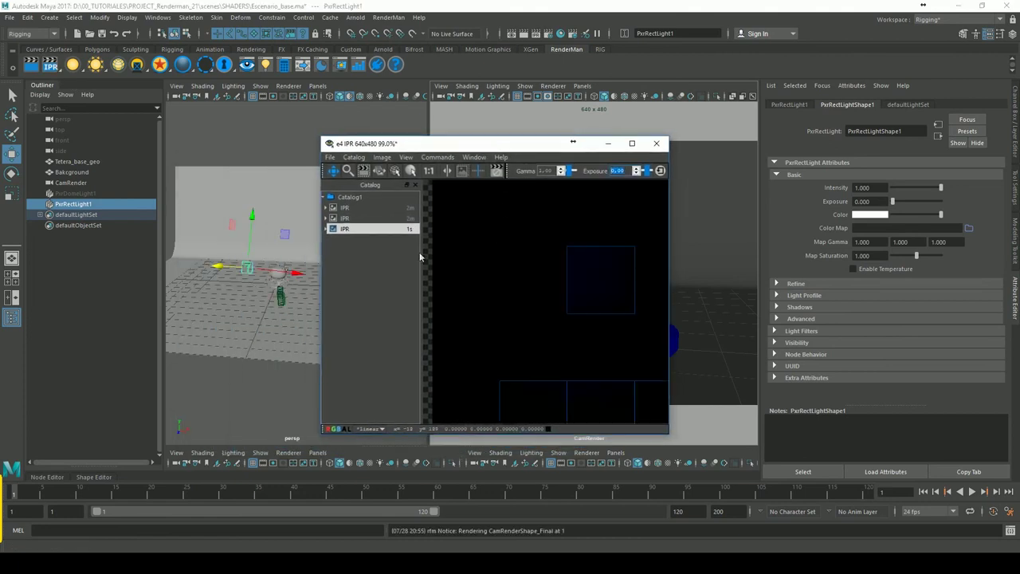
left_click_drag(424, 252, 392, 252)
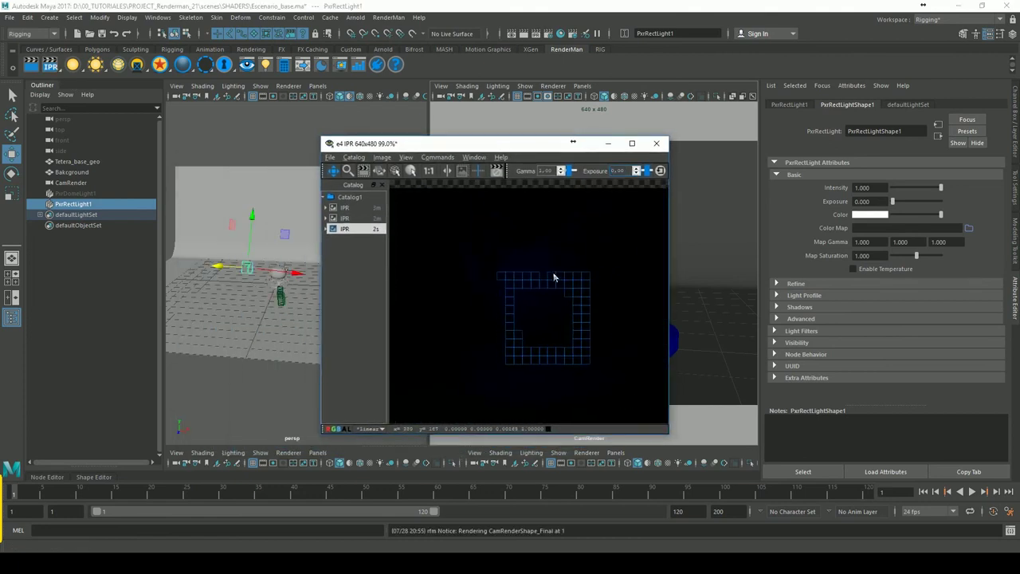
left_click_drag(681, 282, 727, 282)
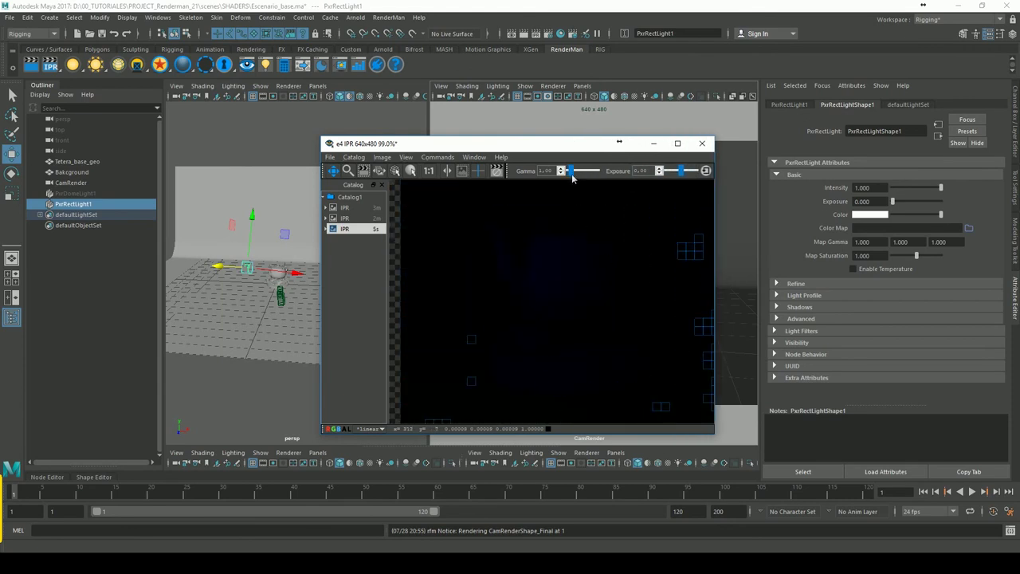
left_click_drag(714, 247, 784, 247)
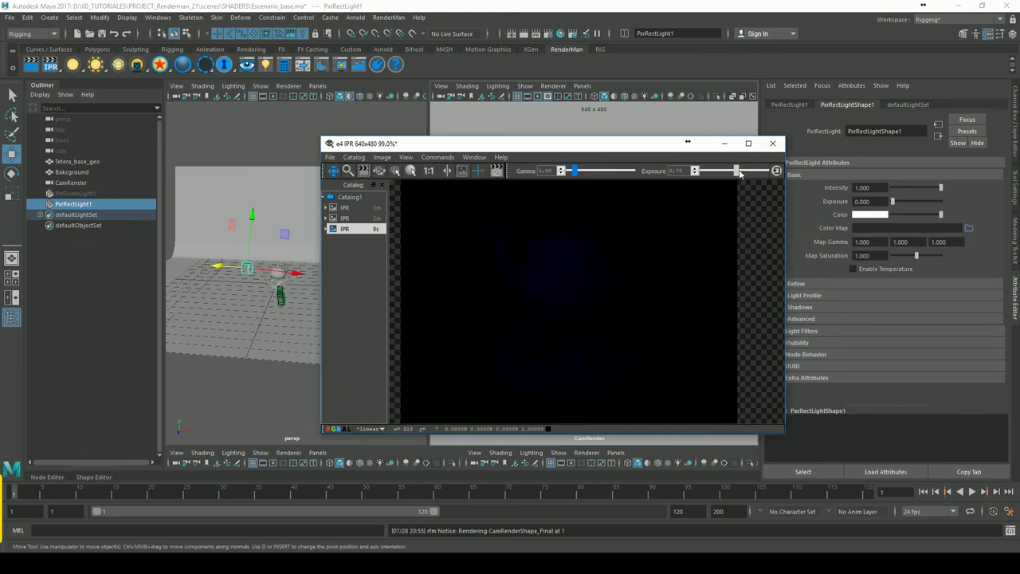
left_click_drag(747, 173, 758, 173)
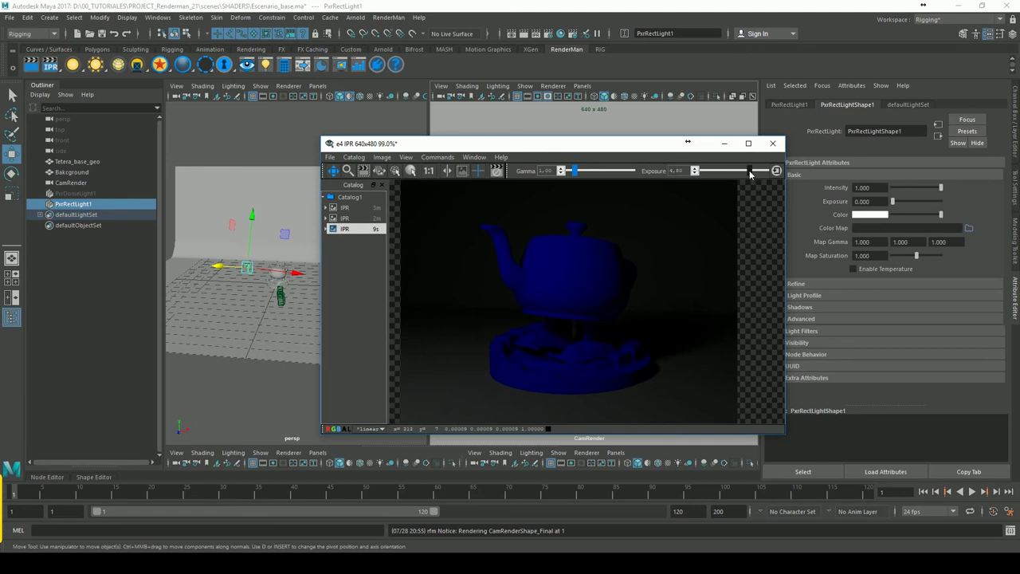
left_click_drag(688, 171, 627, 175)
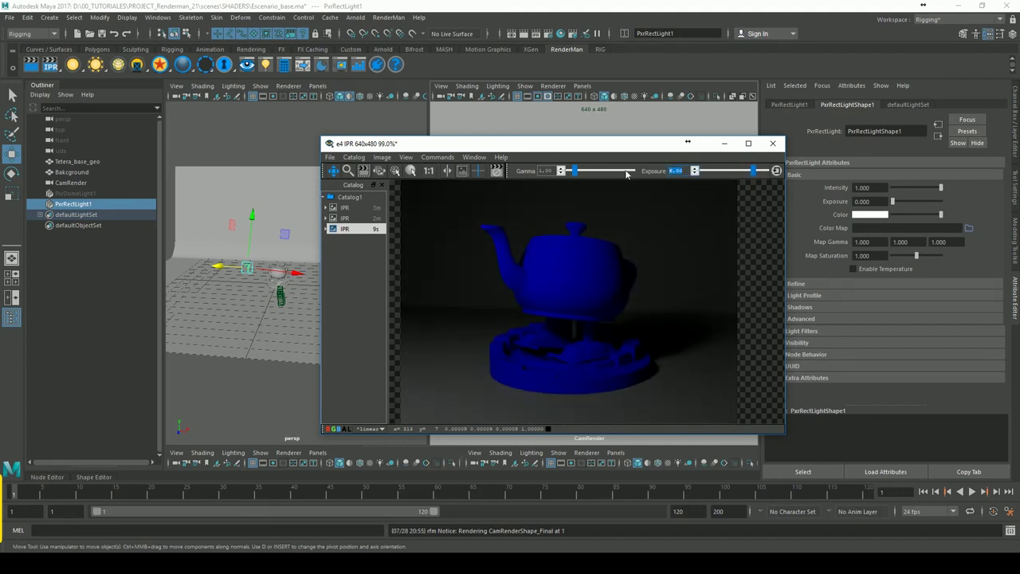
type("0")
key("Return")
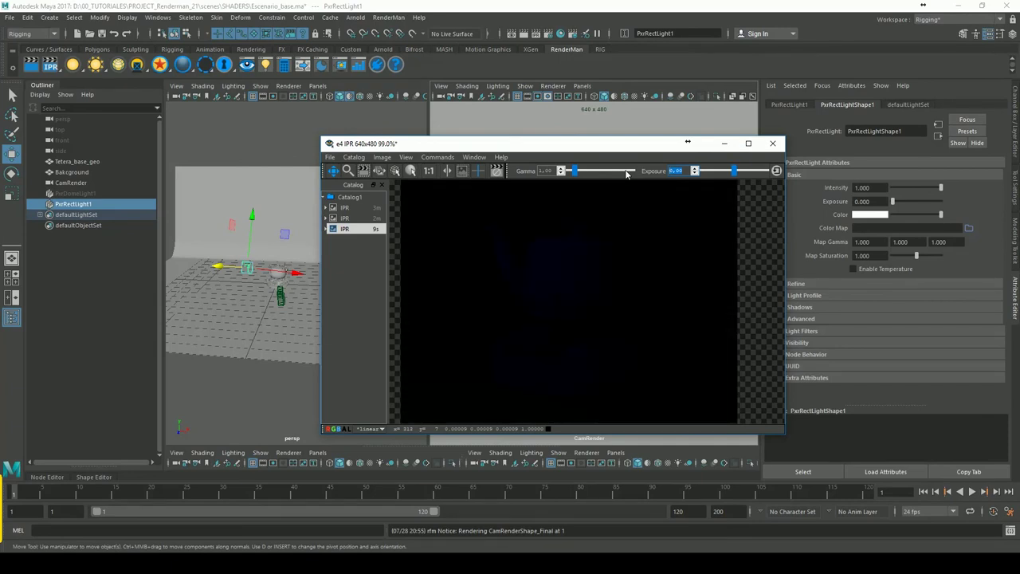
Set PxrRectLightShape1 Exposure to 6 in the Attribute Editor
left_click(73, 204)
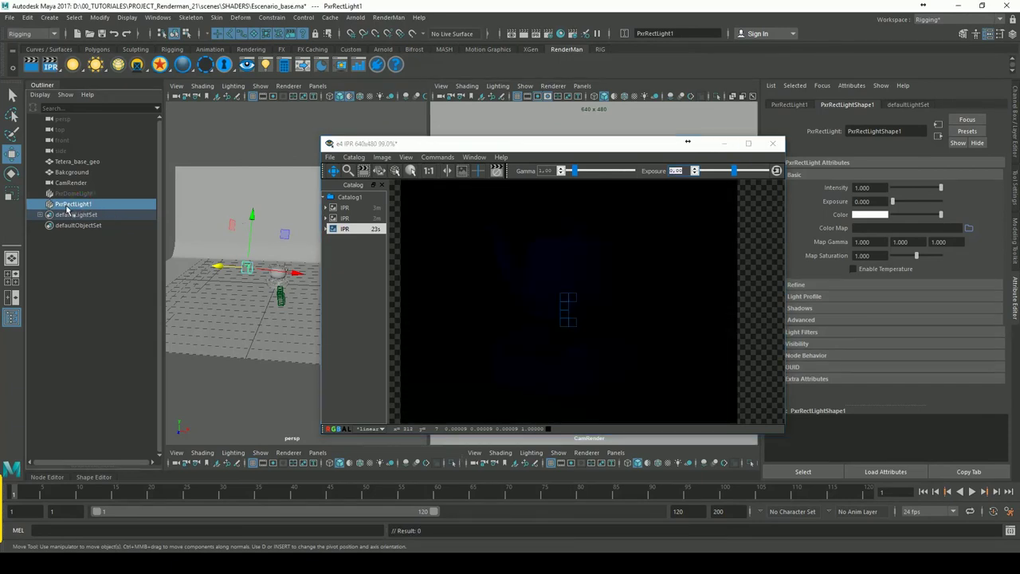
left_click(853, 202)
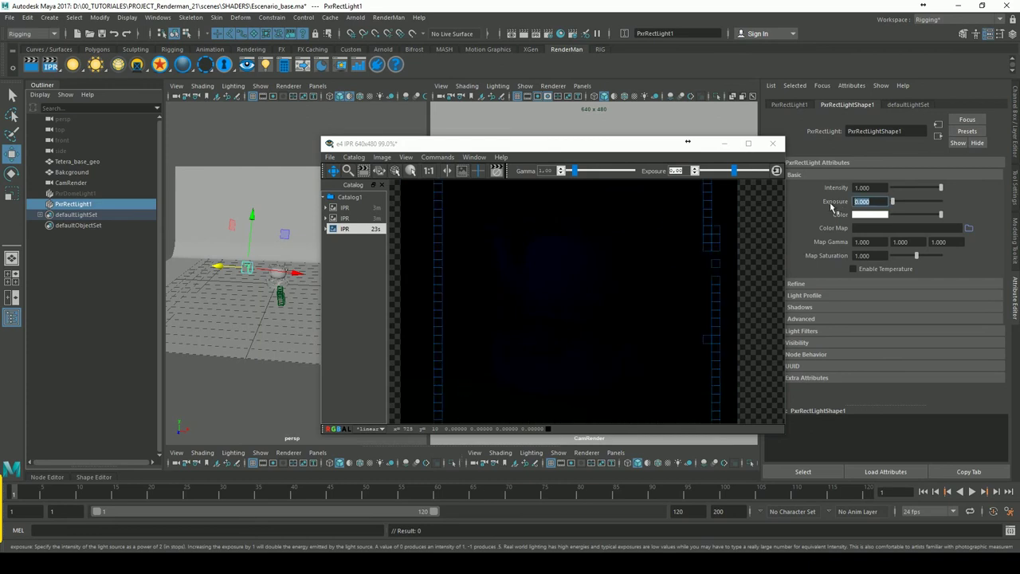
type("6")
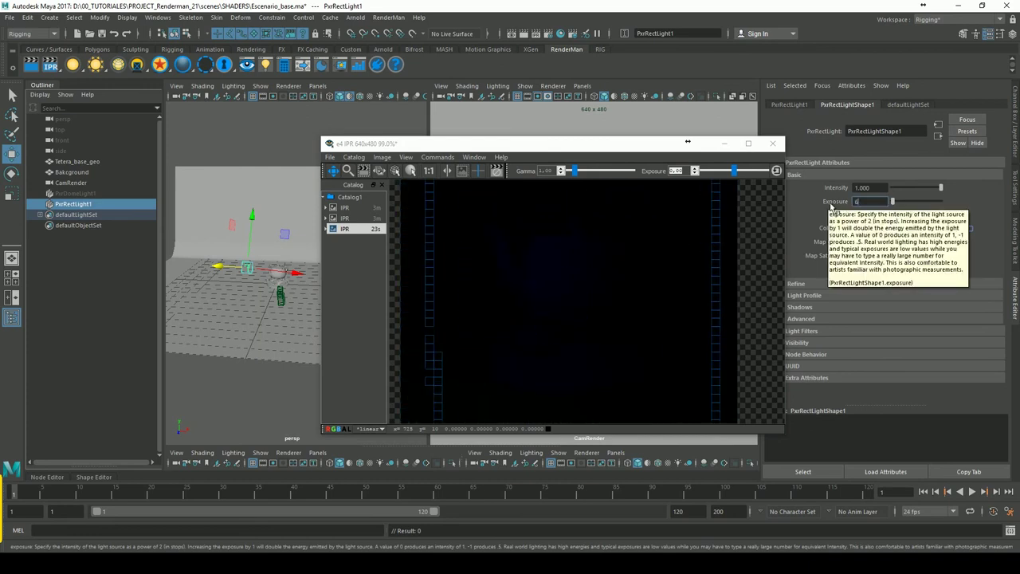
key("Return")
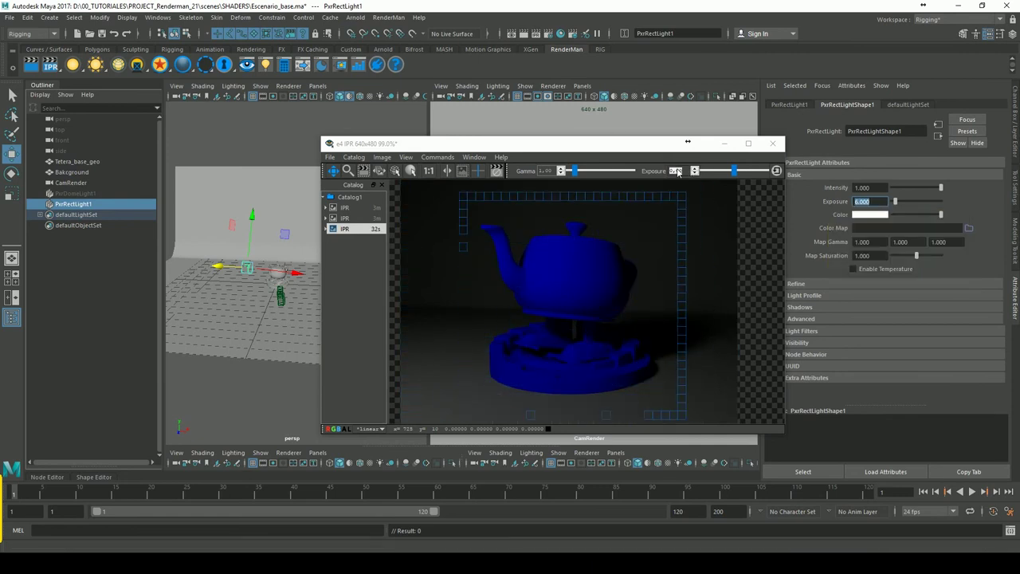
left_click_drag(614, 146, 558, 143)
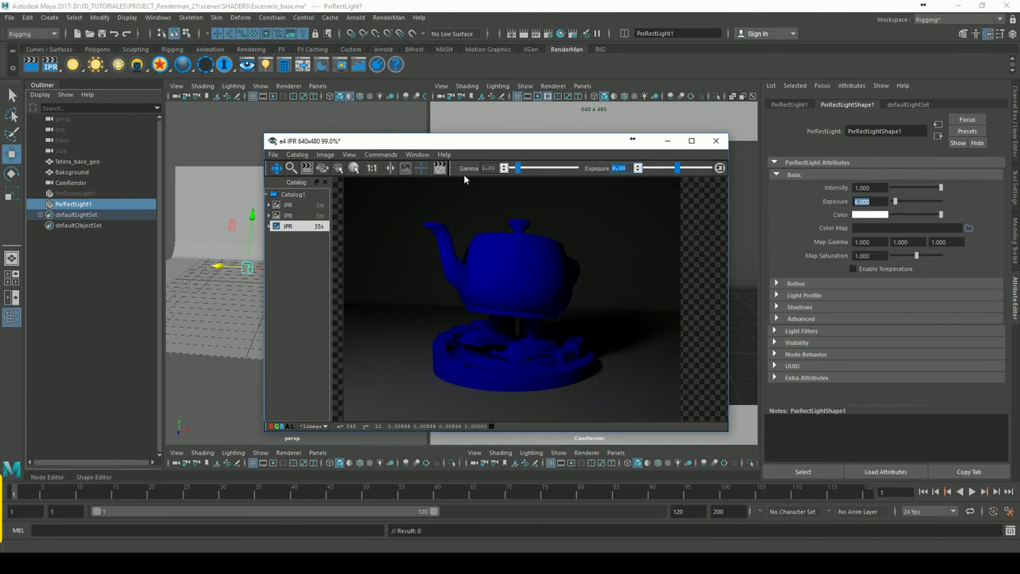
Turn off Monitor Controls to hide the gamma and exposure fields
left_click_drag(476, 148, 452, 145)
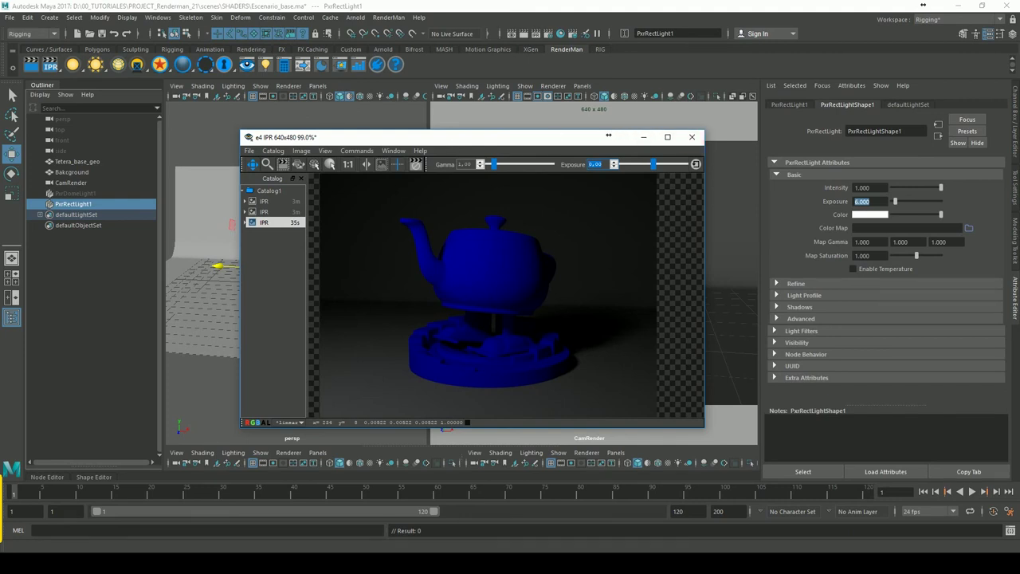
left_click(393, 151)
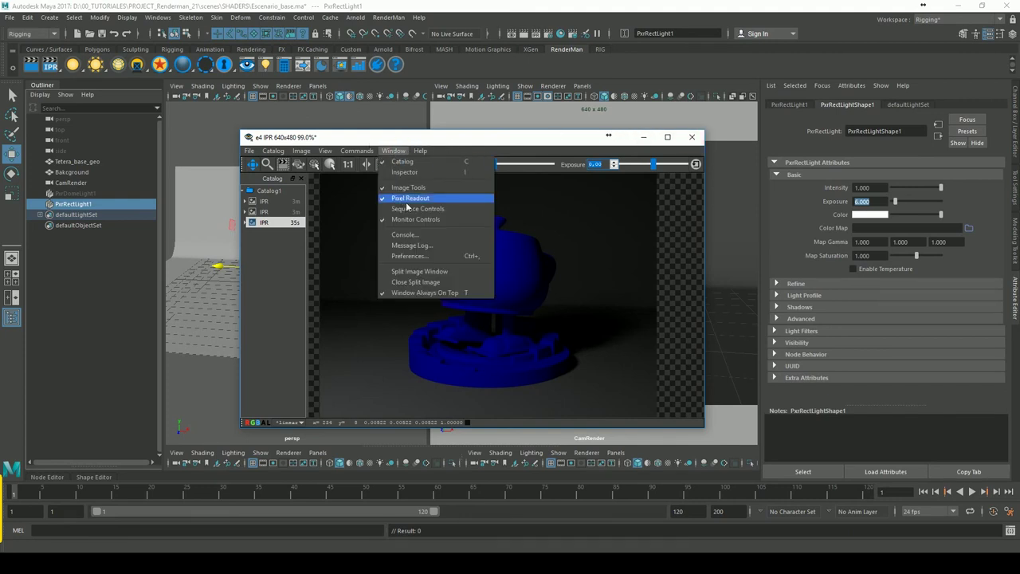
left_click(439, 220)
Open and close the it console, then bring up the viewer Preferences
left_click(399, 151)
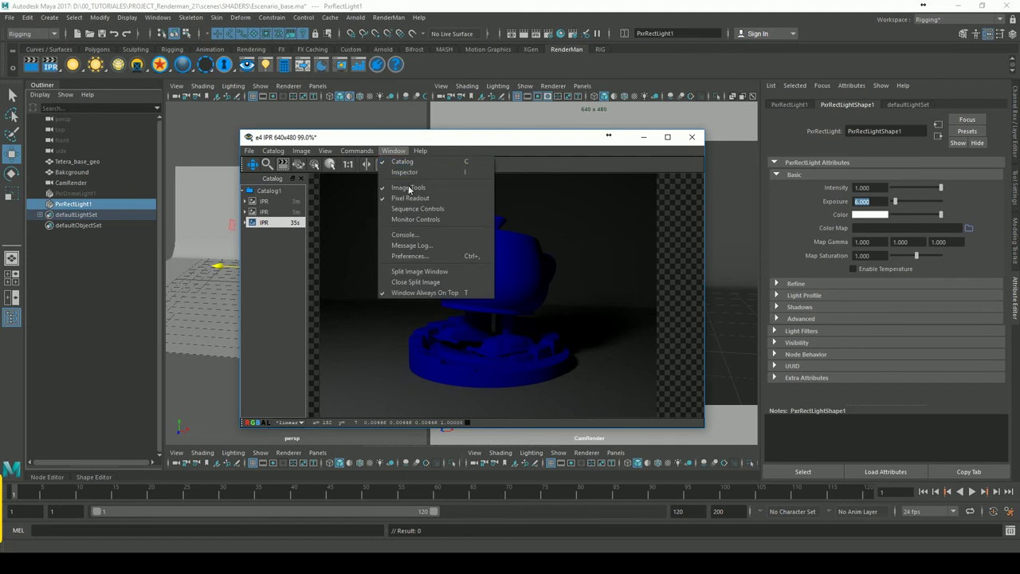
left_click(434, 235)
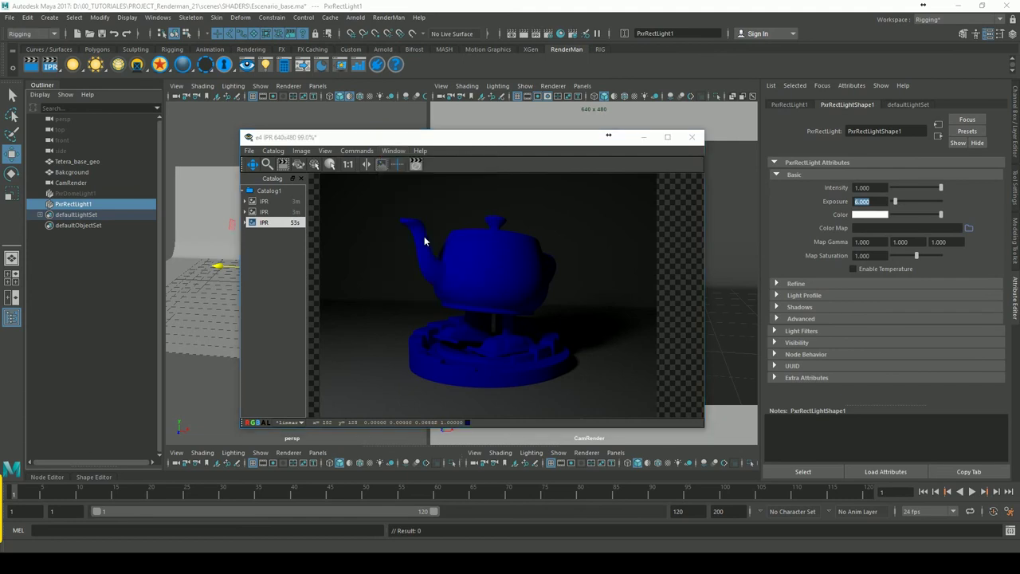
left_click_drag(534, 142, 744, 157)
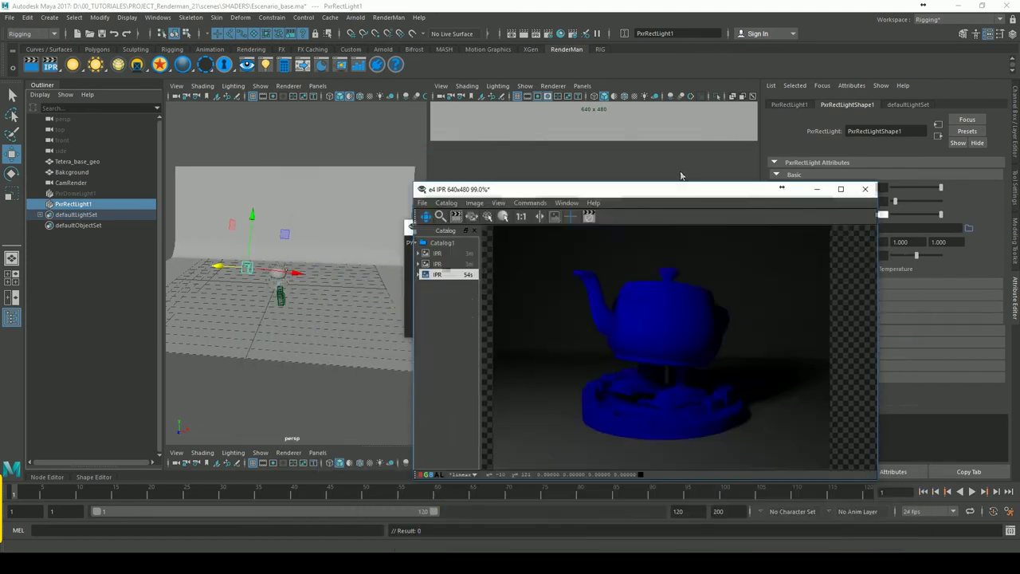
left_click_drag(437, 227, 202, 194)
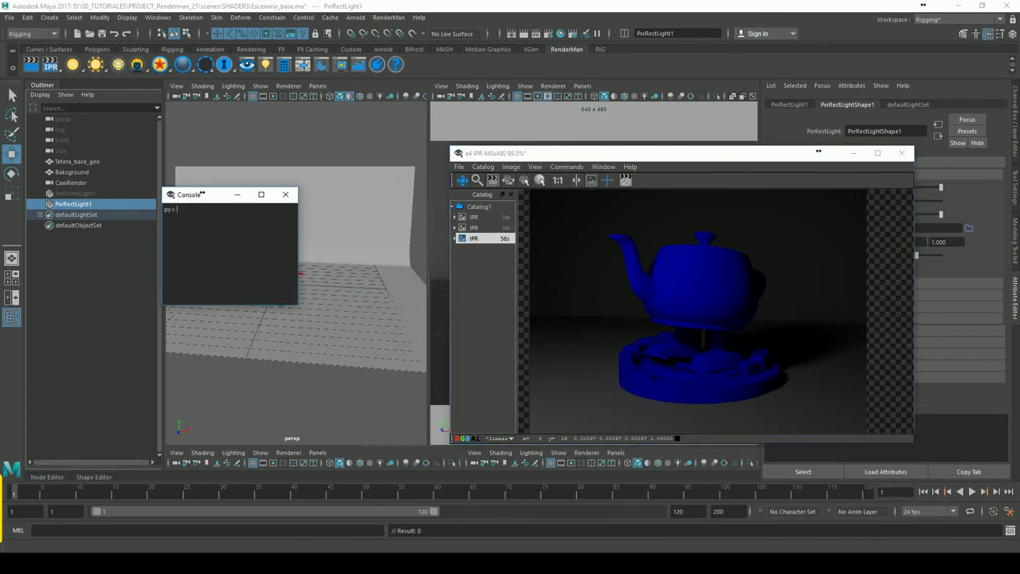
left_click(286, 194)
left_click_drag(628, 153, 407, 122)
left_click(382, 135)
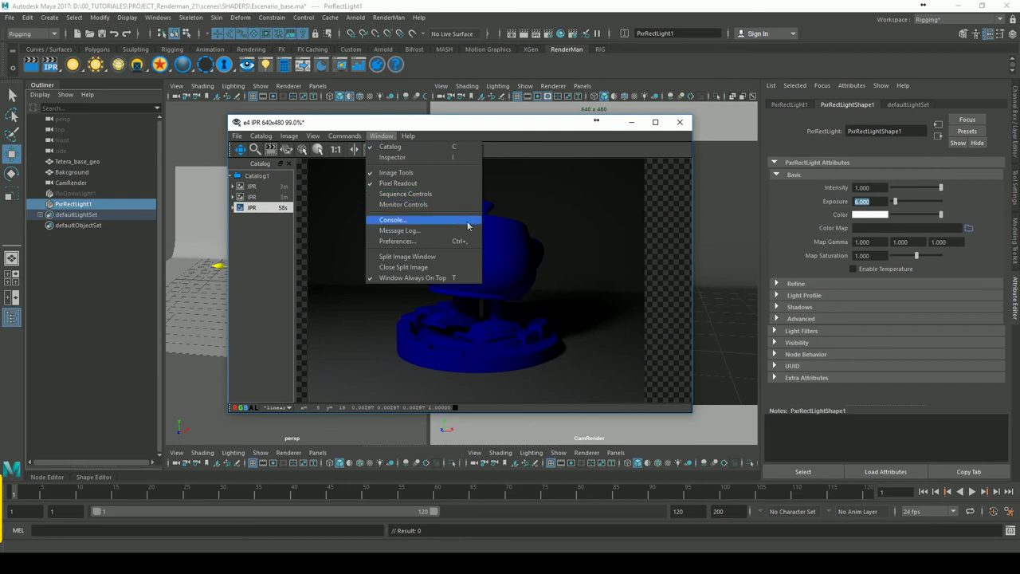
left_click(399, 241)
left_click_drag(479, 122, 768, 288)
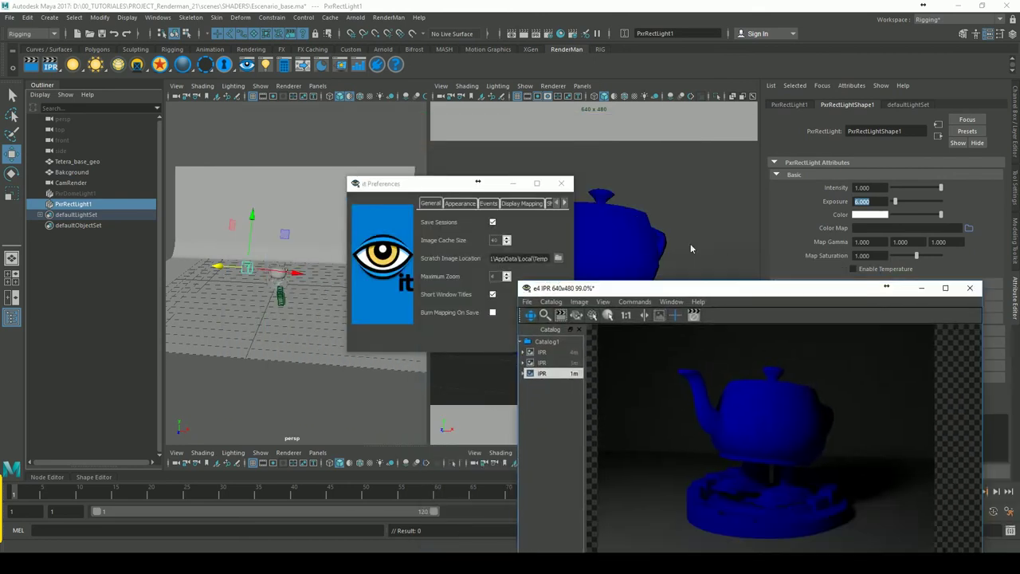
Browse the Appearance, Events and Display Mapping pages, leaving Rendered 8 Bit on linear
left_click_drag(691, 288, 602, 141)
left_click_drag(400, 184, 217, 184)
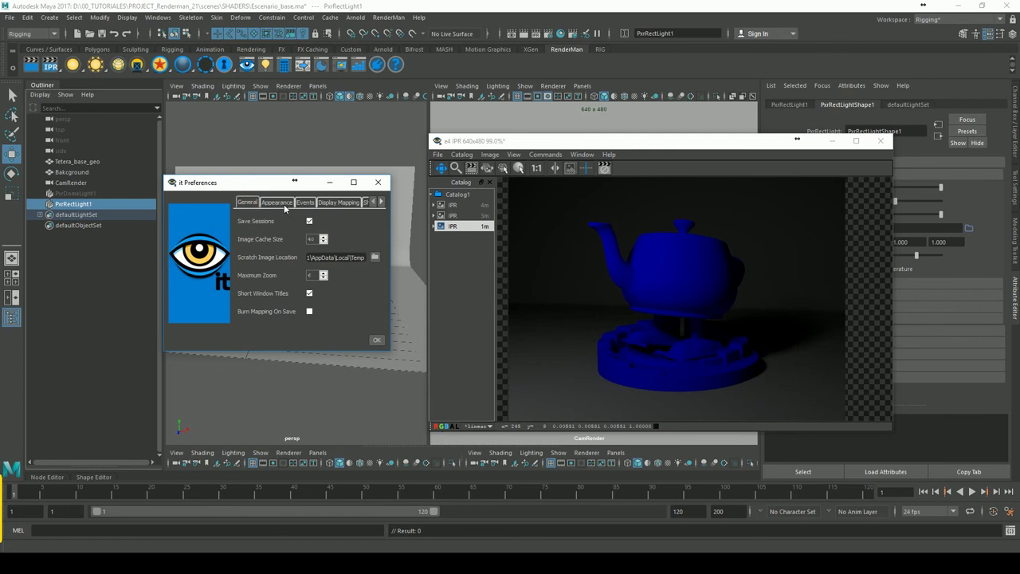
left_click(278, 204)
left_click(311, 205)
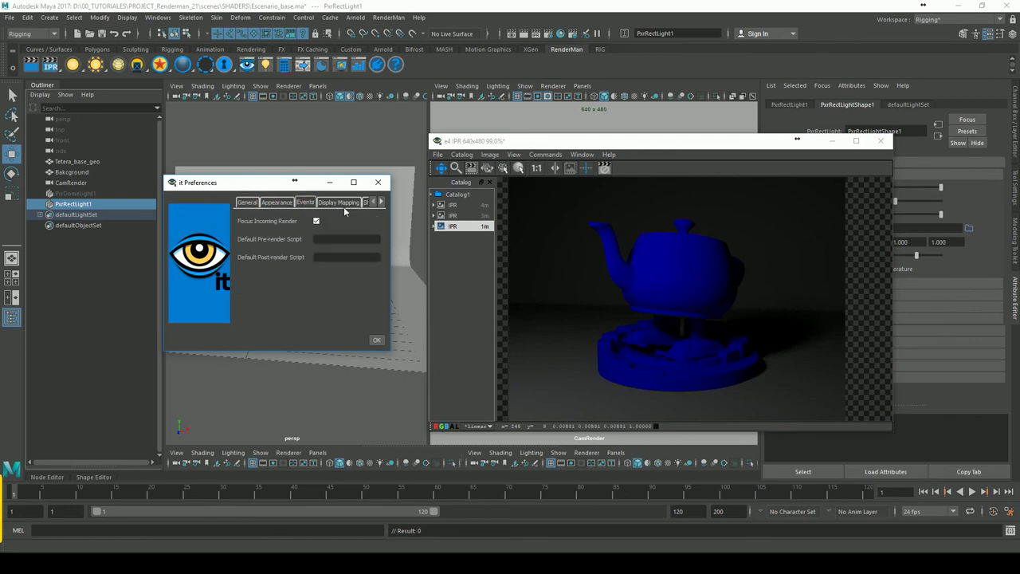
left_click(342, 204)
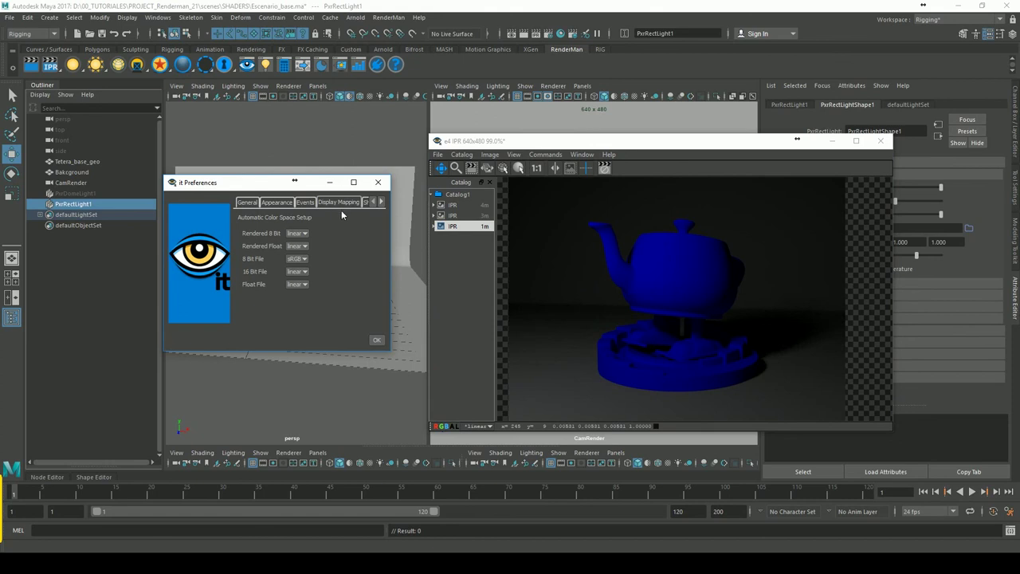
left_click(306, 234)
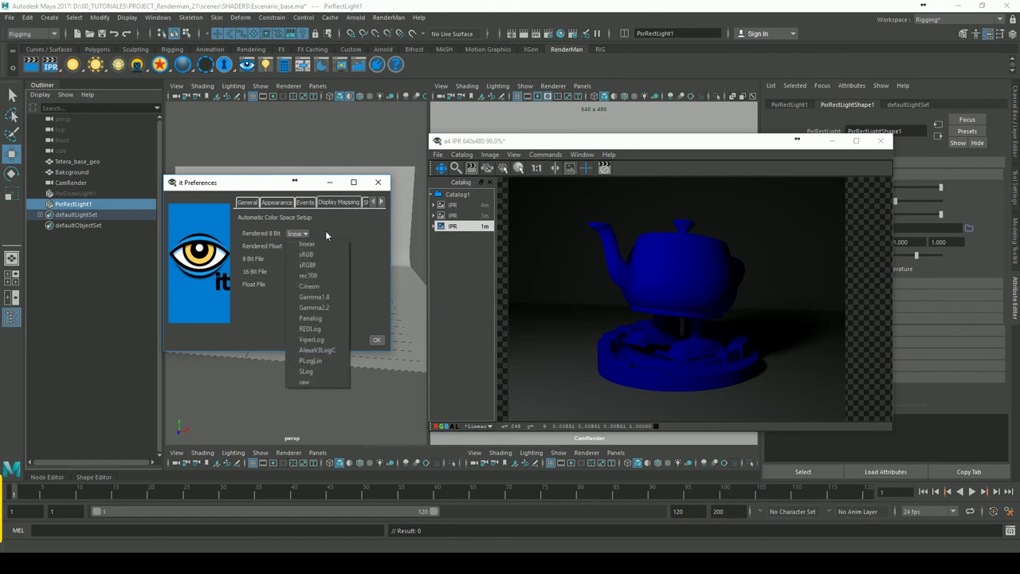
left_click(328, 228)
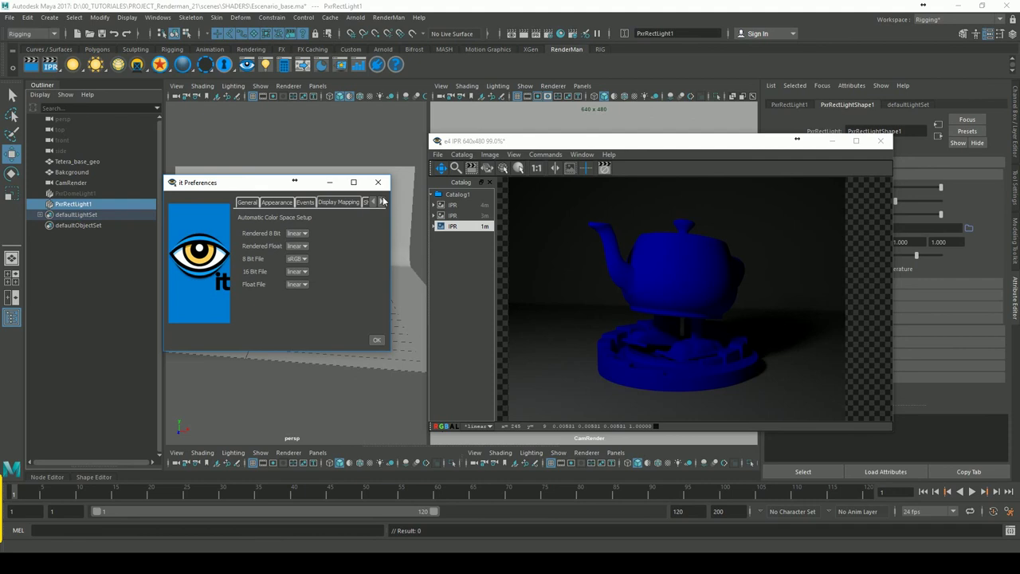
Inspect the About entry on the Shortcuts page, then close the Preferences dialog
left_click(381, 204)
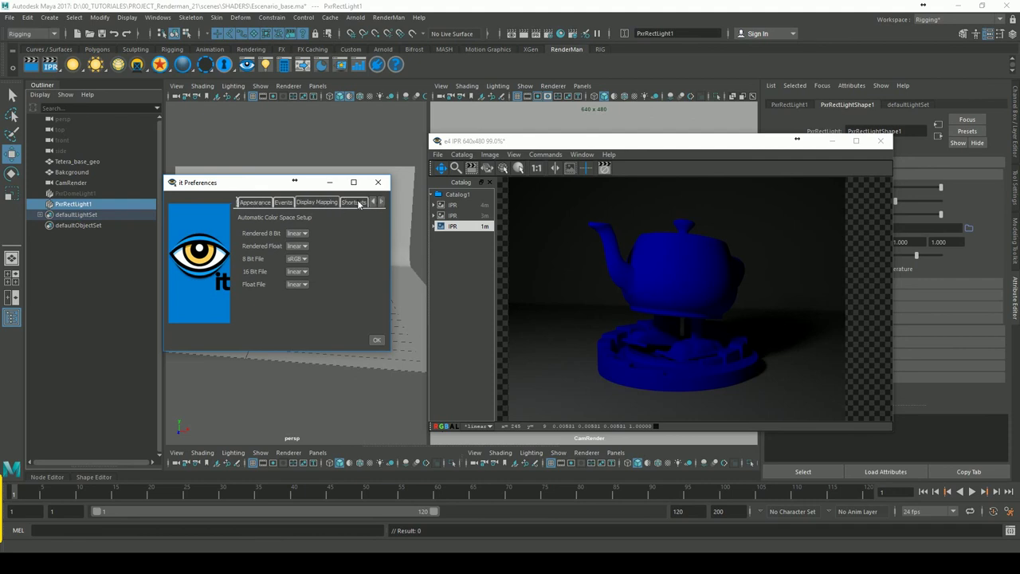
left_click(357, 204)
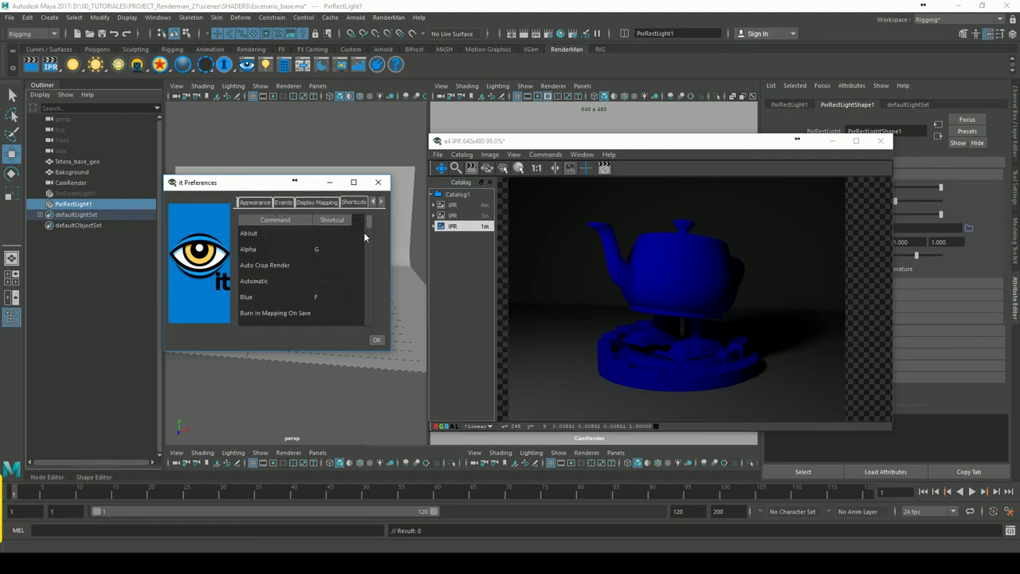
mouse_move(370, 232)
left_mouse_down()
mouse_move(369, 249)
mouse_move(373, 214)
left_mouse_up()
left_click(323, 238)
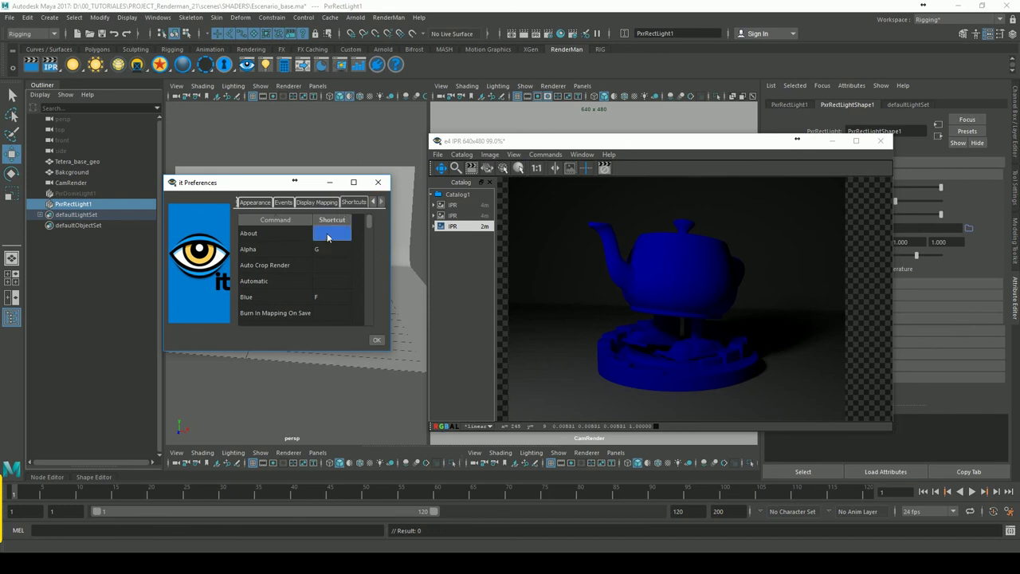
double_click(326, 237)
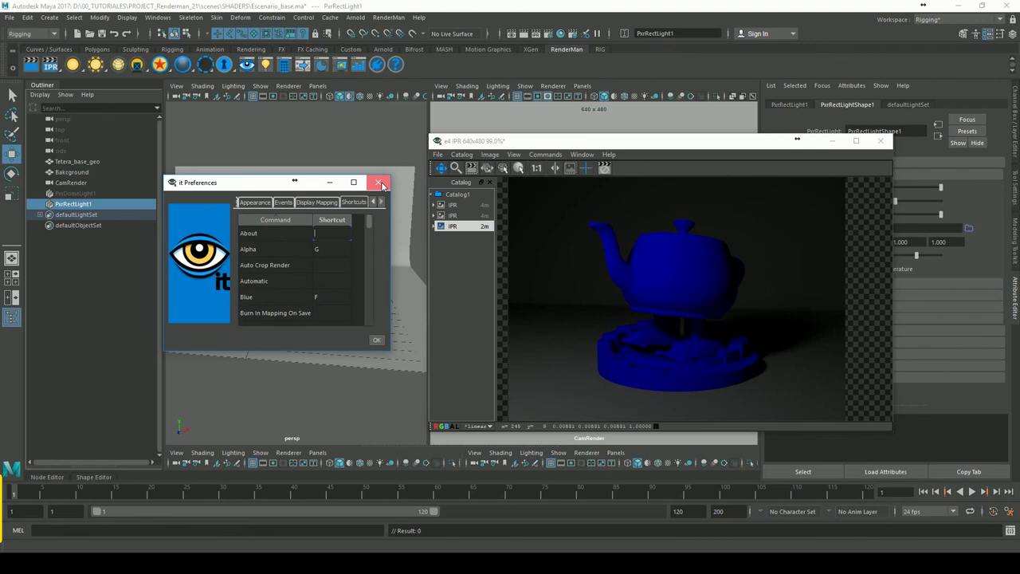
left_click(379, 183)
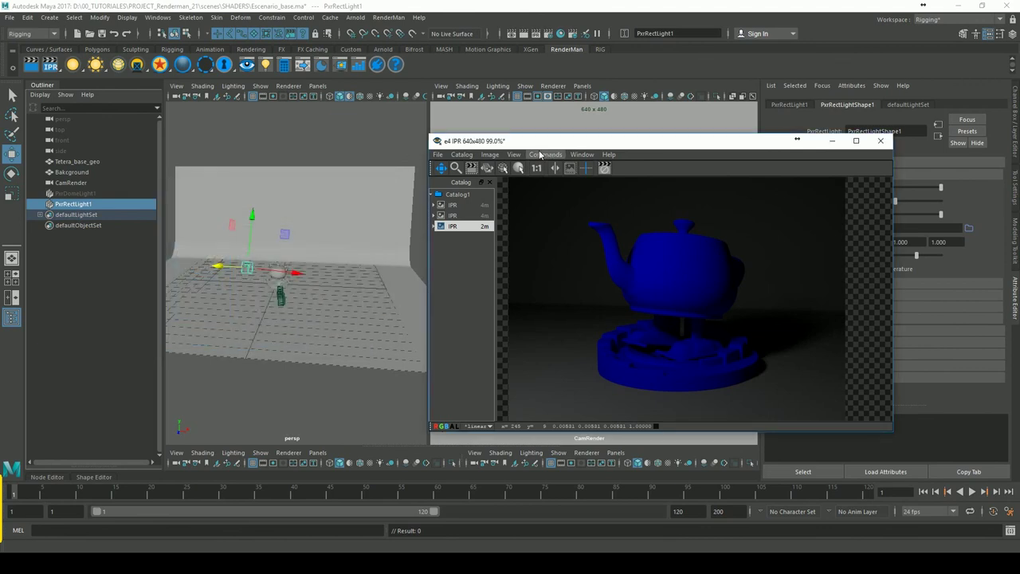
Open the it viewer's Preferences from the Window menu, then close them again
left_click(582, 155)
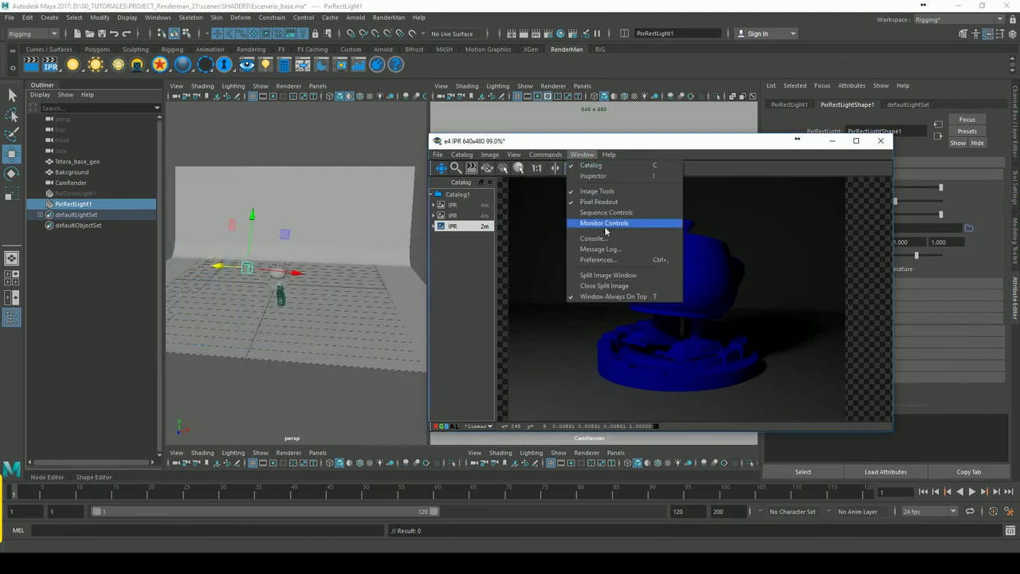
left_click(612, 259)
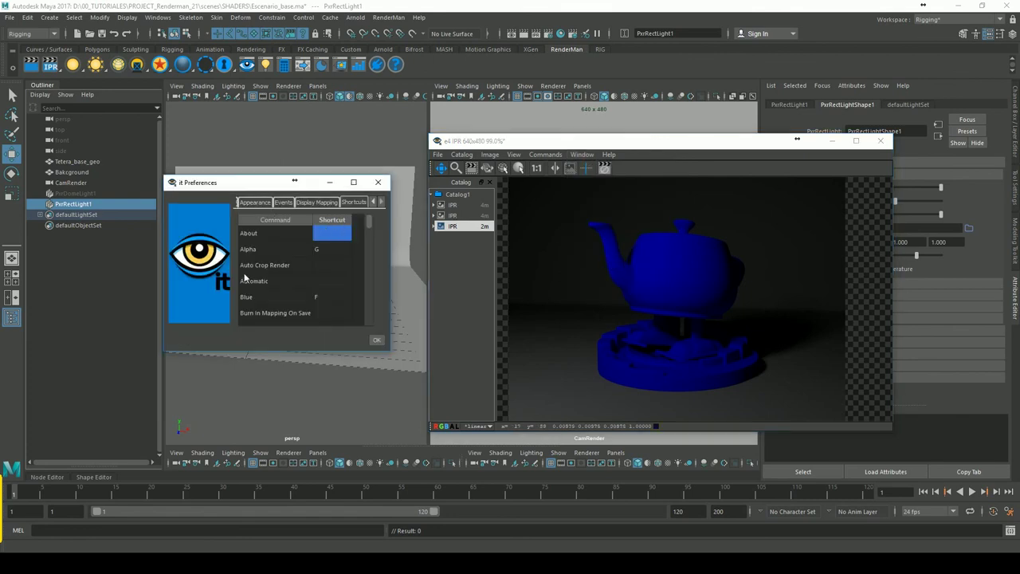
left_click(378, 182)
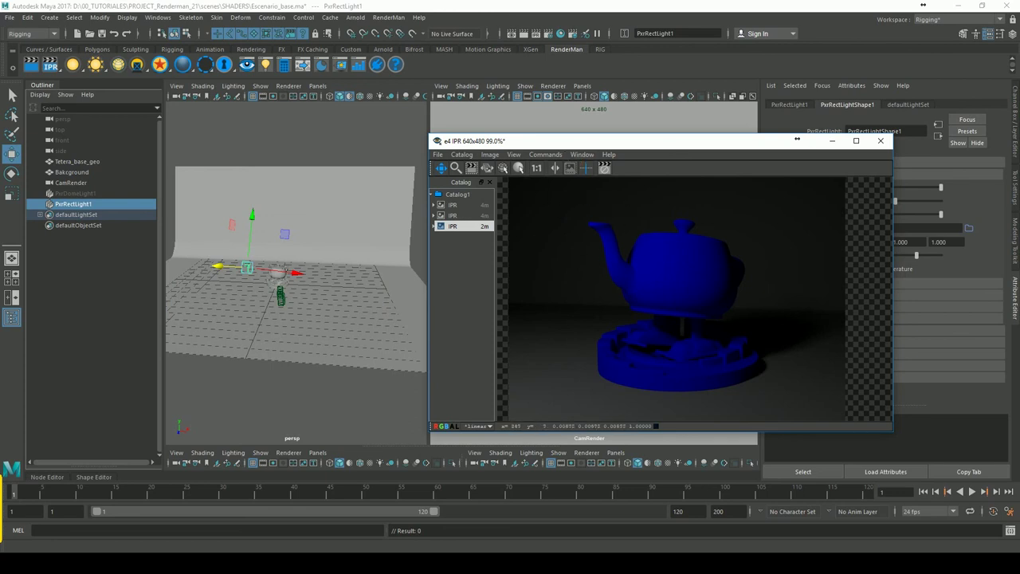
Browse the Catalog and Commands menus, then move the IPR viewer further left
left_click(462, 155)
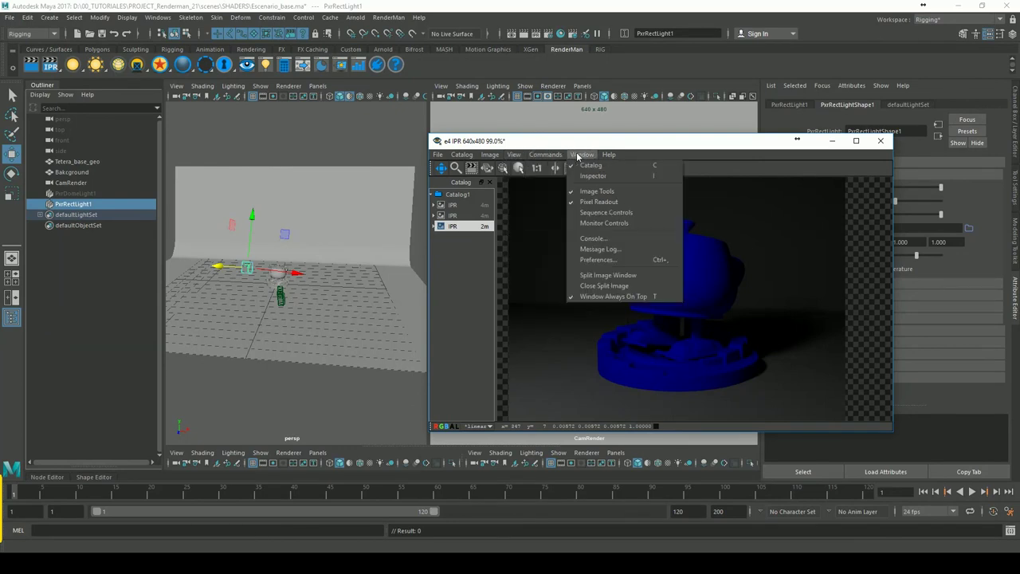
left_click(610, 154)
left_click_drag(579, 141, 395, 136)
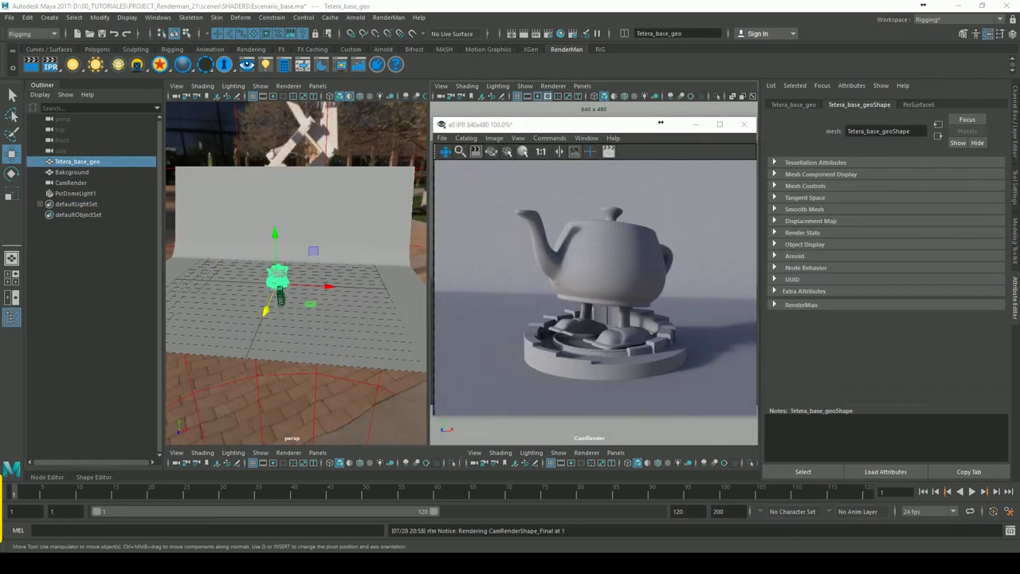
Enable Window Always On Top for the it viewer and shift it left over the viewports
left_click(587, 139)
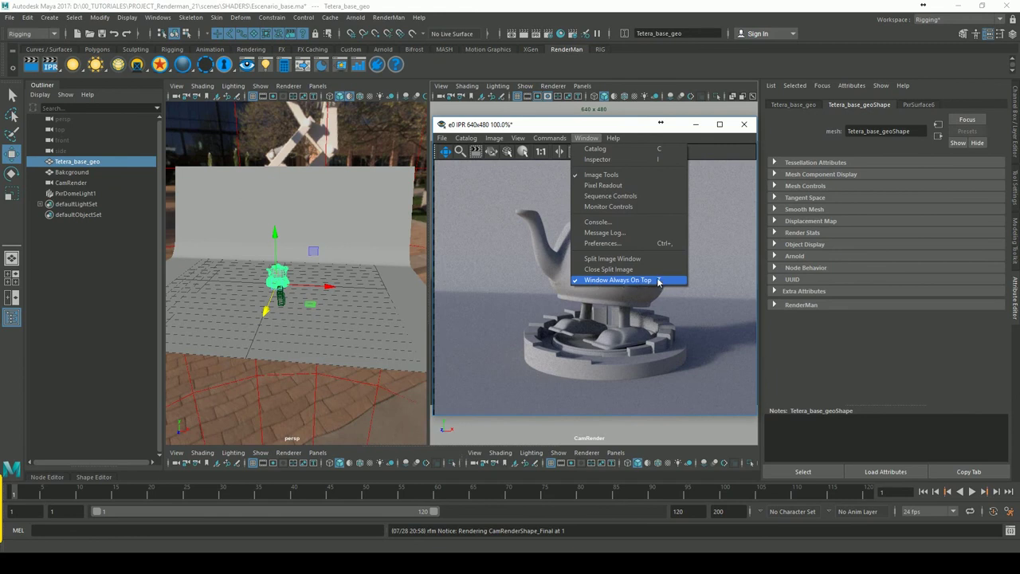
left_click(640, 280)
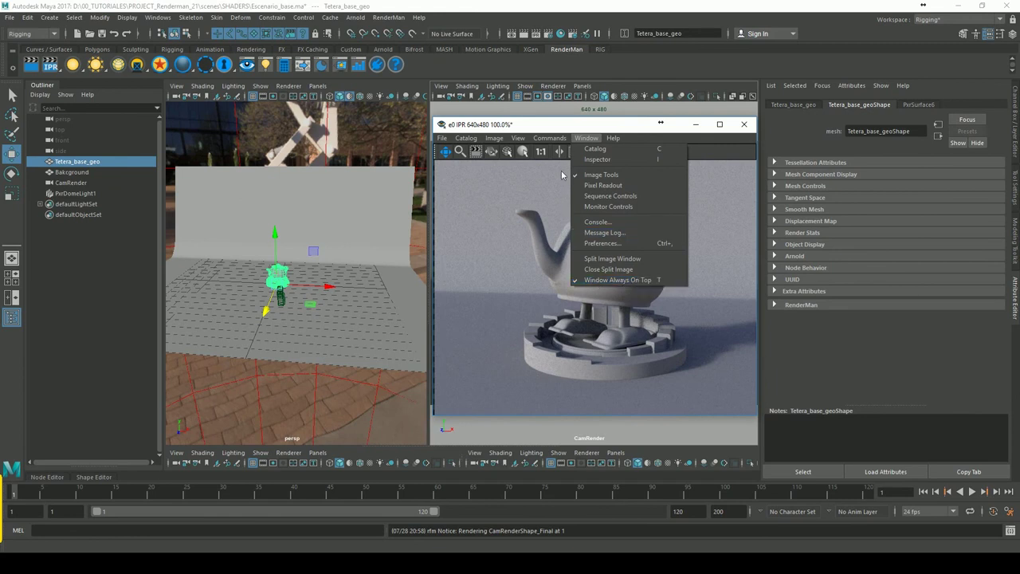
mouse_move(565, 125)
left_mouse_down()
mouse_move(441, 128)
mouse_move(544, 125)
left_mouse_up()
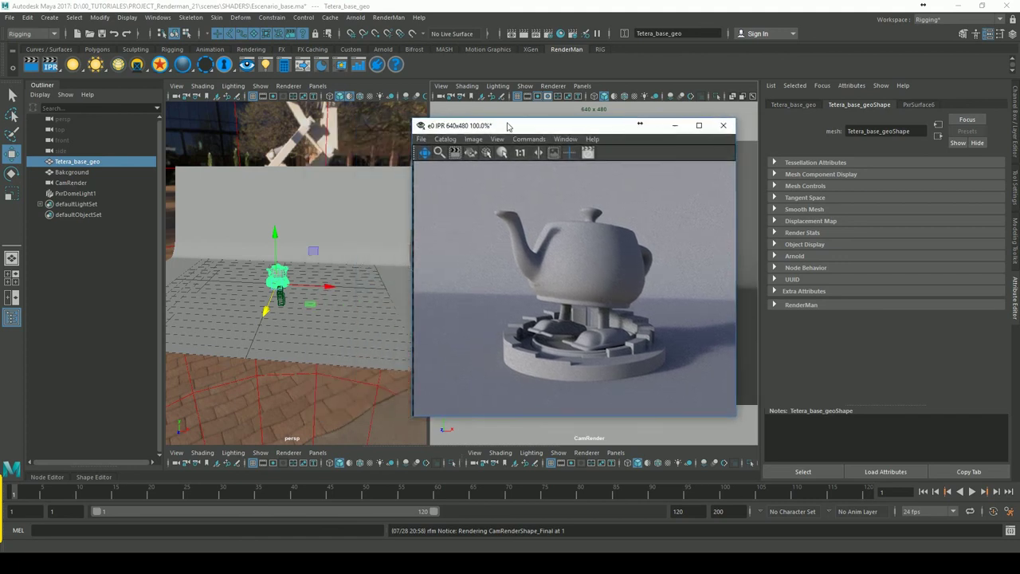
Show the PxrSurface6 shader attributes in Maya and slide the viewer further left
left_click(837, 110)
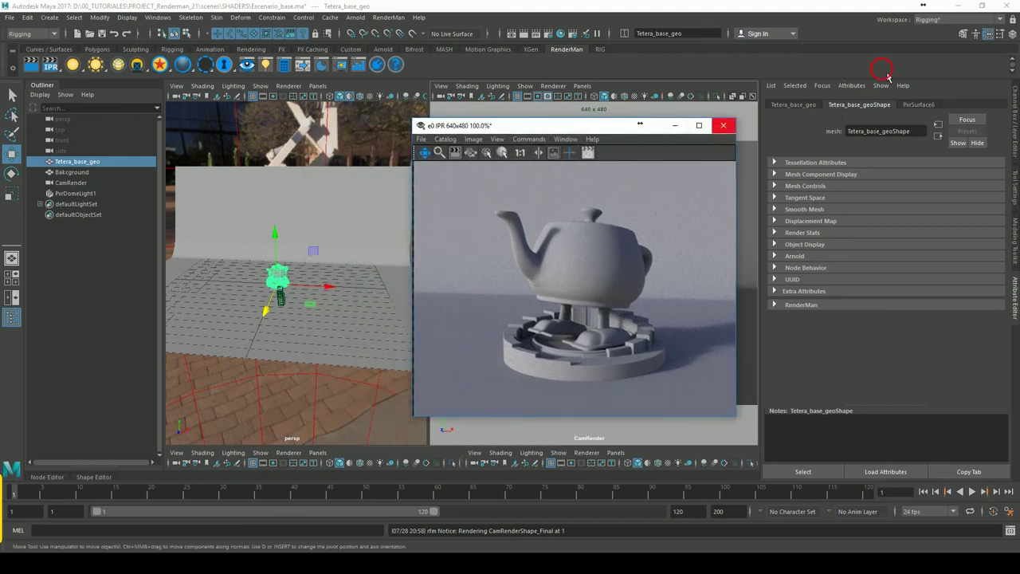
left_click(919, 104)
left_click(853, 104)
left_click(797, 104)
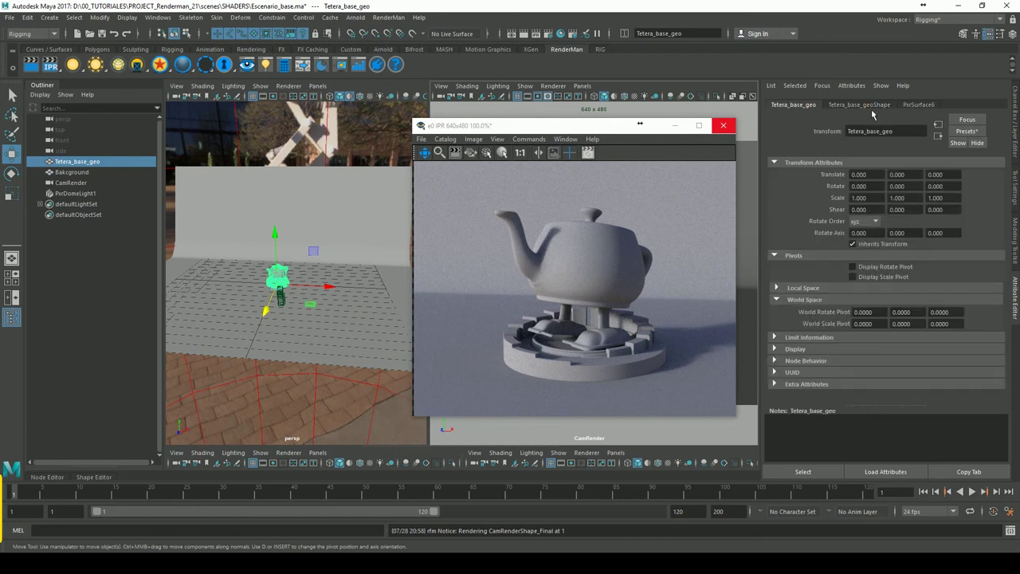
left_click(918, 105)
mouse_move(574, 126)
left_mouse_down()
mouse_move(411, 144)
mouse_move(424, 128)
left_mouse_up()
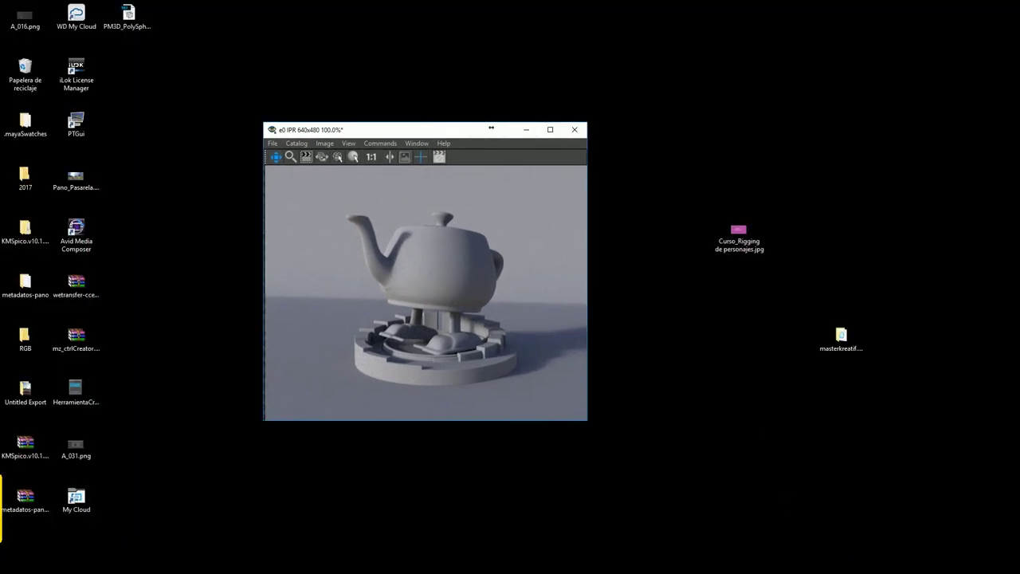
Restore the Maya window, nudge the viewer right, and turn off Always On Top
left_click(431, 510)
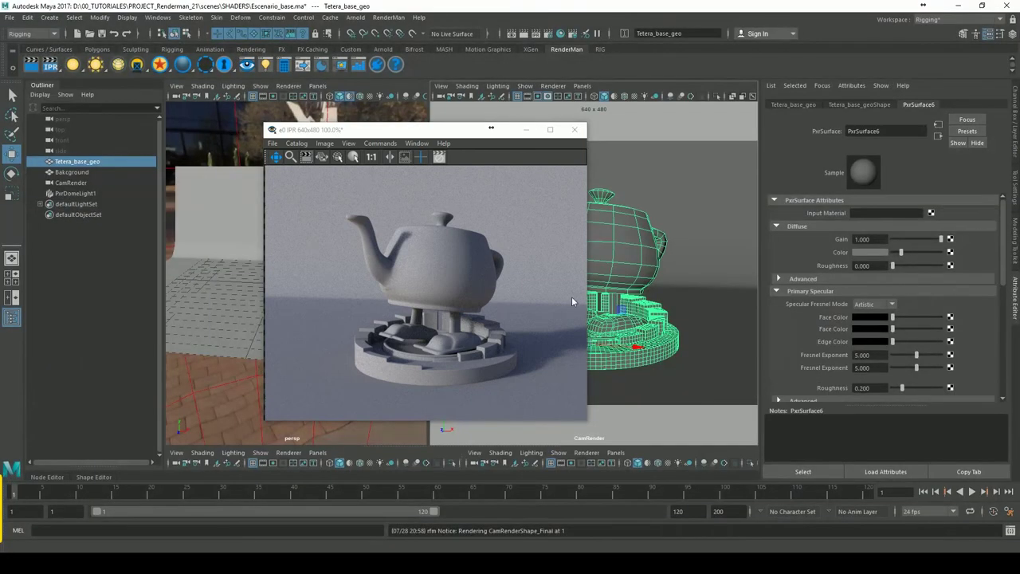
left_click_drag(451, 133, 485, 136)
left_click(451, 146)
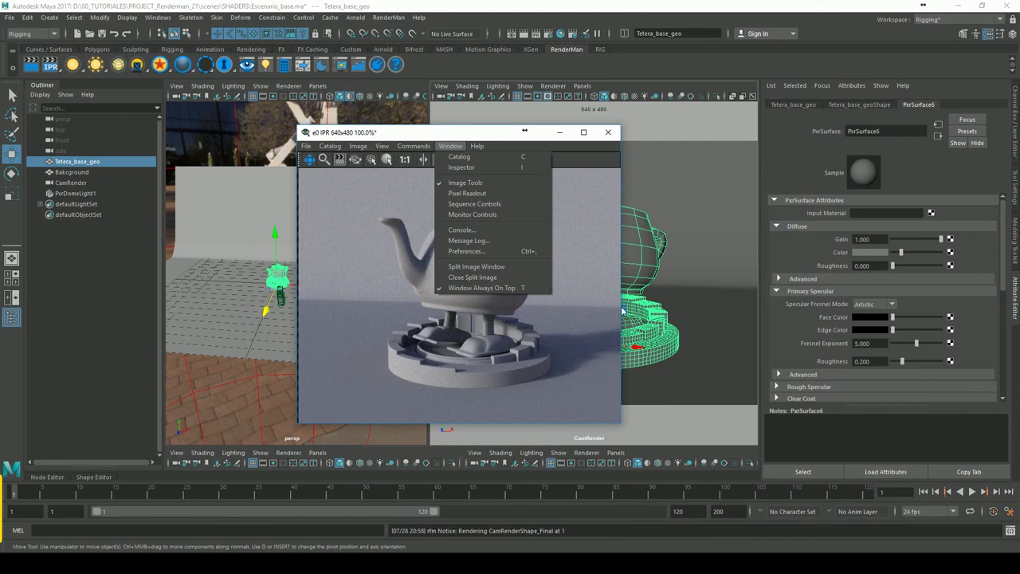
left_click(450, 146)
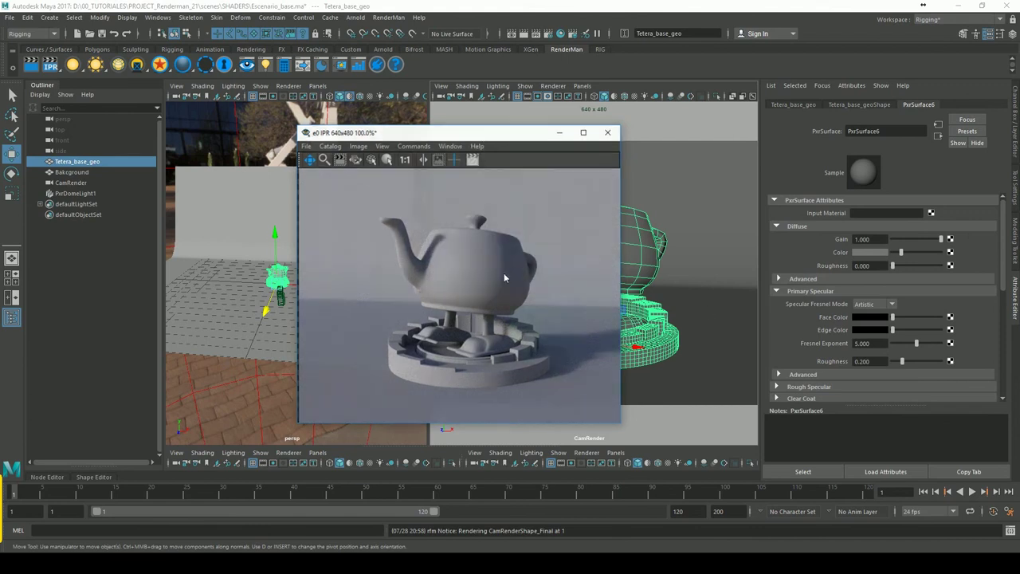
Select the Background plane, re-enable Always On Top, and place the viewer over the camera view
left_click(707, 90)
left_click(71, 172)
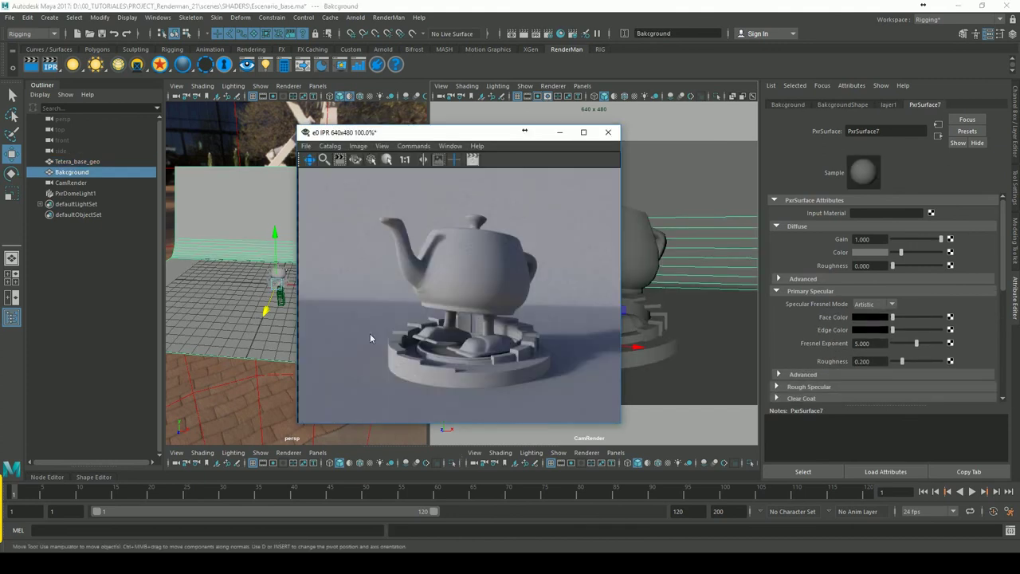
mouse_move(431, 137)
left_mouse_down()
mouse_move(439, 132)
mouse_move(420, 137)
left_mouse_up()
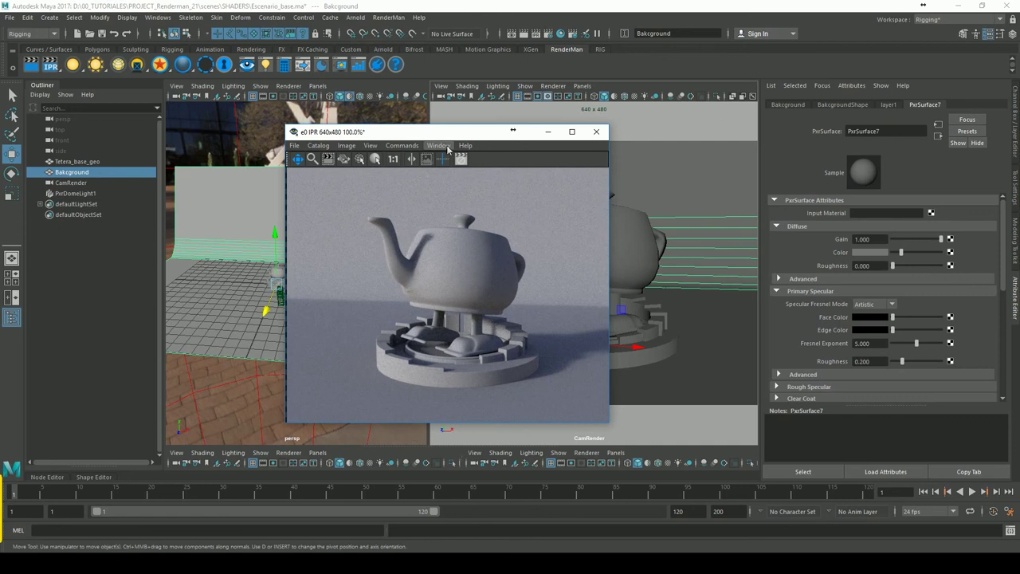
left_click(438, 145)
left_click(472, 288)
left_click_drag(469, 136, 608, 135)
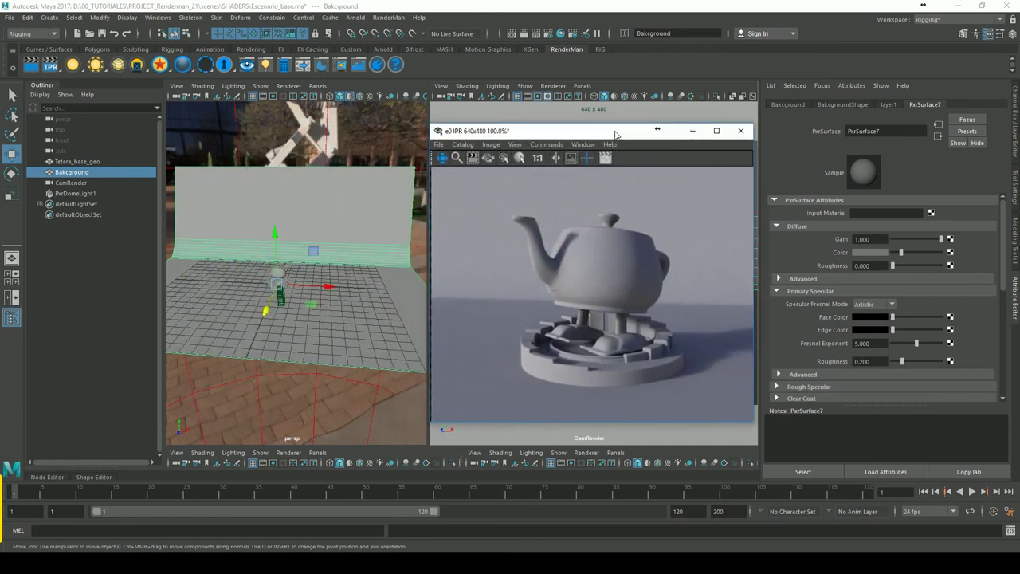